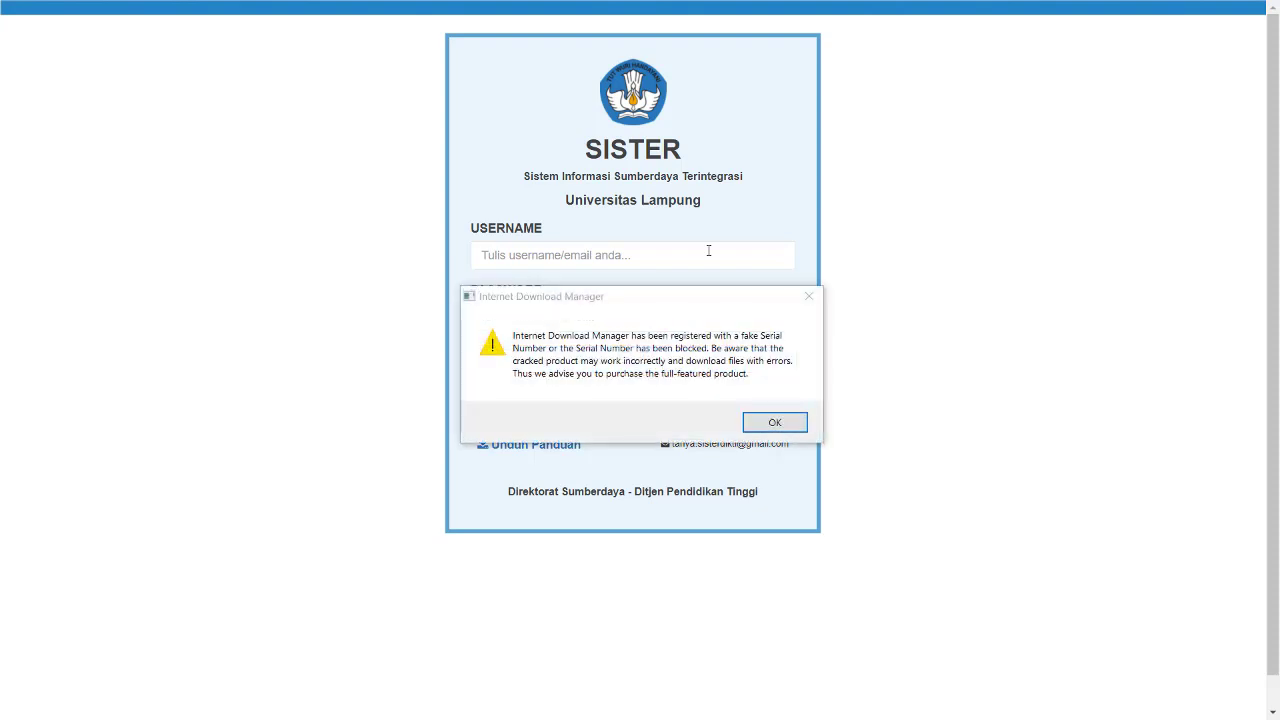
- Close the download manager warning and fill in the username from the saved suggestions
click(809, 296)
click(549, 254)
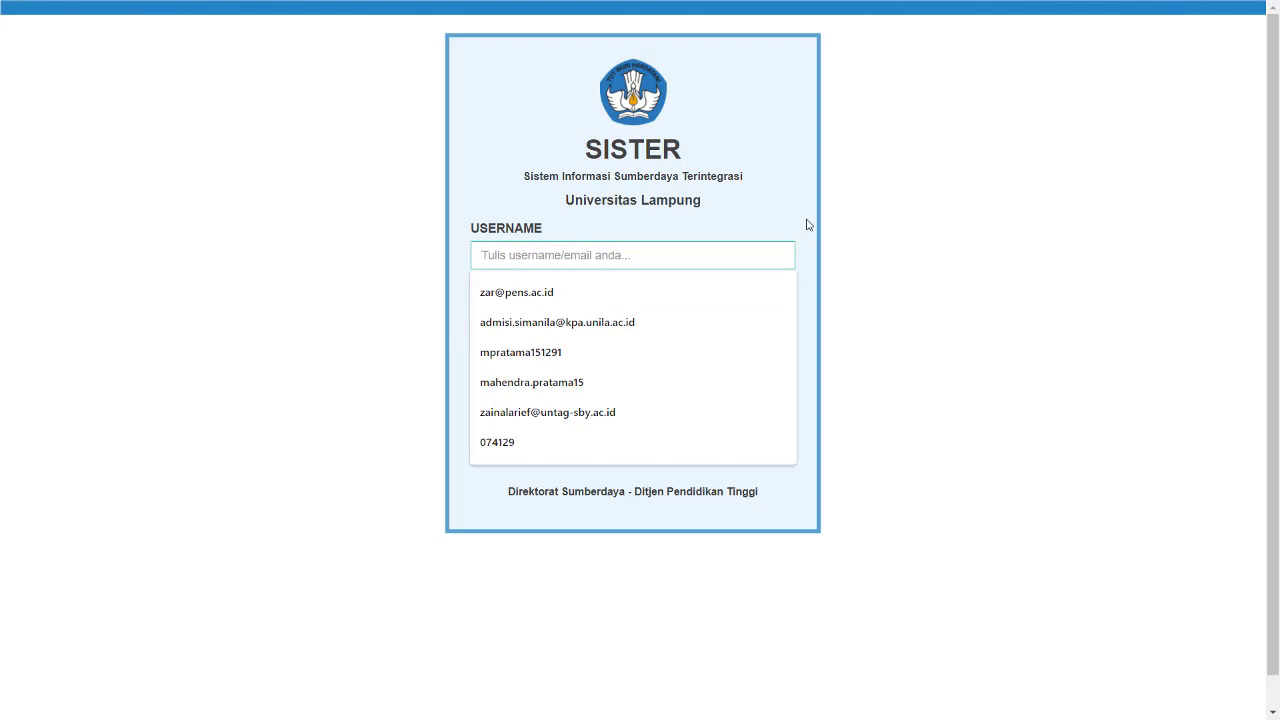
text(mahe)
key(Down)
key(Down)
key(Tab)
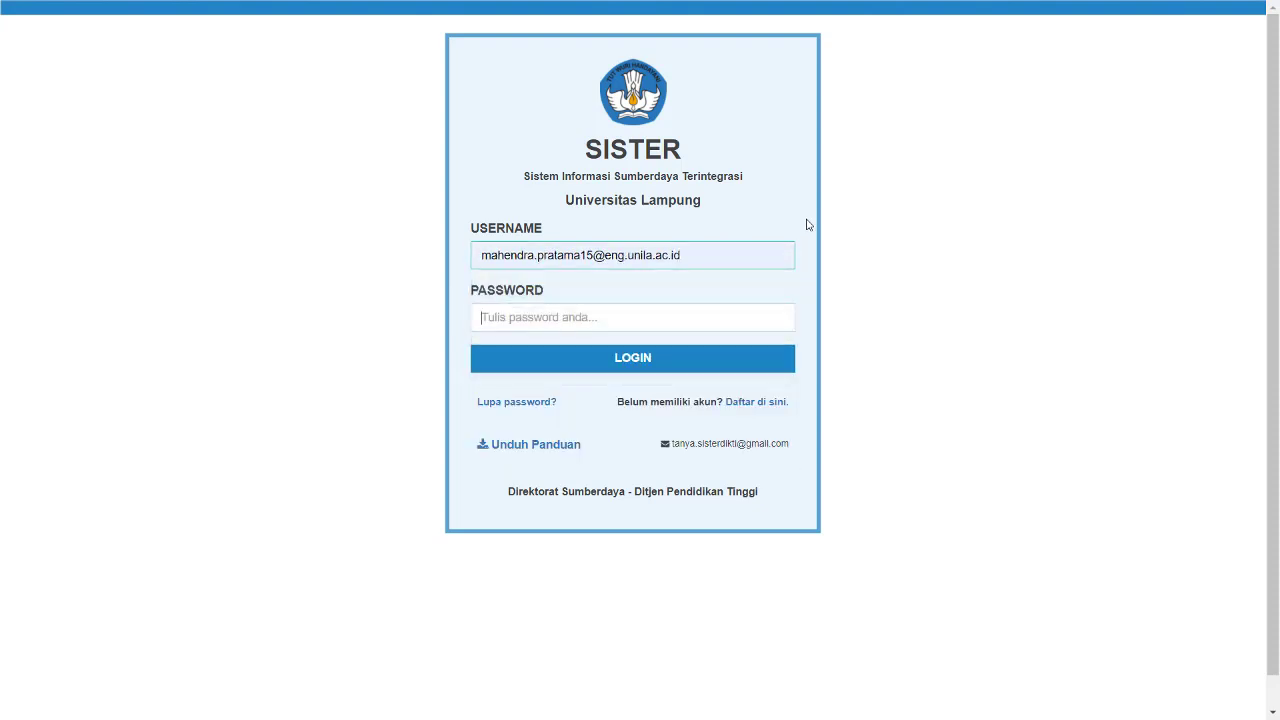
- Enter the account password and log in to SISTER
text(••••••••••)
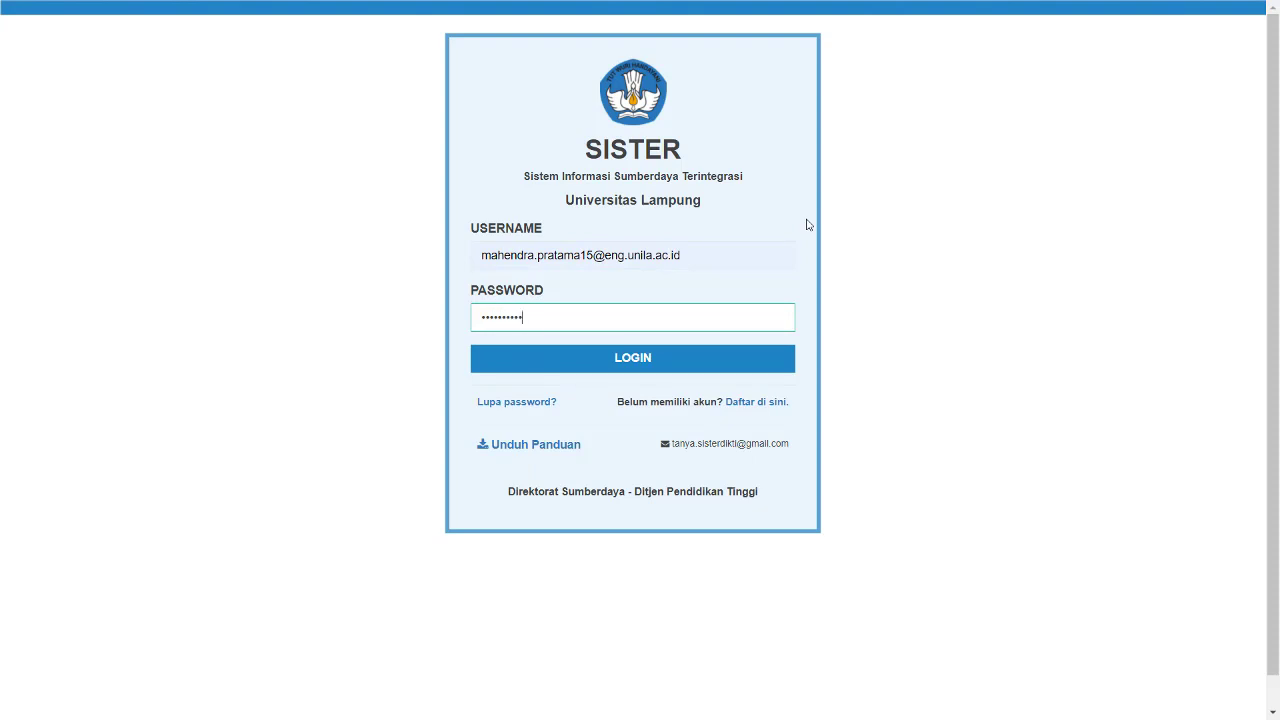
key(Return)
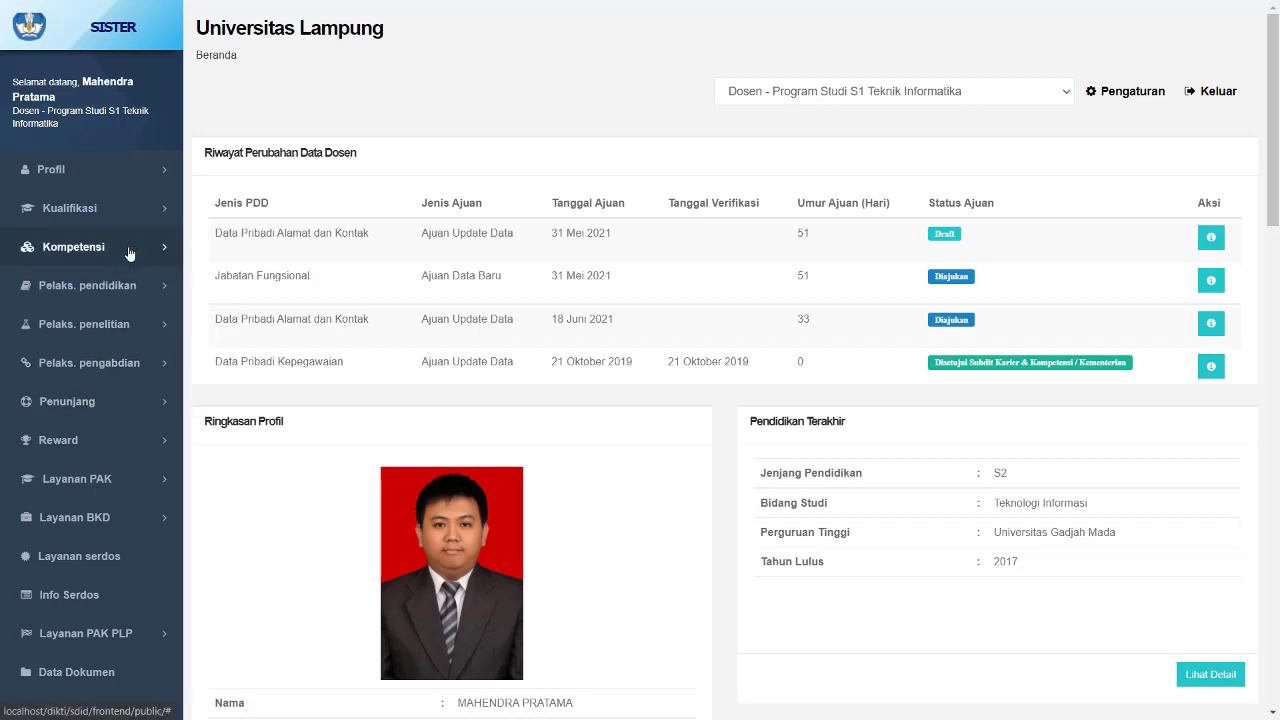
- Open the Rekap Kegiatan page under Layanan BKD
click(120, 212)
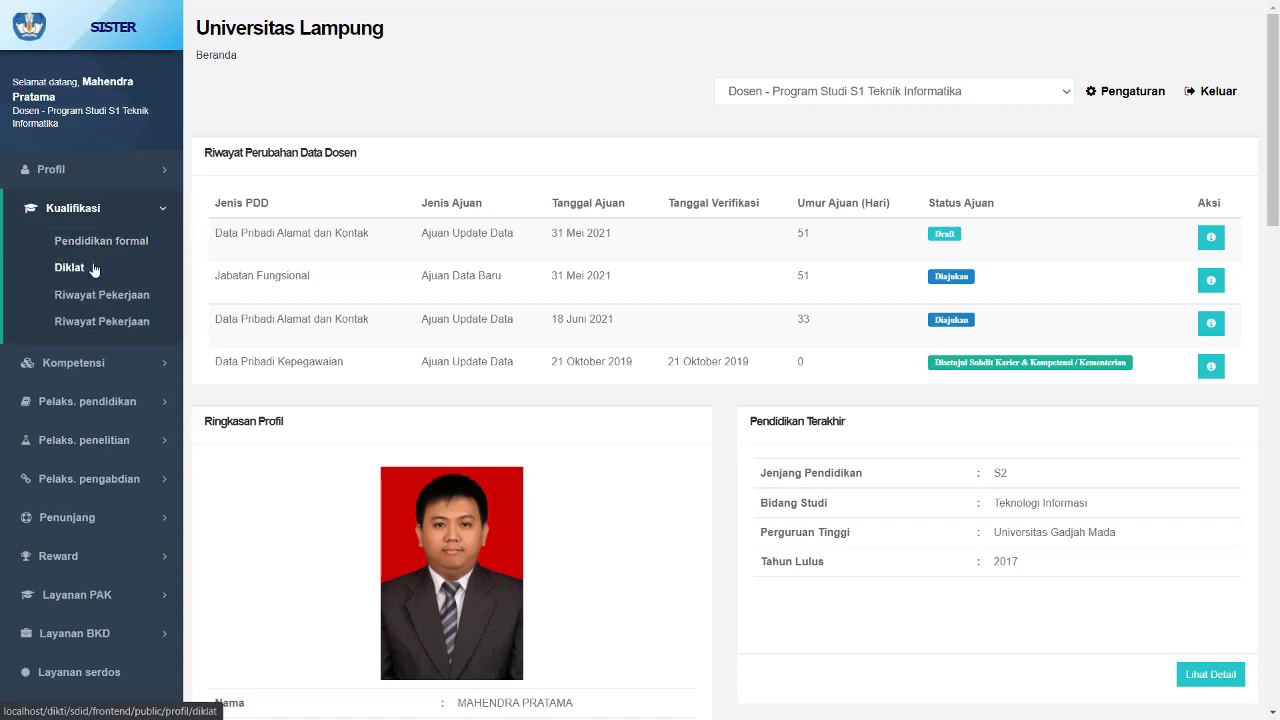
scroll(106, 409, down, 1)
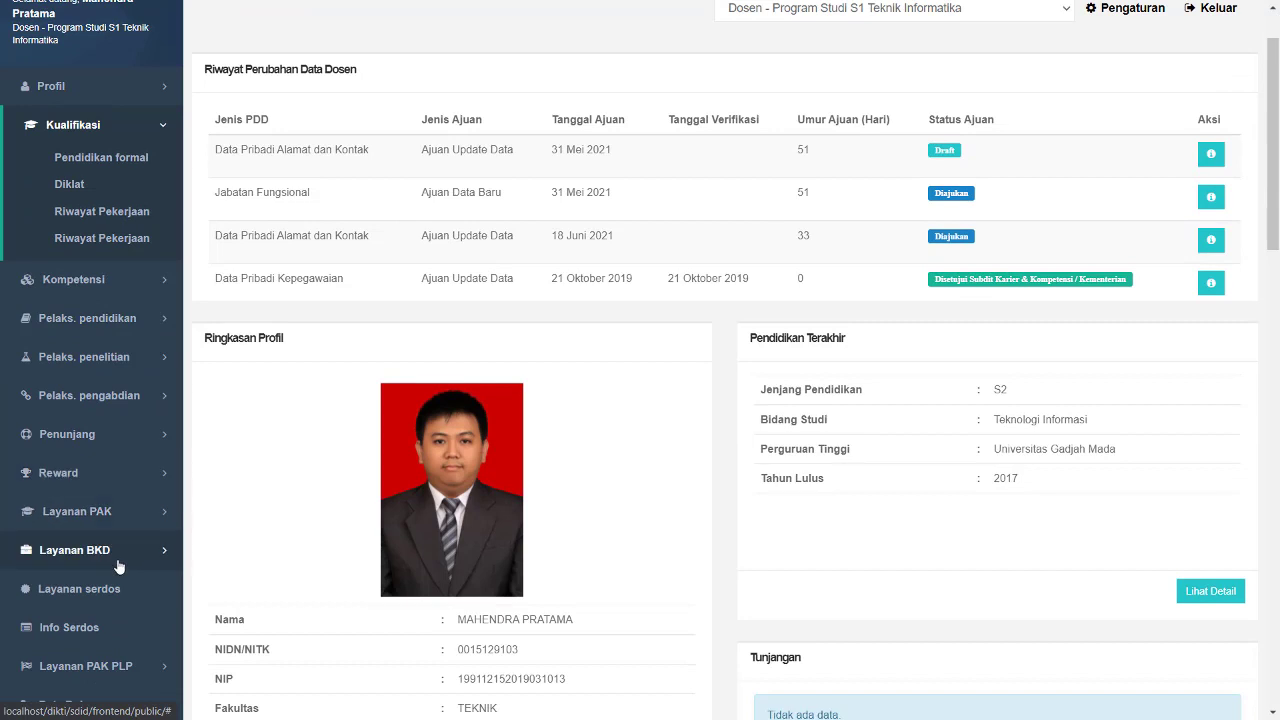
click(117, 563)
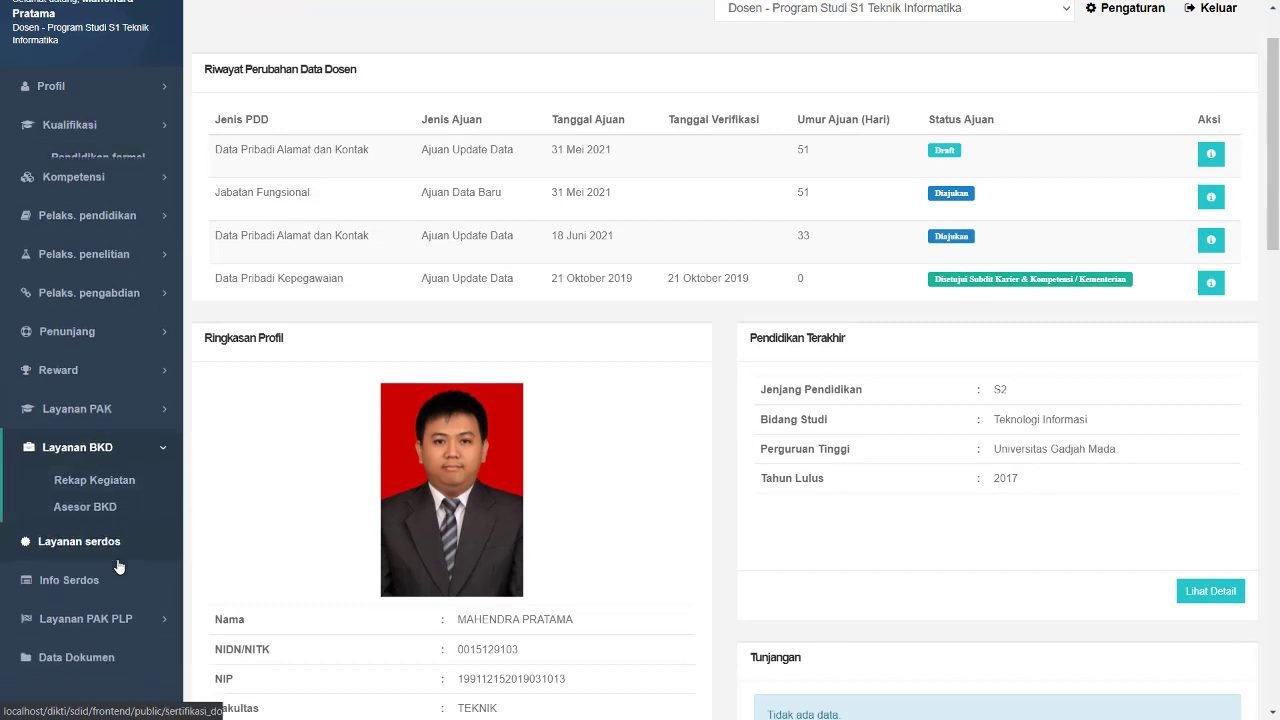
click(115, 480)
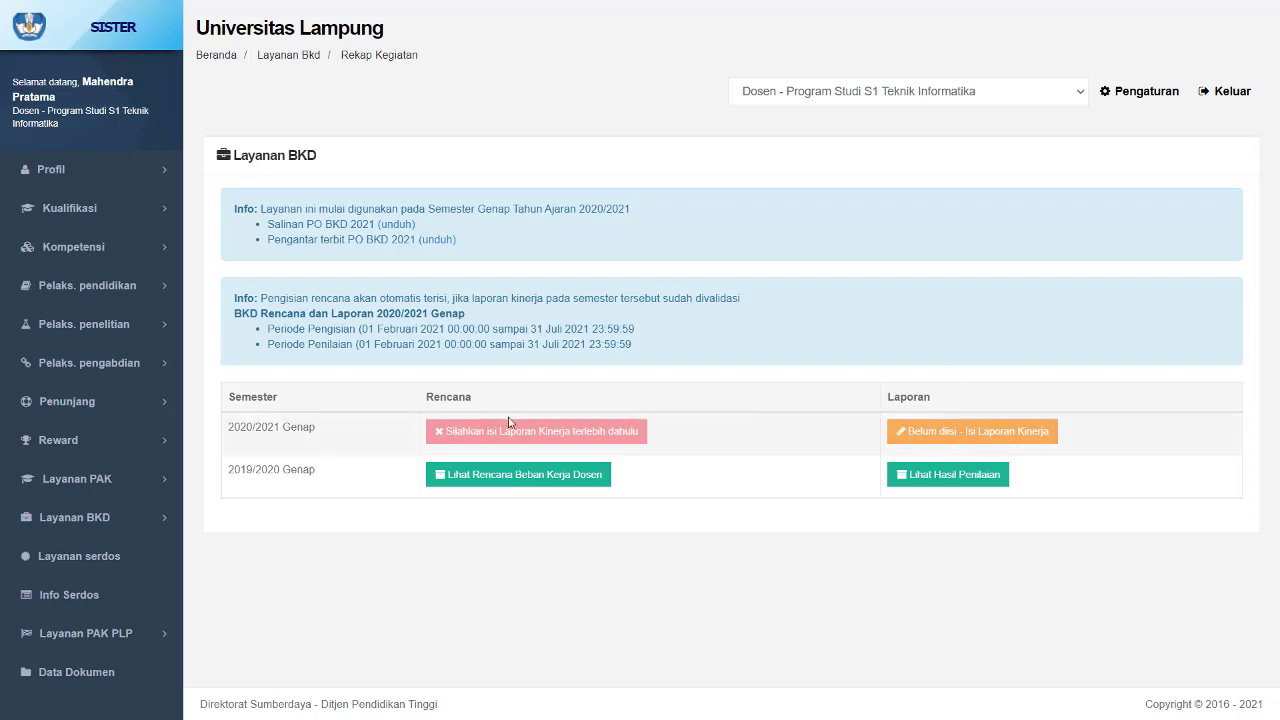
- Open the 2020/2021 Genap performance report and switch to the Pelaksanaan Pendidikan tab
click(1011, 433)
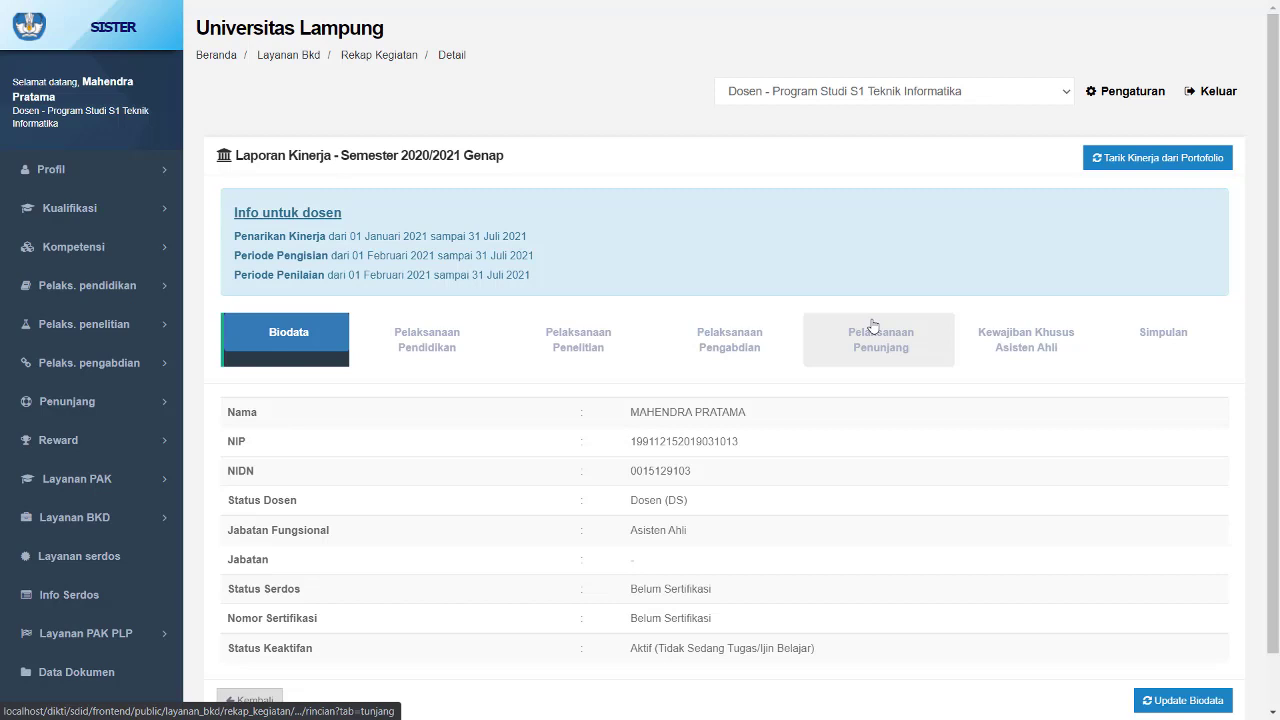
click(425, 347)
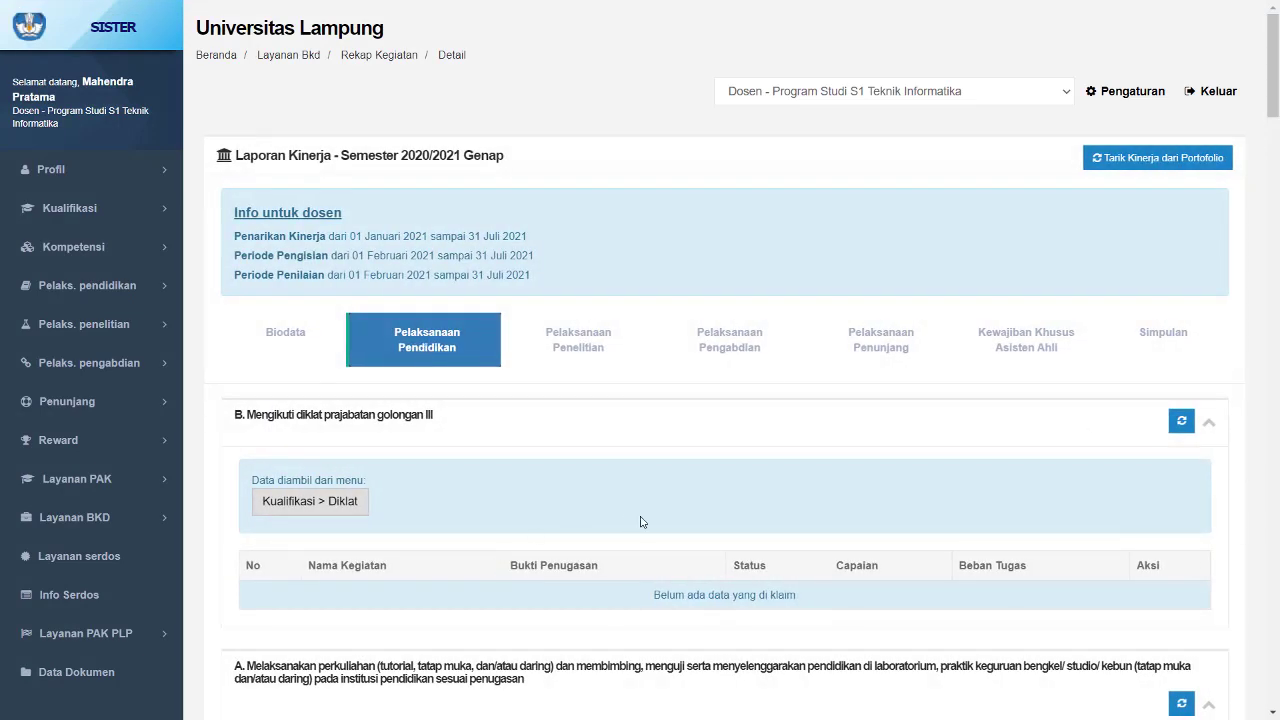
- Scroll through the Pelaksanaan Pendidikan sections to review the diklat and teaching tables
scroll(642, 522, down, 1)
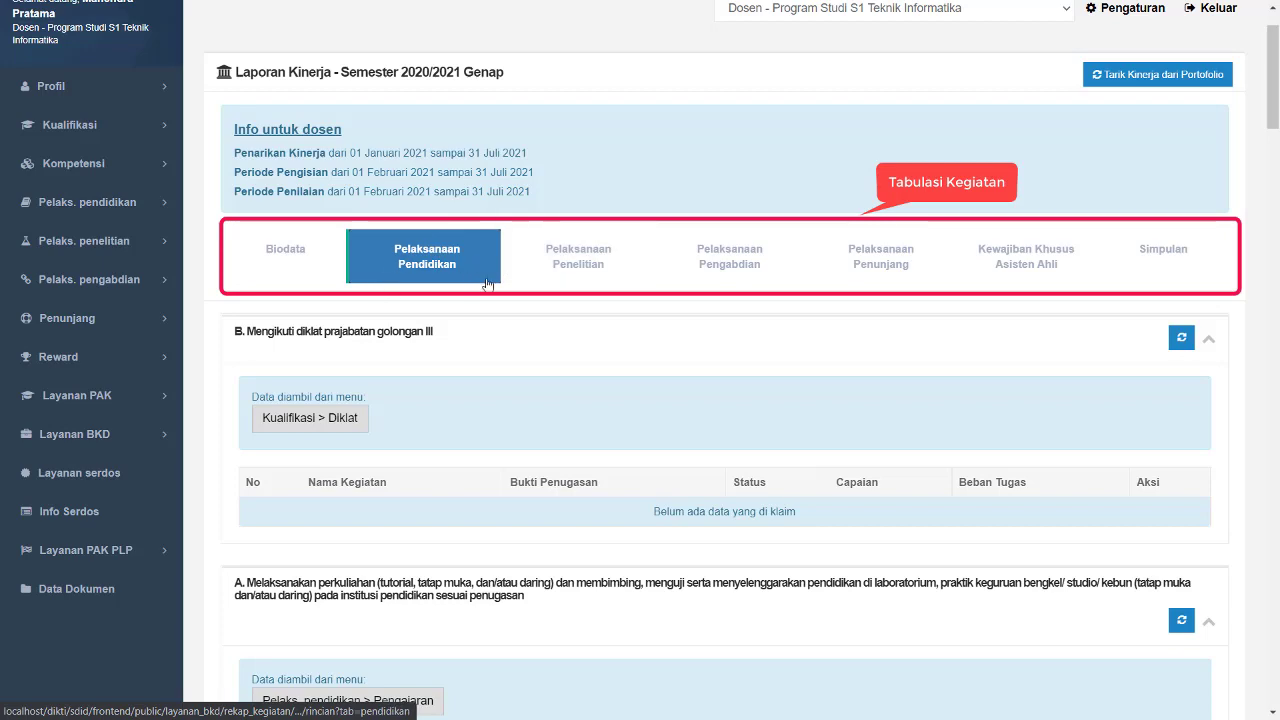
scroll(494, 289, down, 2)
scroll(500, 303, down, 5)
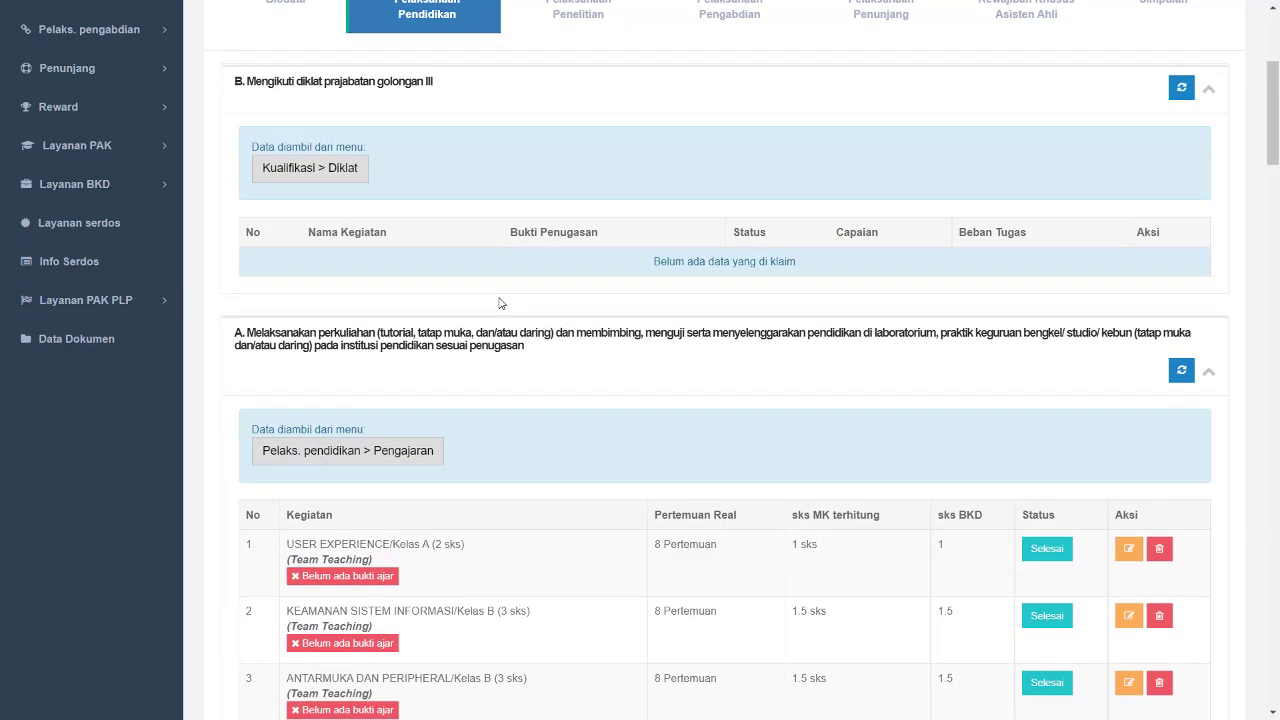
scroll(500, 303, up, 6)
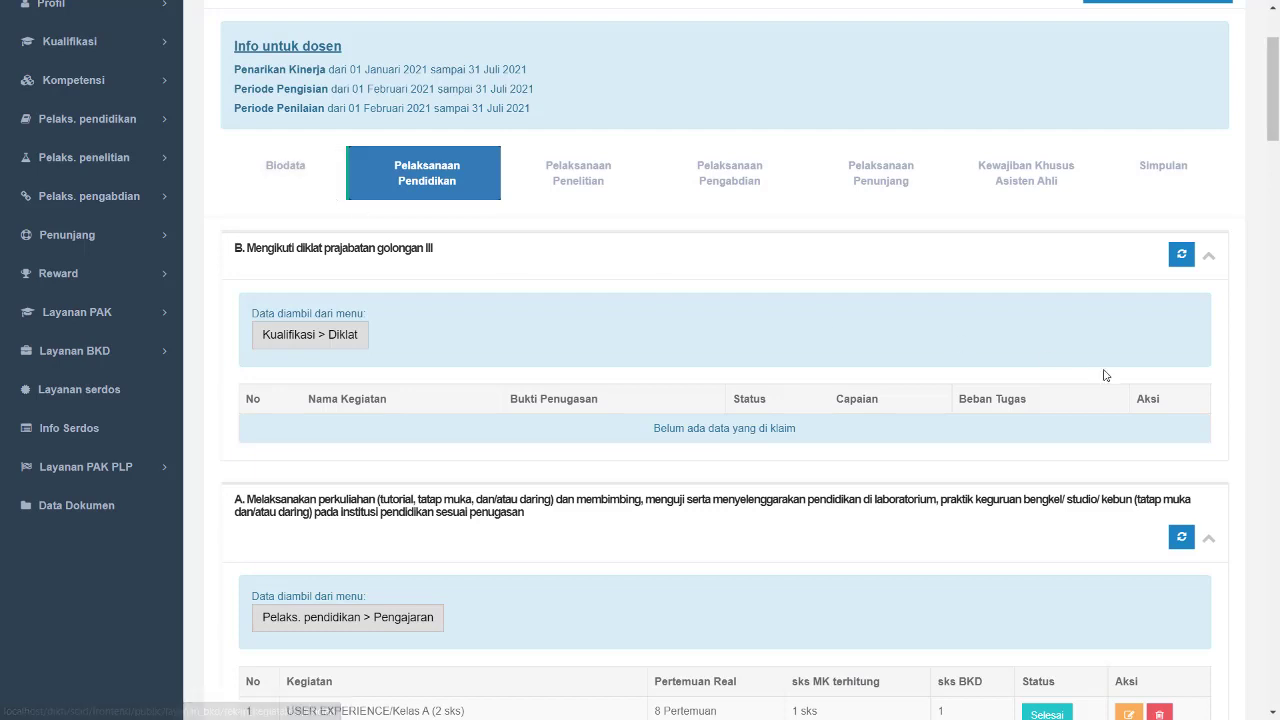
scroll(678, 450, up, 2)
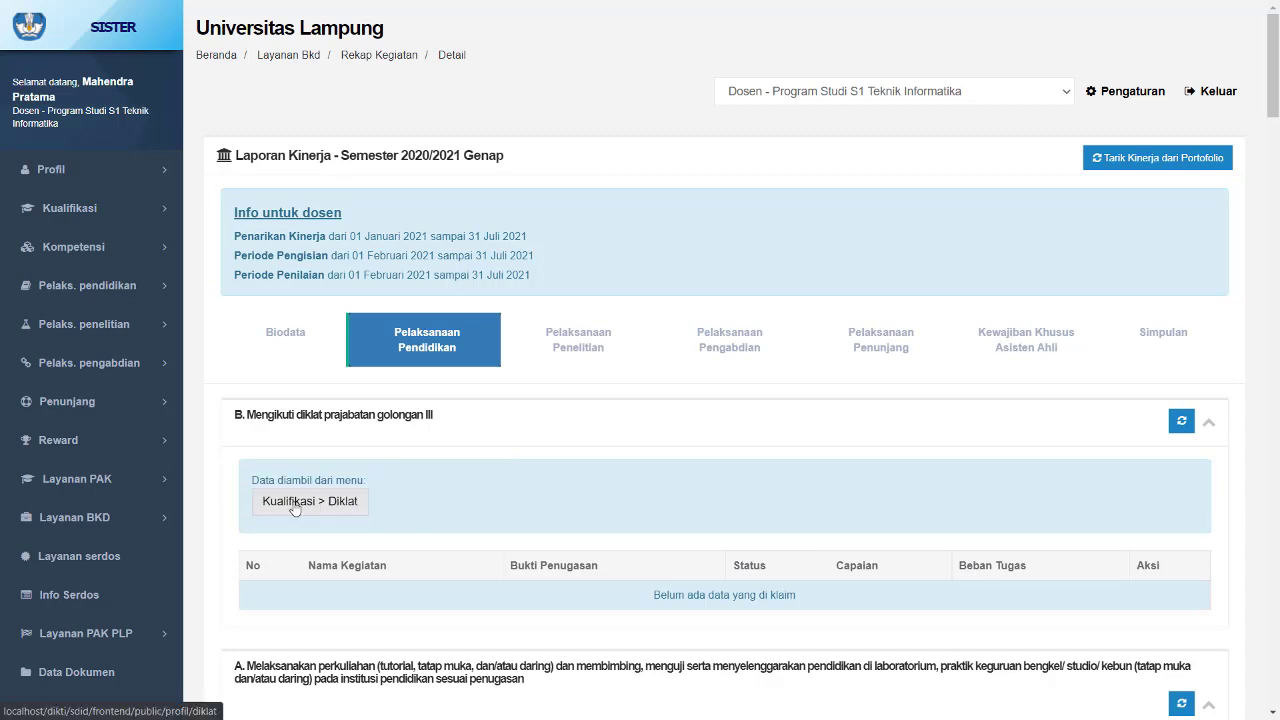
scroll(295, 510, down, 1)
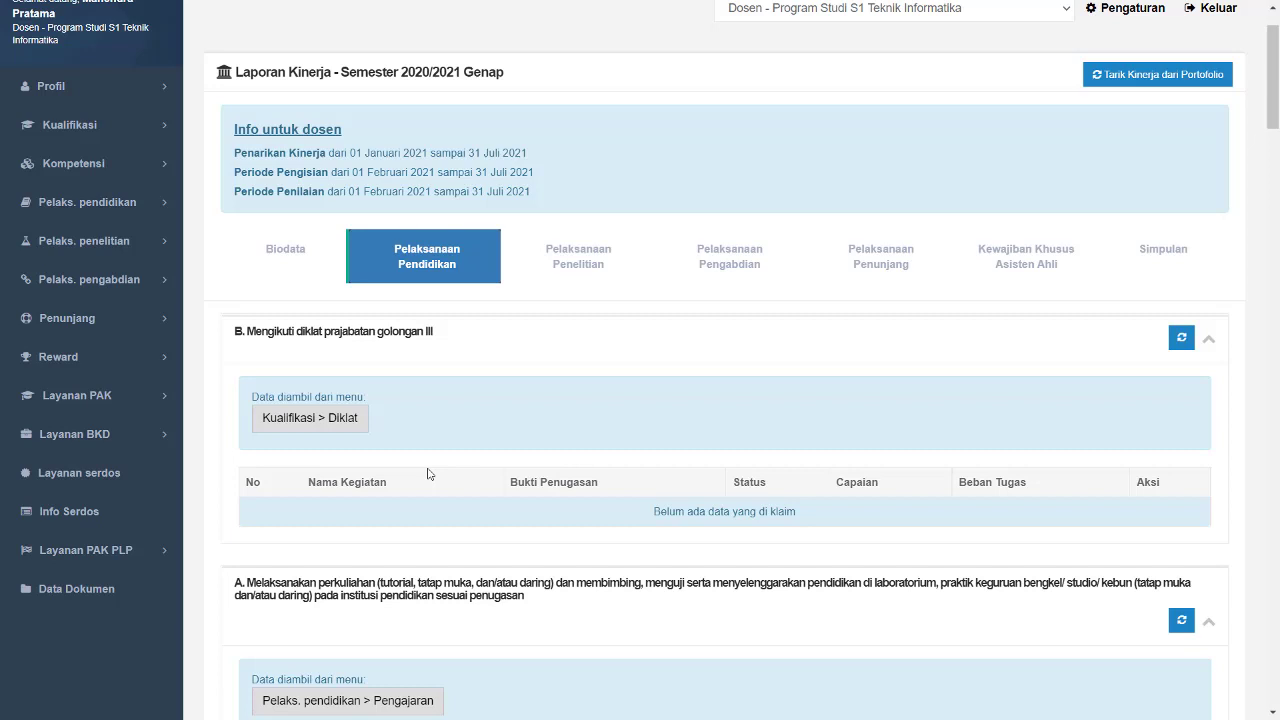
- Preview the linked Kualifikasi > Diklat page and return to the performance report
click(316, 422)
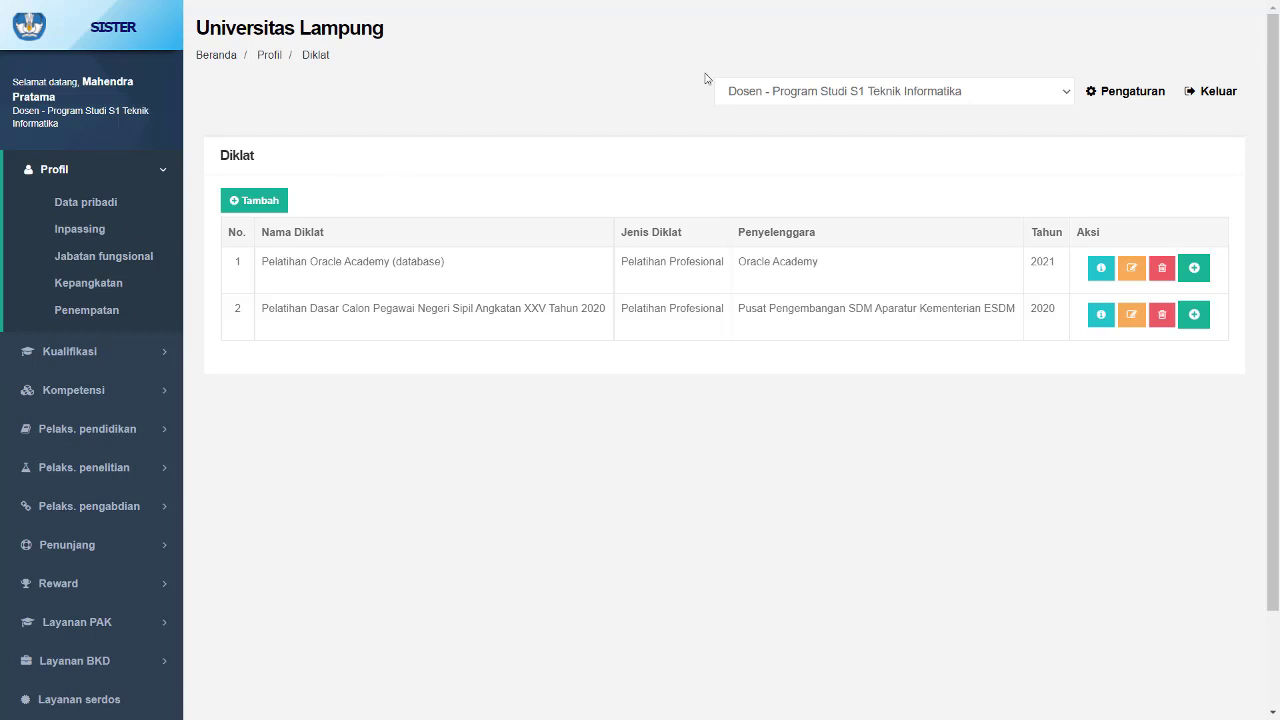
key(F11)
click(392, 14)
key(F11)
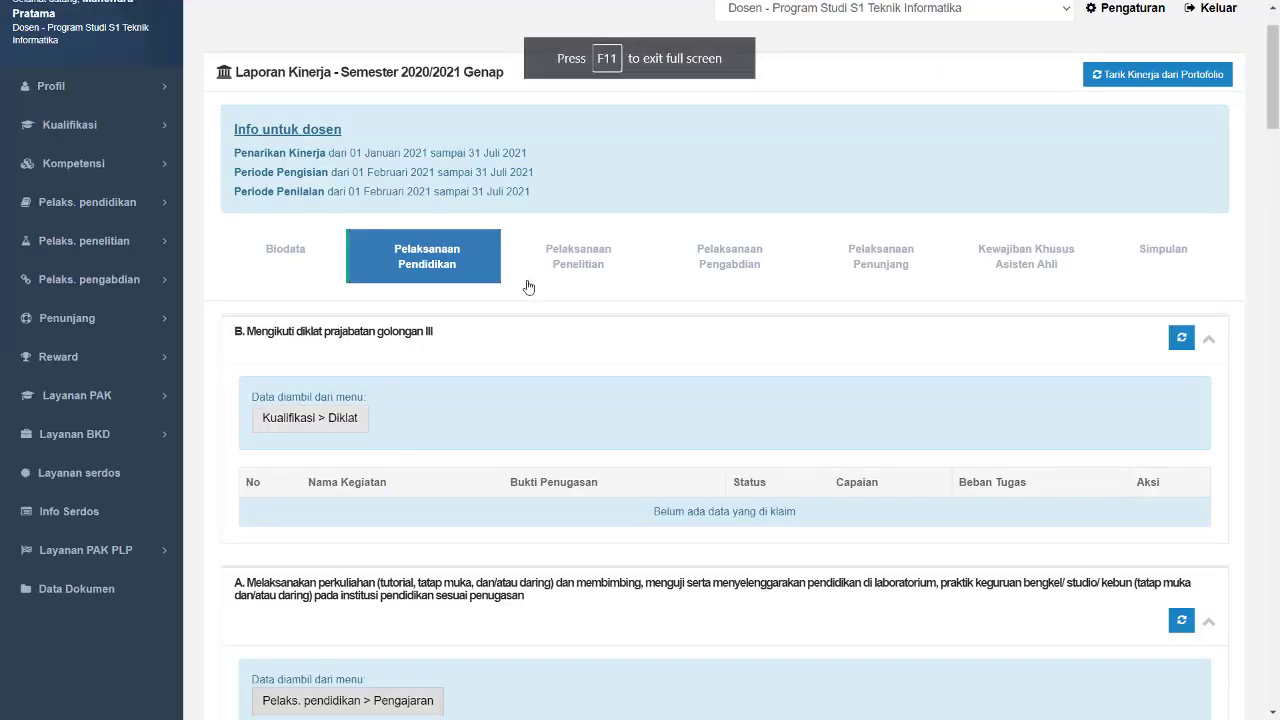
- Open the Diklat page from the report's diklat section and start adding a new diklat
scroll(553, 340, down, 3)
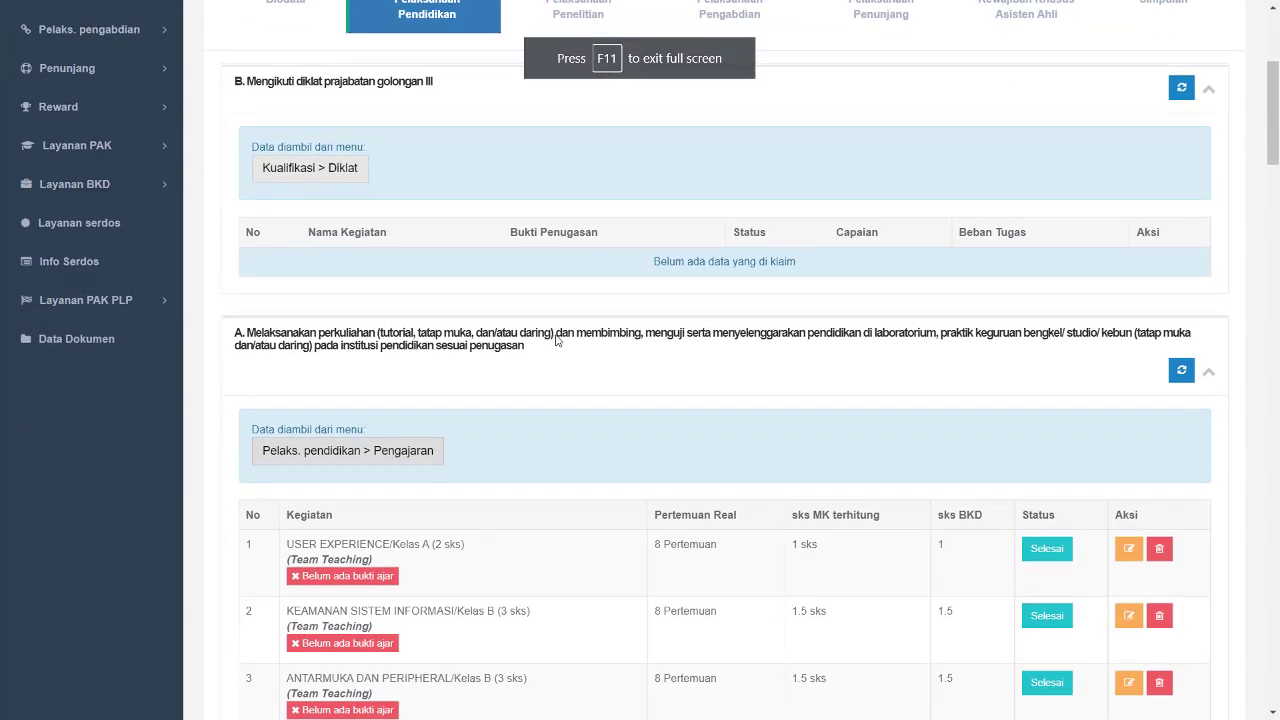
scroll(900, 408, up, 4)
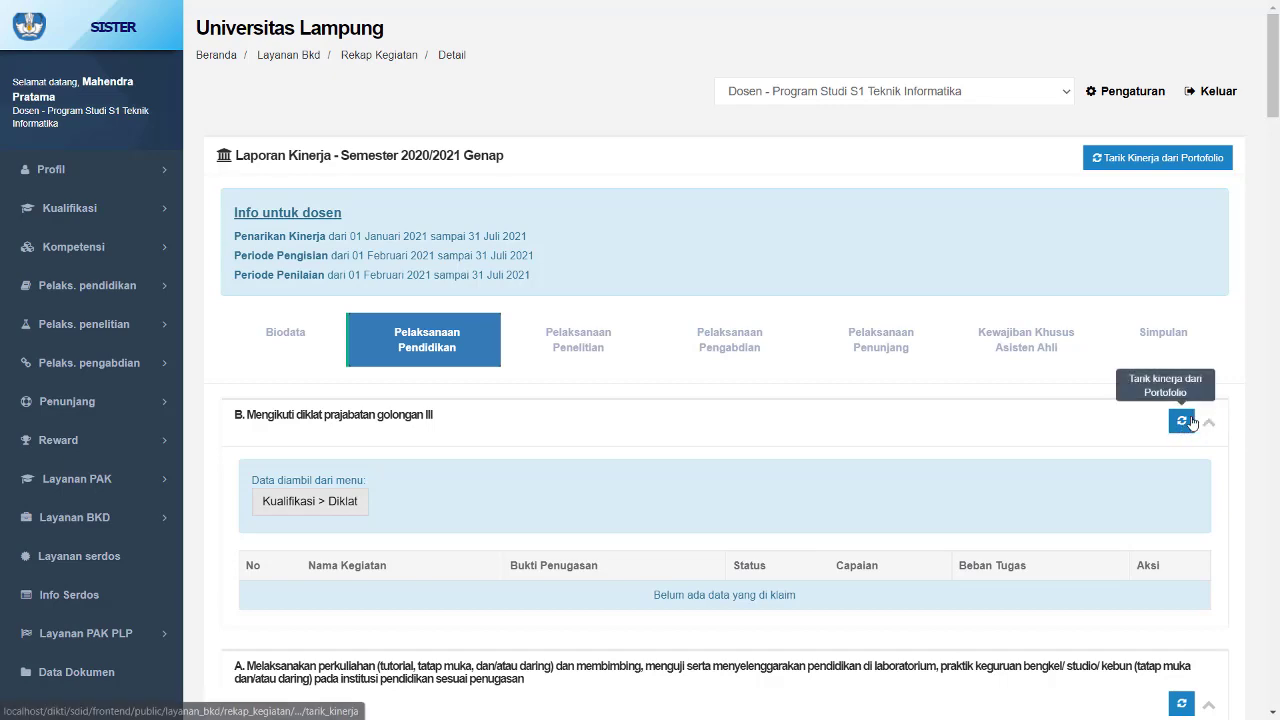
scroll(1191, 423, down, 3)
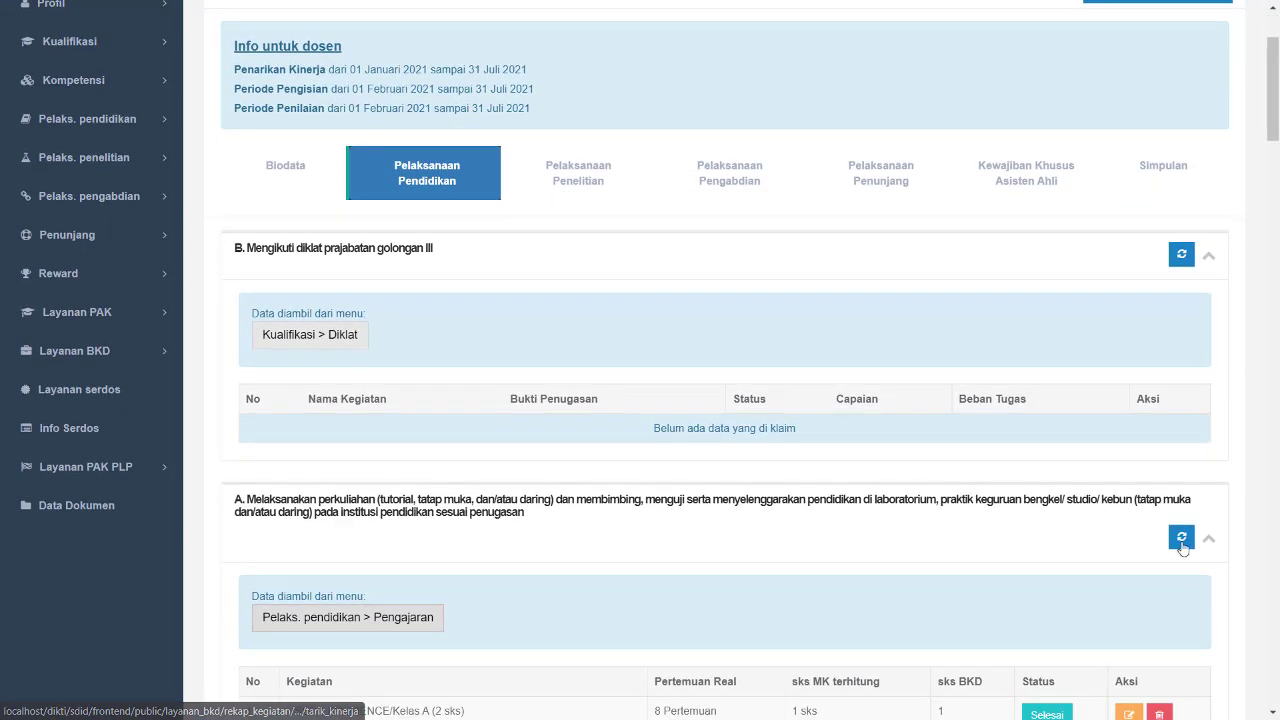
scroll(729, 426, up, 2)
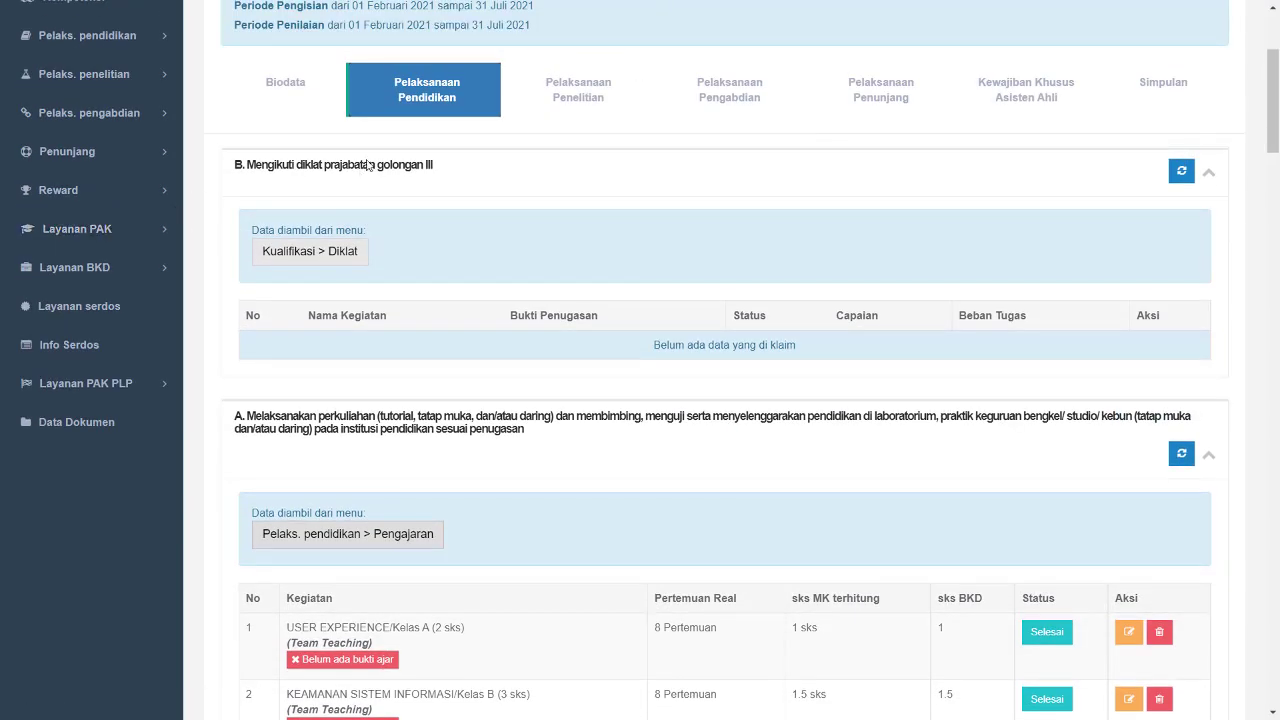
scroll(480, 225, up, 1)
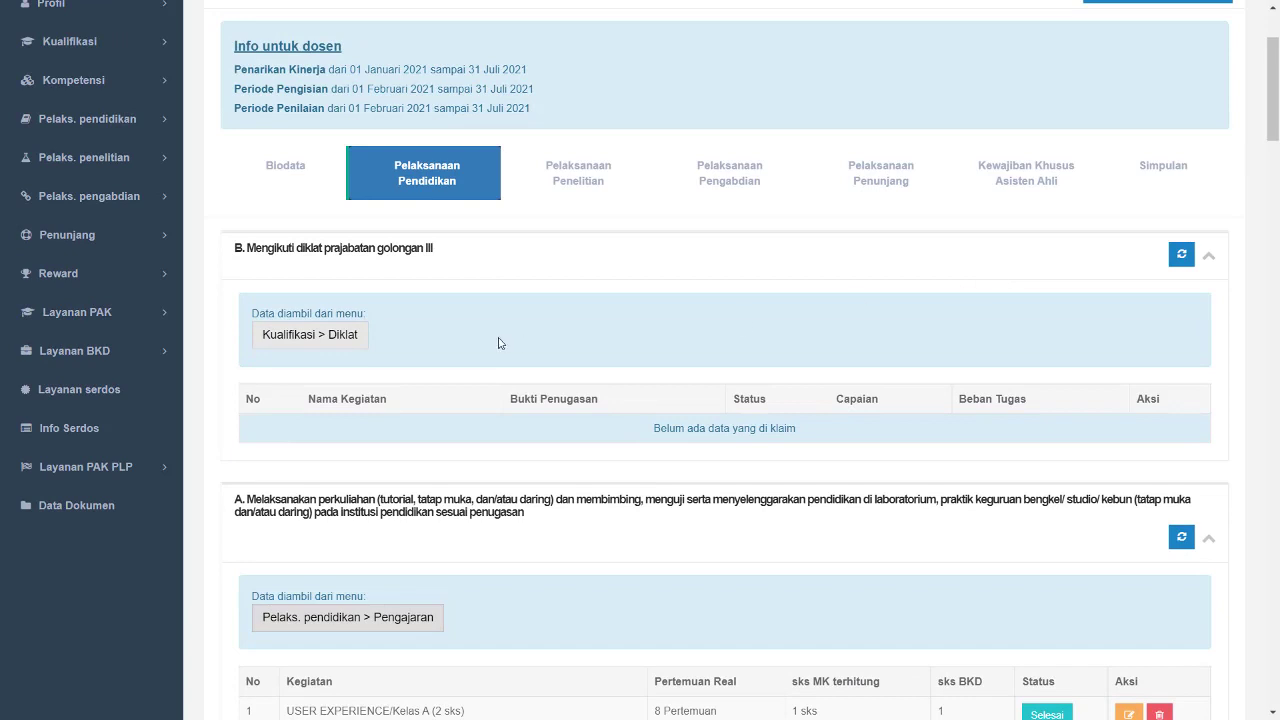
click(331, 338)
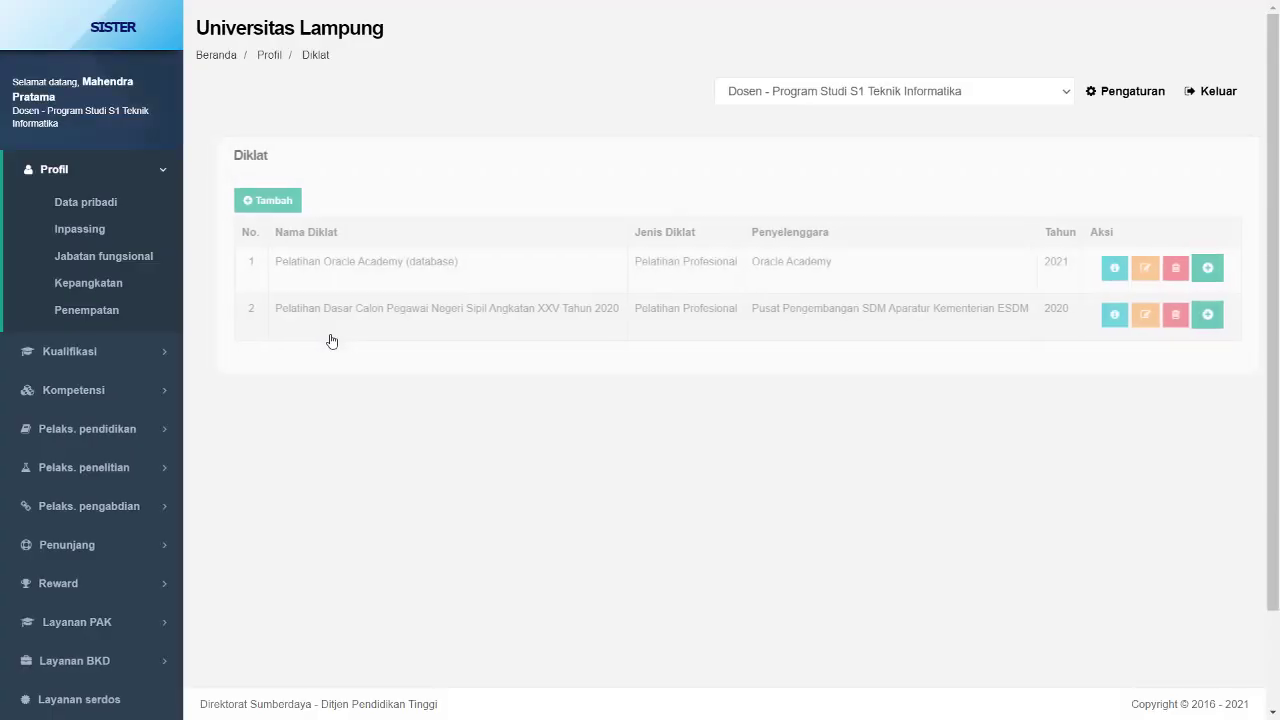
click(278, 200)
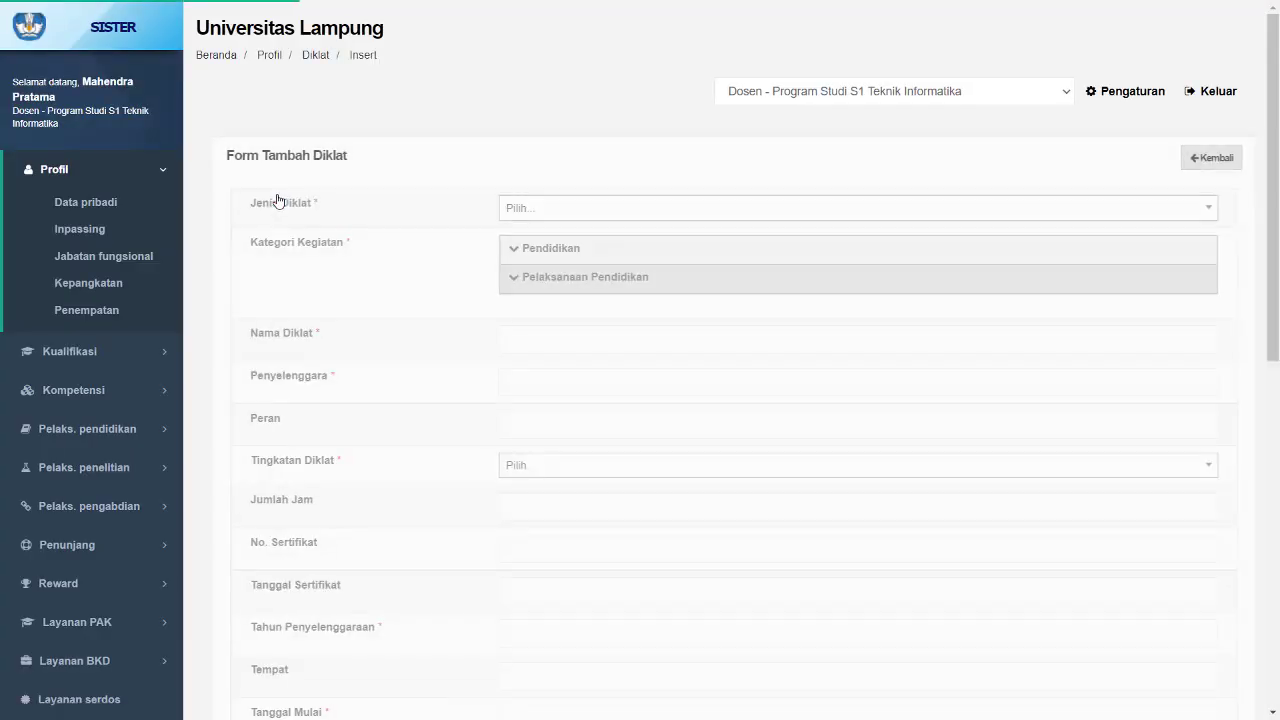
- Set the activity category to Melaksanakan Pelatihan Dasar (Prajabatan) golongan III
click(544, 280)
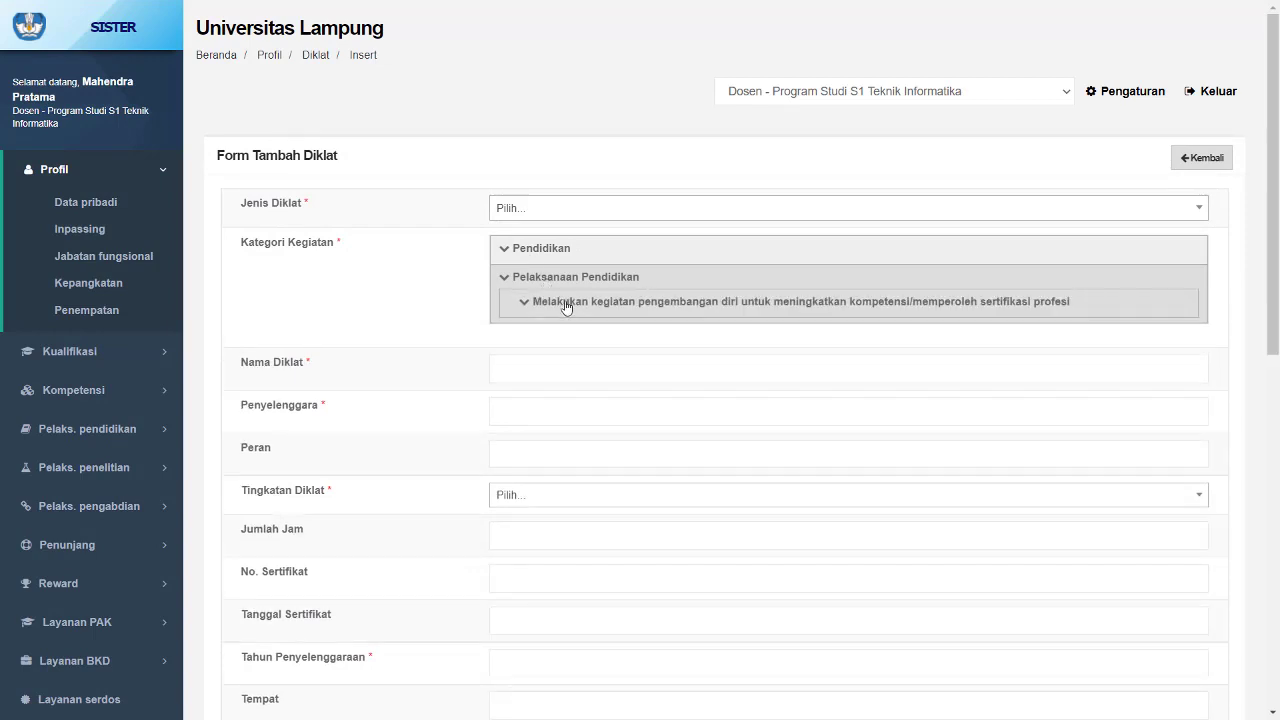
click(566, 303)
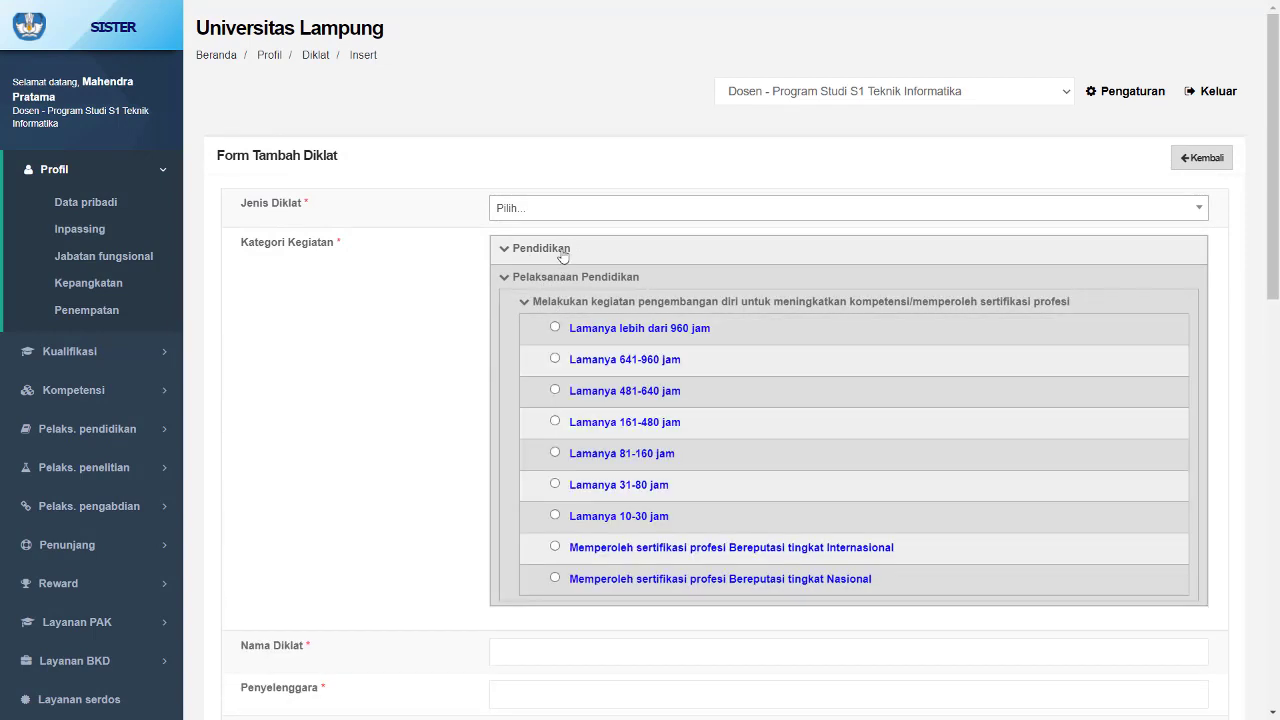
click(563, 257)
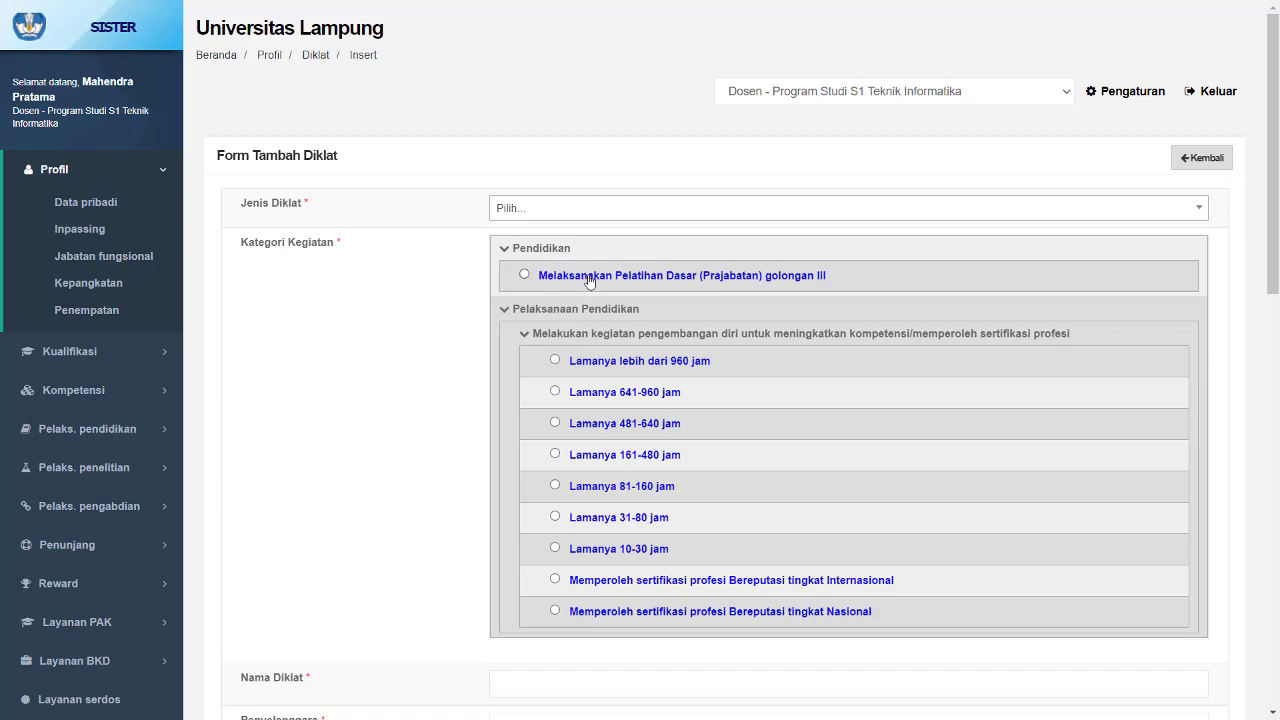
click(589, 281)
- Enter Kegiatan A as the diklat name and Universitas Lampung as the organiser
scroll(589, 281, down, 3)
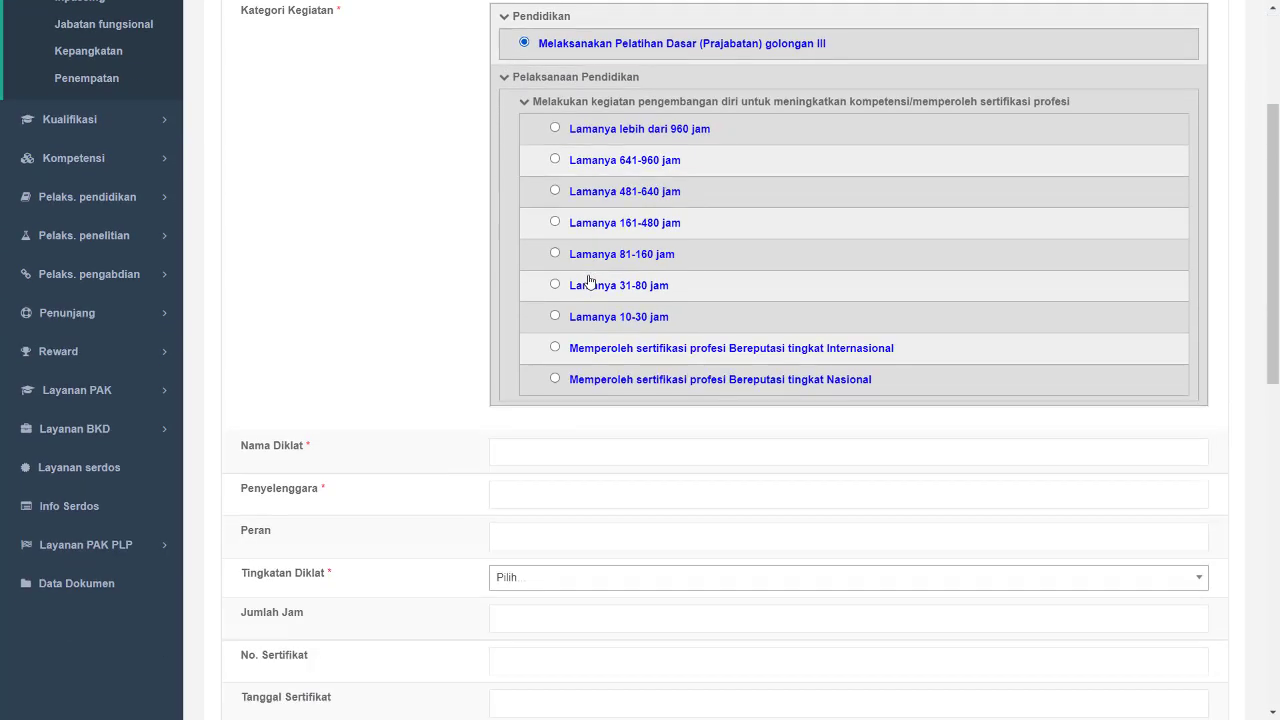
scroll(534, 331, down, 1)
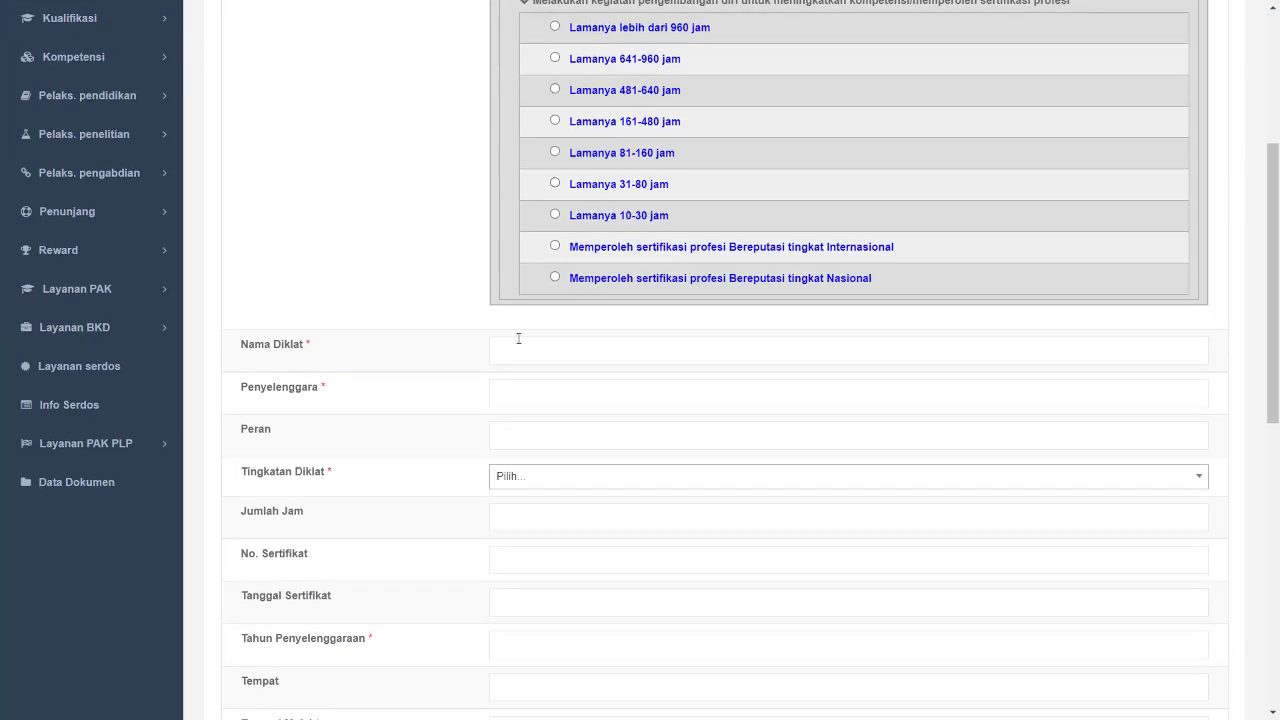
click(518, 339)
text(Kegiatan A)
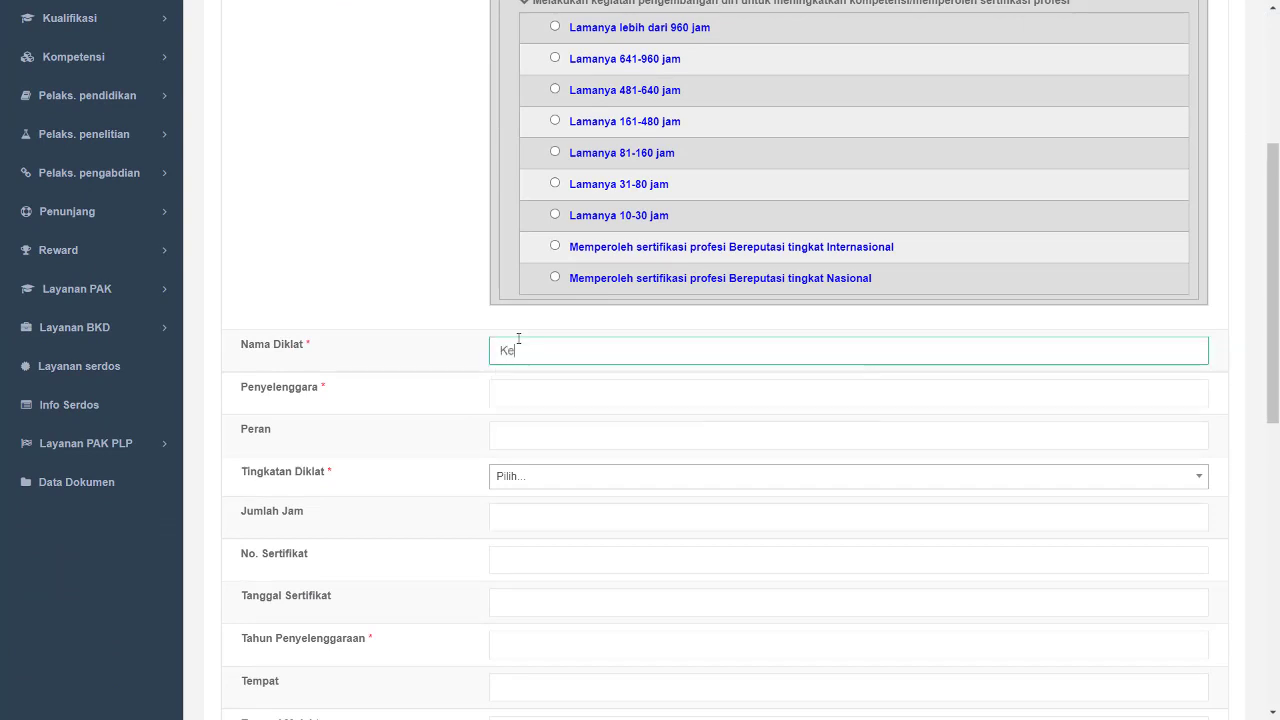
click(553, 401)
click(551, 429)
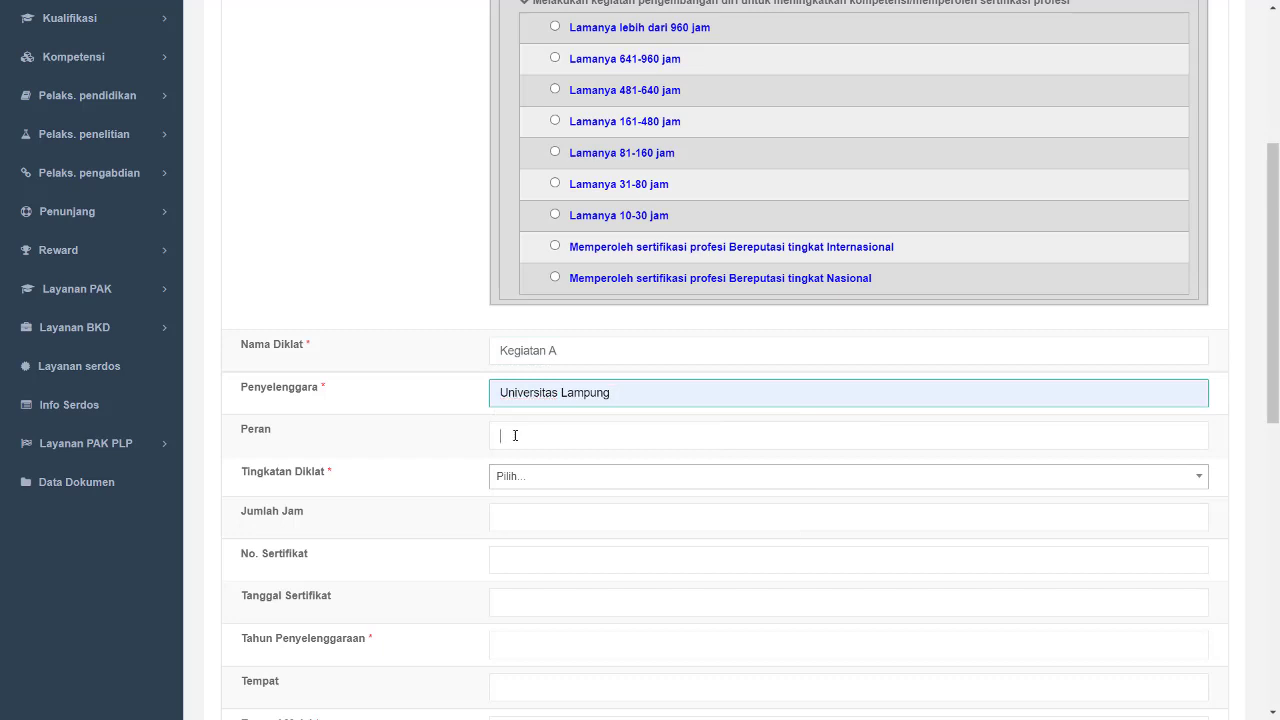
- Set the role to Peserta and the diklat level to Lokal
click(515, 435)
click(528, 504)
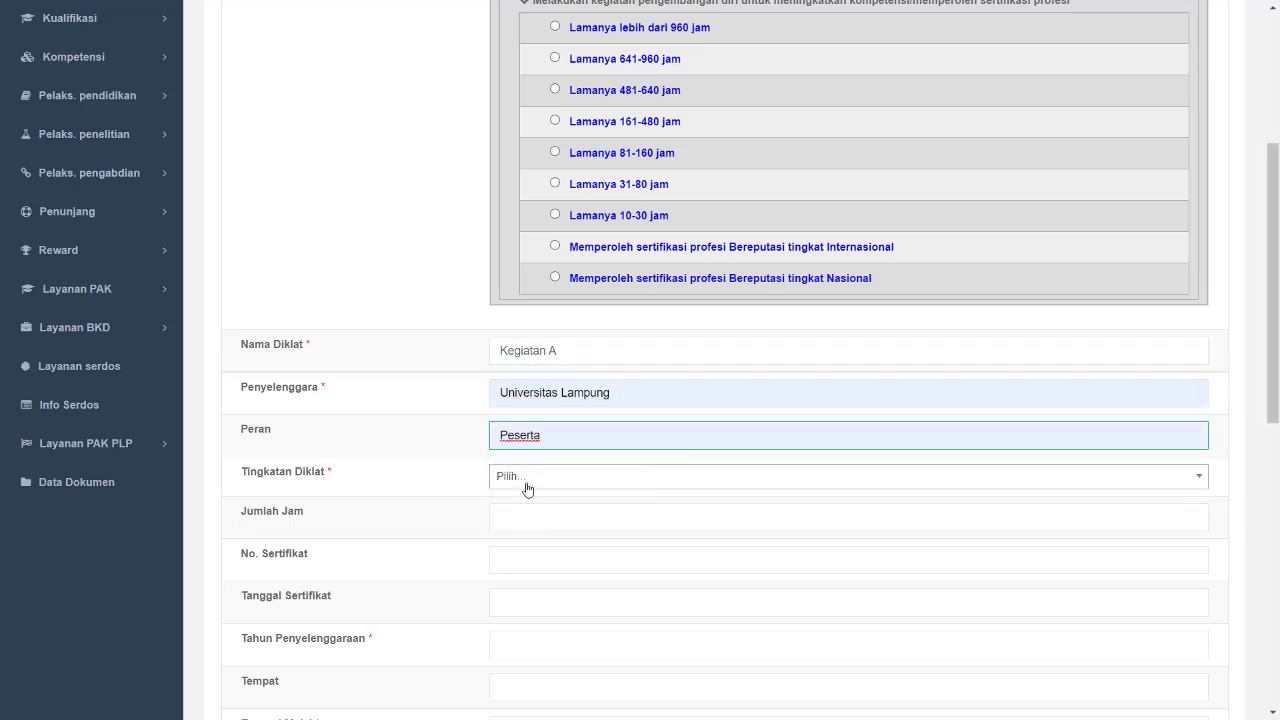
click(526, 481)
click(527, 525)
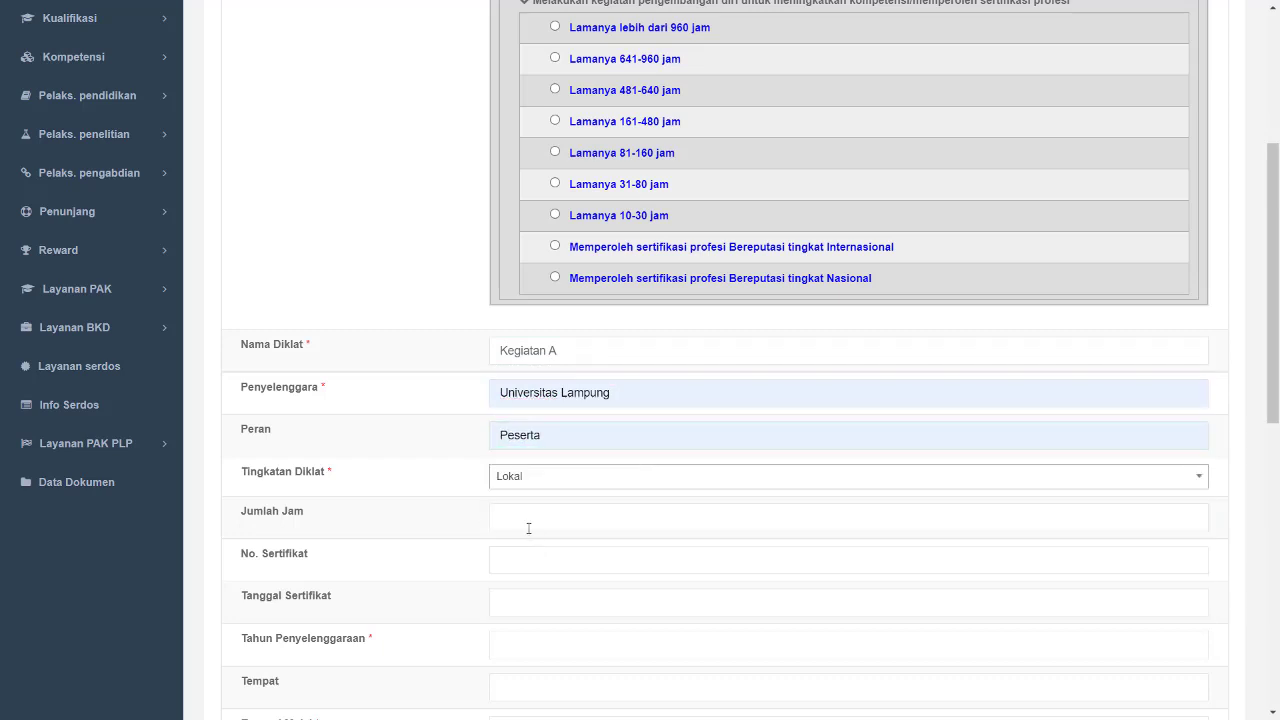
- Set the year of organisation to 2021
scroll(520, 560, down, 2)
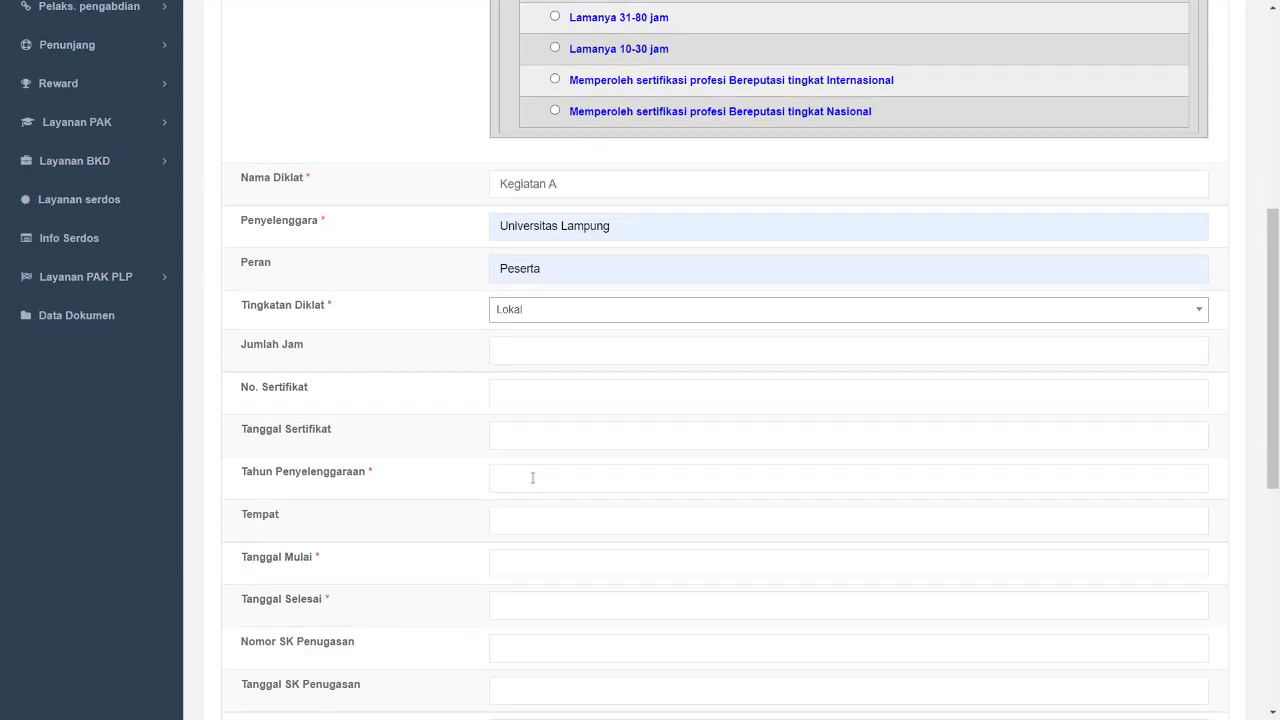
click(532, 478)
click(531, 543)
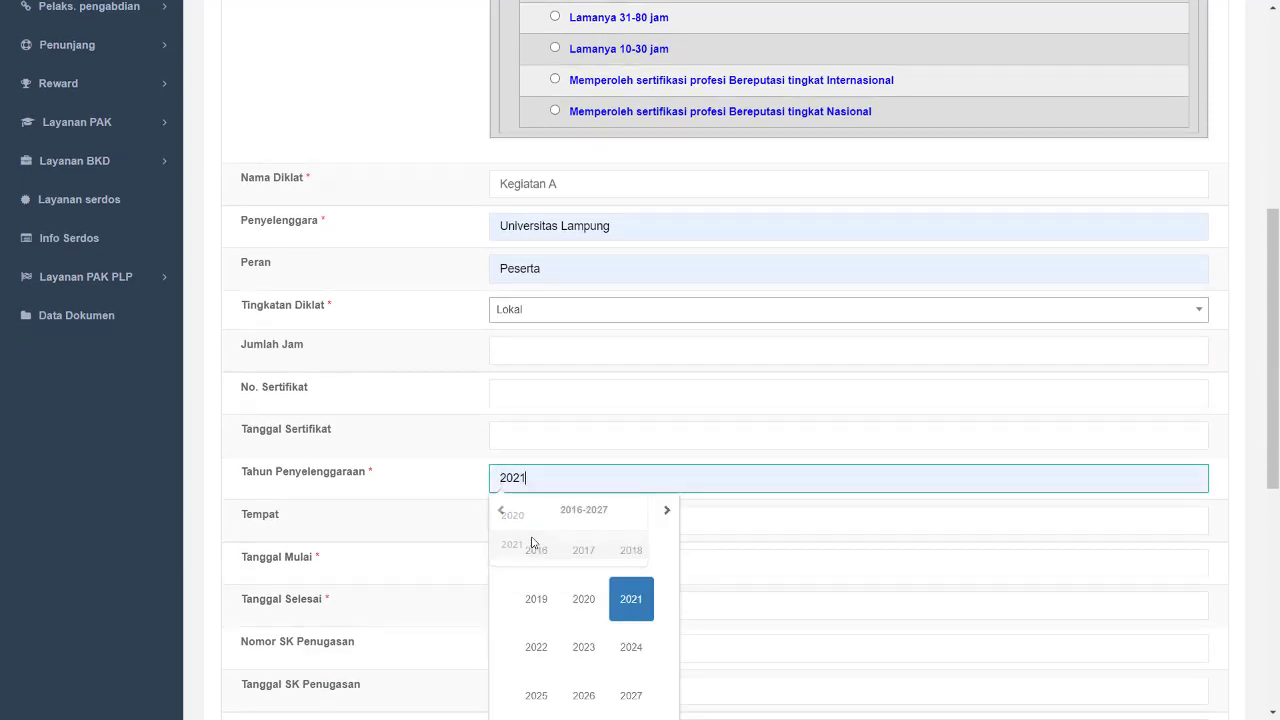
- Set the start date (Tanggal Mulai) to 01/05/2021
click(209, 529)
click(507, 561)
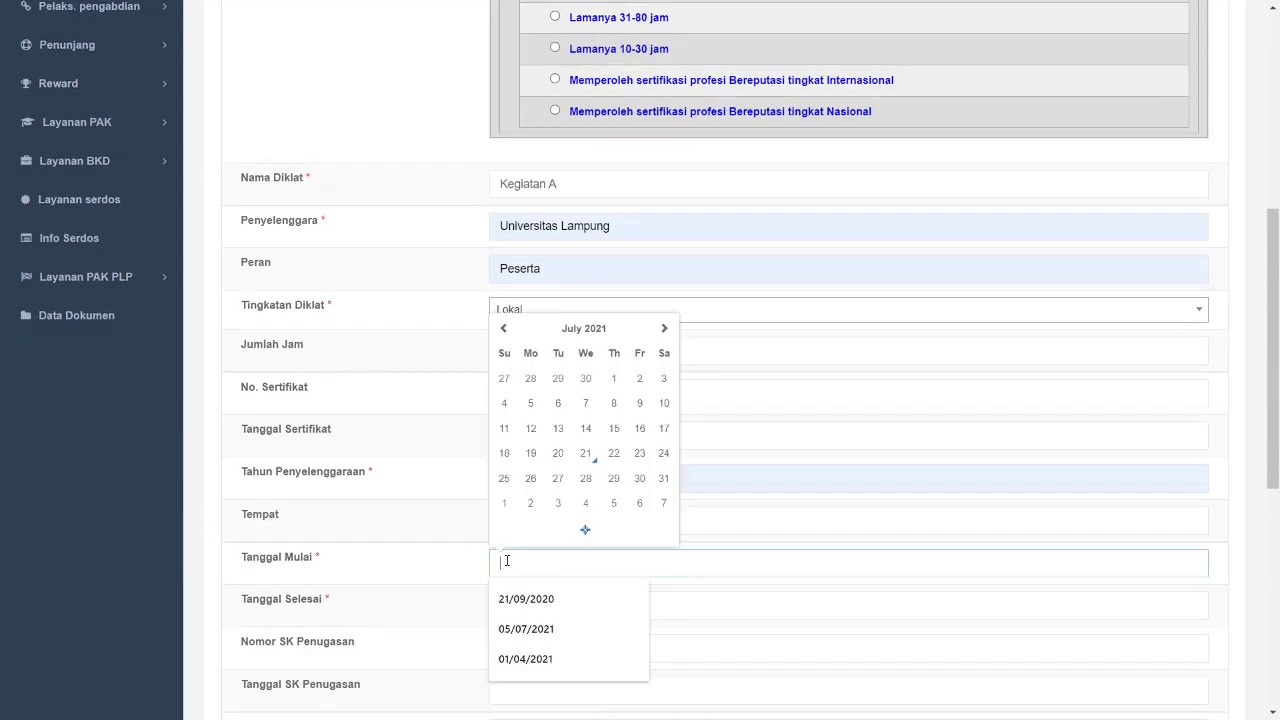
click(574, 336)
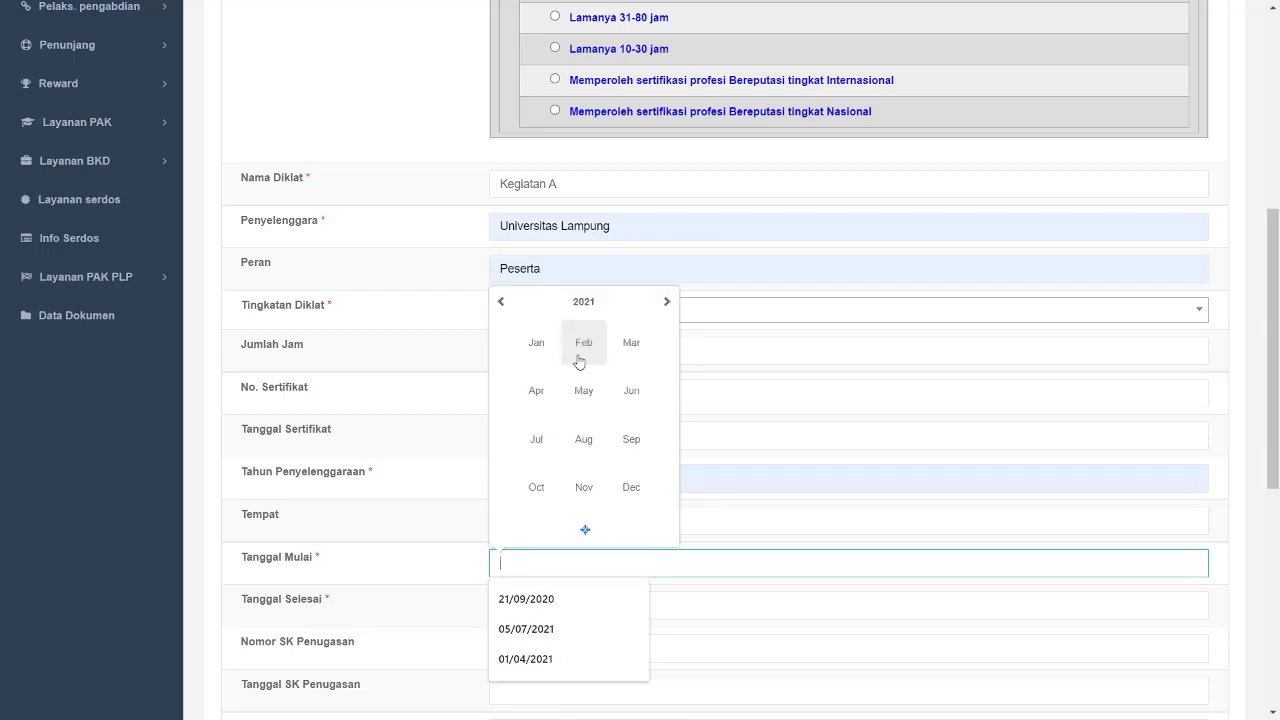
click(584, 390)
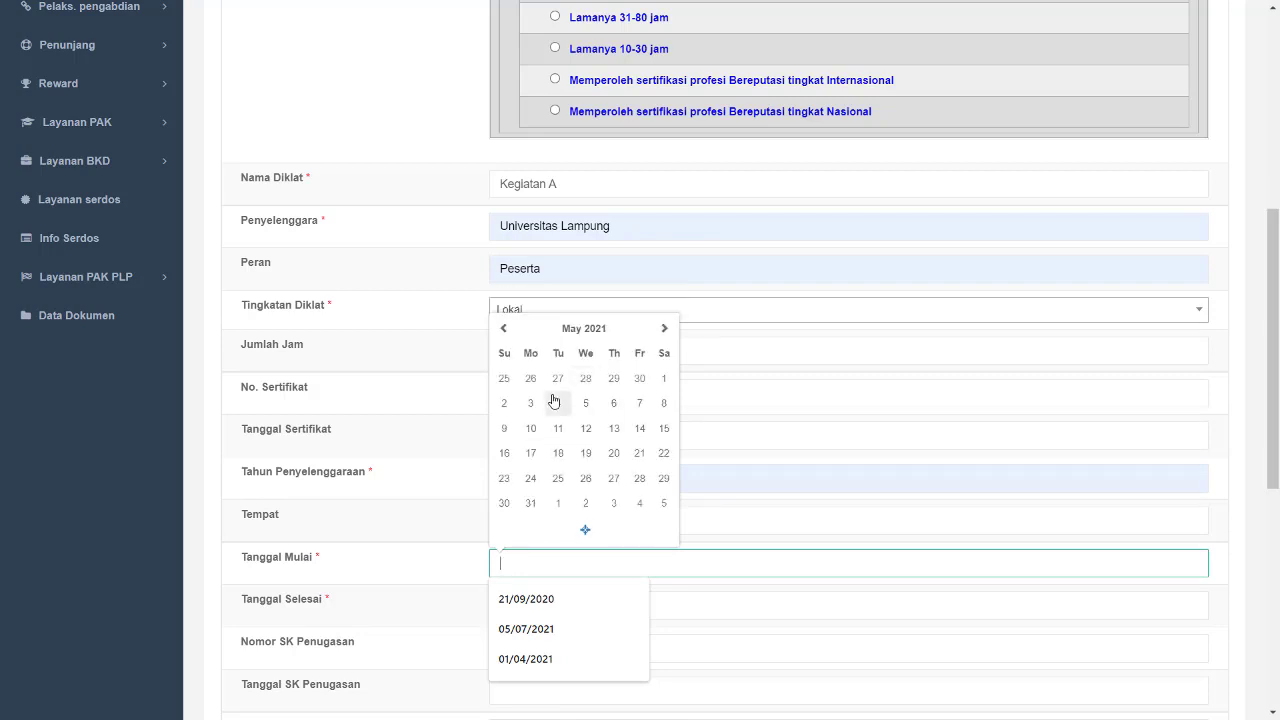
click(664, 378)
- Set the end date (Tanggal Selesai) to 04/05/2021
scroll(450, 560, down, 1)
click(523, 524)
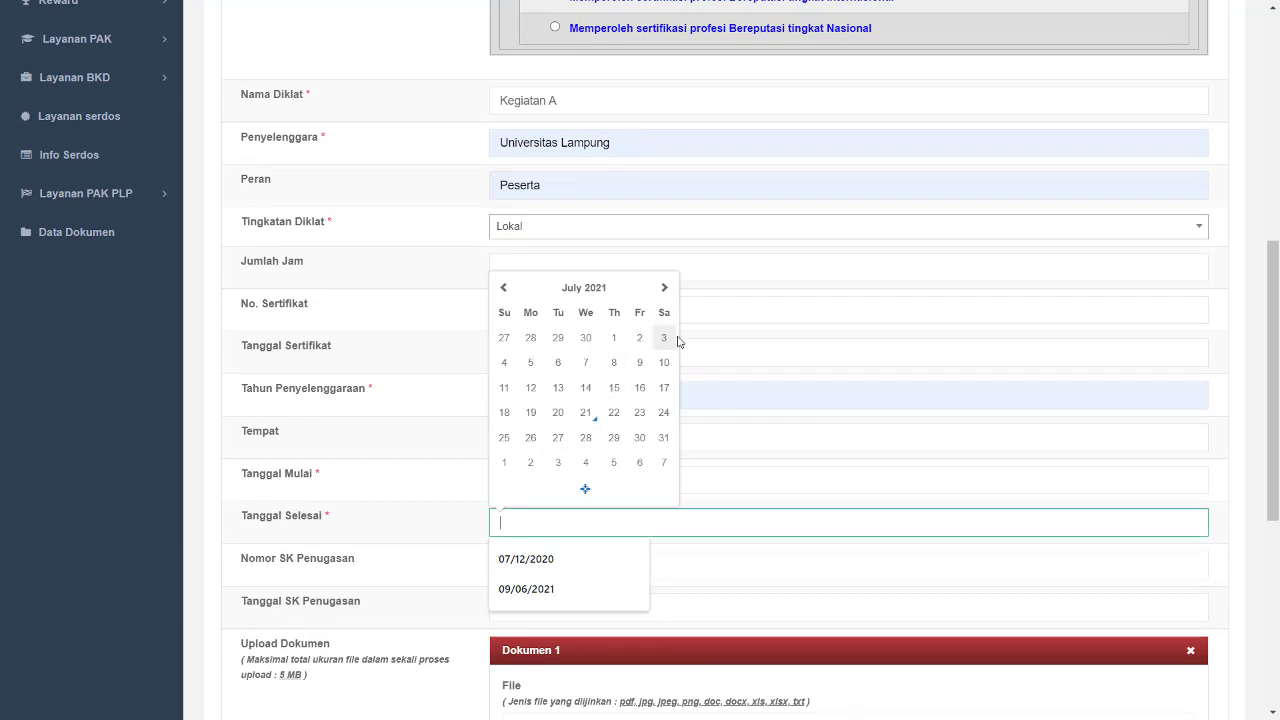
click(584, 287)
click(586, 358)
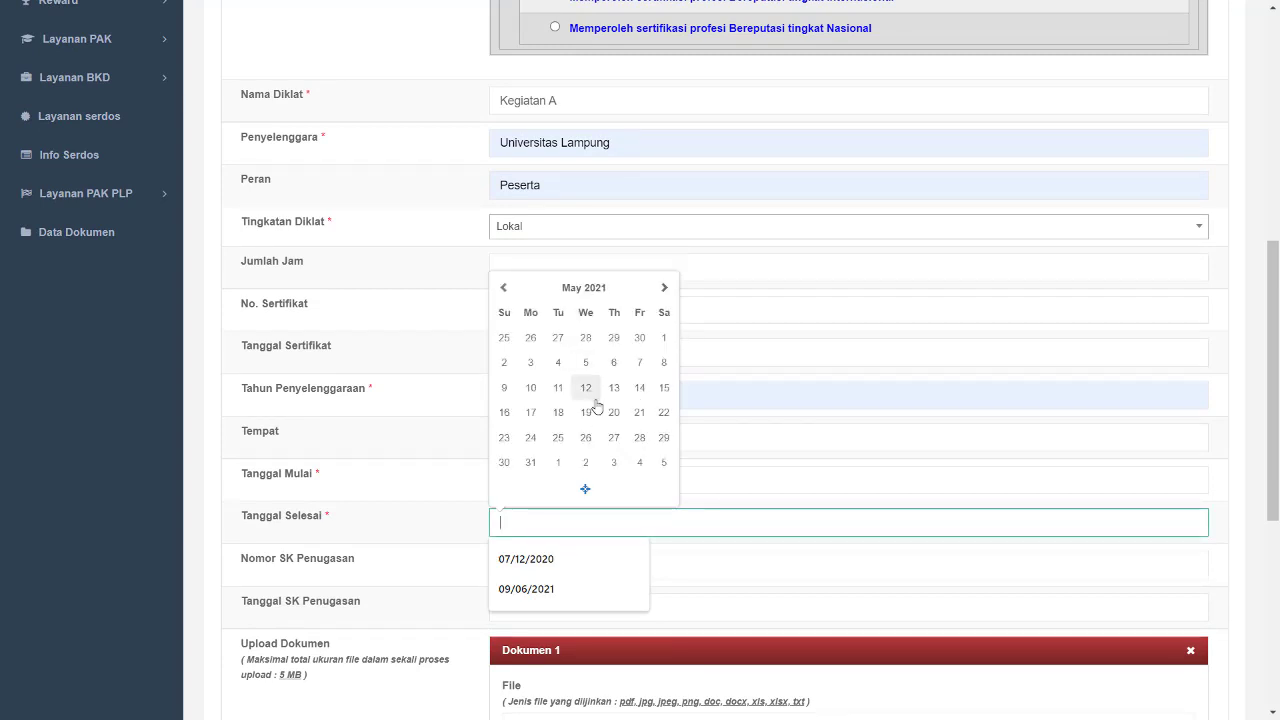
click(558, 362)
- Set the assignment decree number (Nomor SK Penugasan) to 29/E/KPT/2021
scroll(400, 450, down, 3)
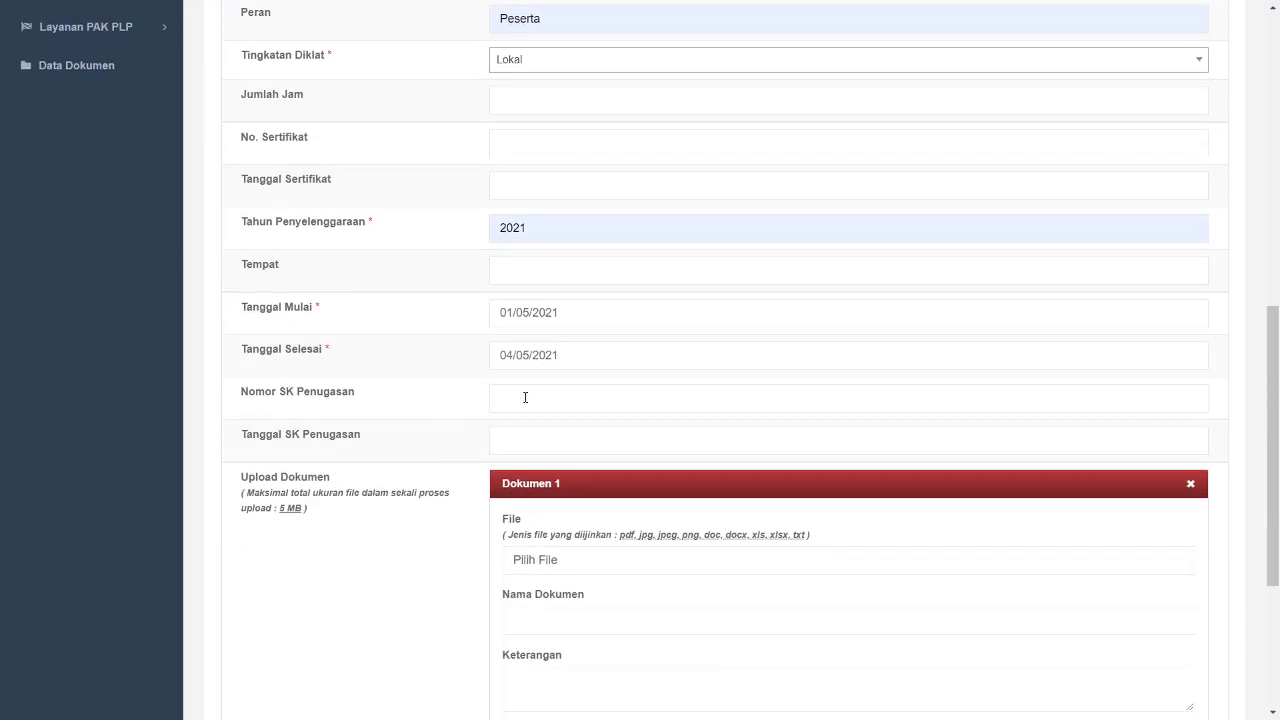
click(525, 397)
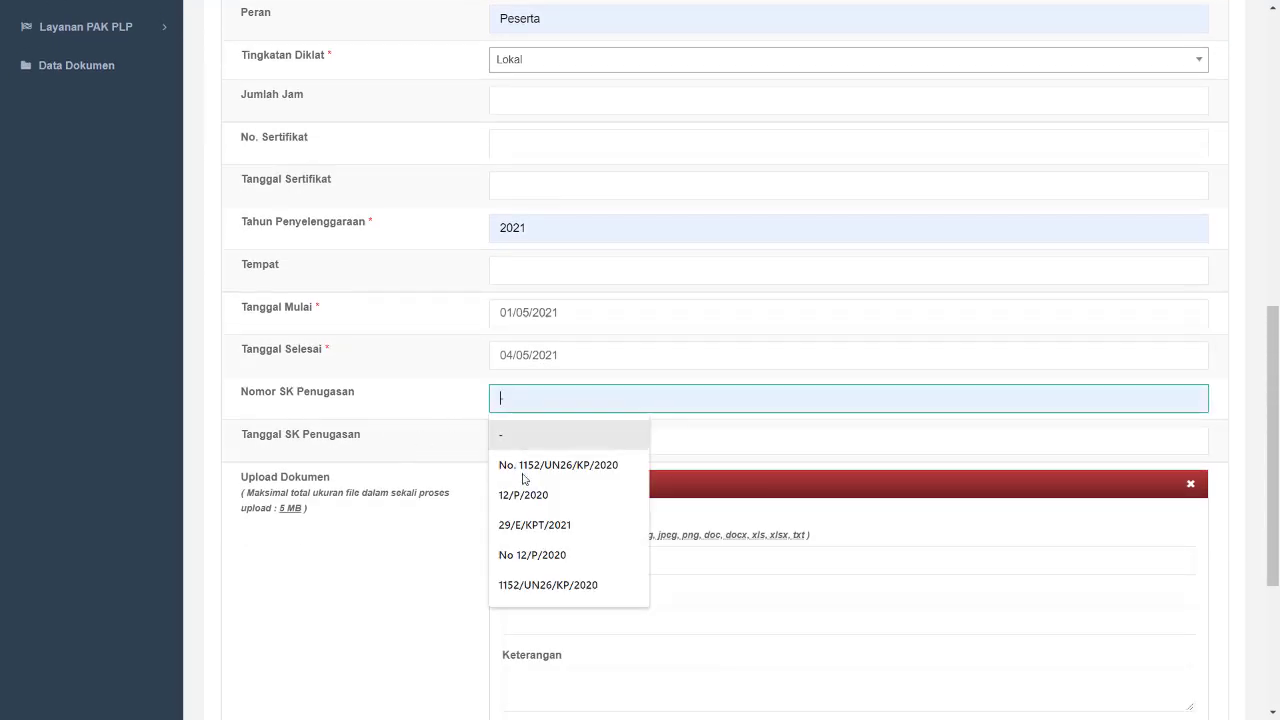
click(540, 525)
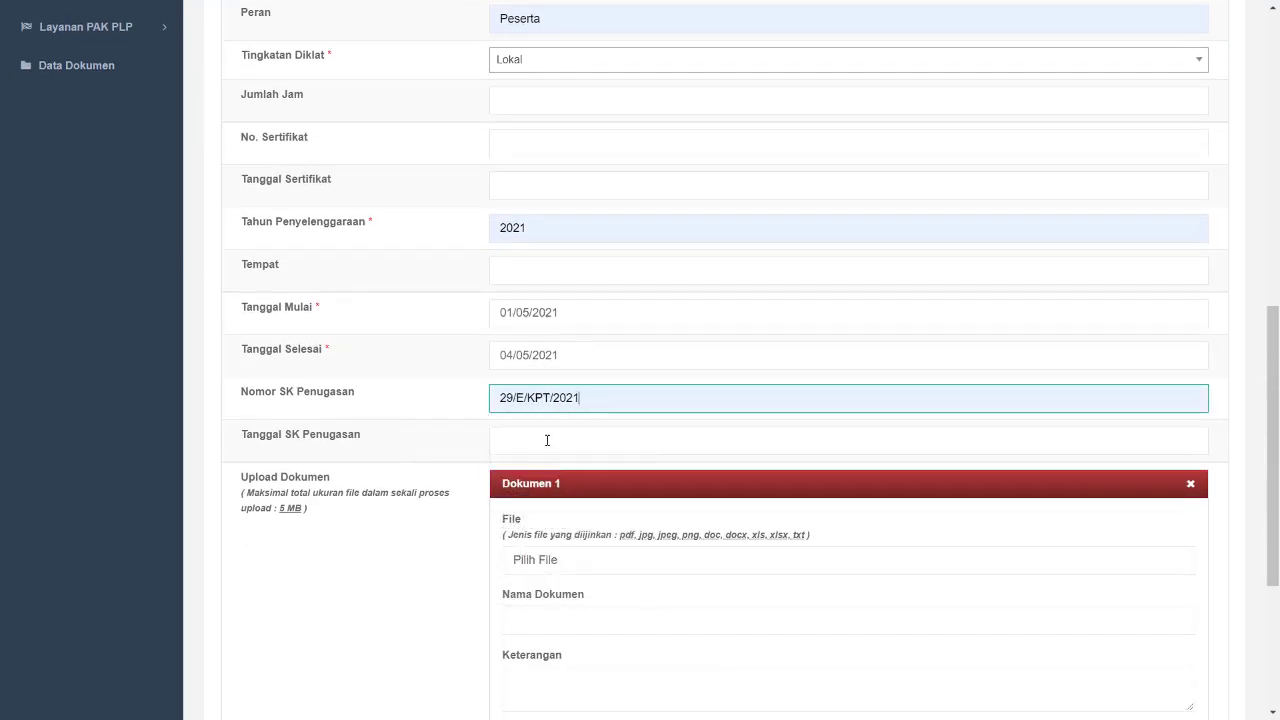
- Set the assignment decree date (Tanggal SK Penugasan) to 01/05/2021
drag(562, 314, 382, 376)
key(ctrl+c)
click(297, 446)
click(297, 448)
key(ctrl+v)
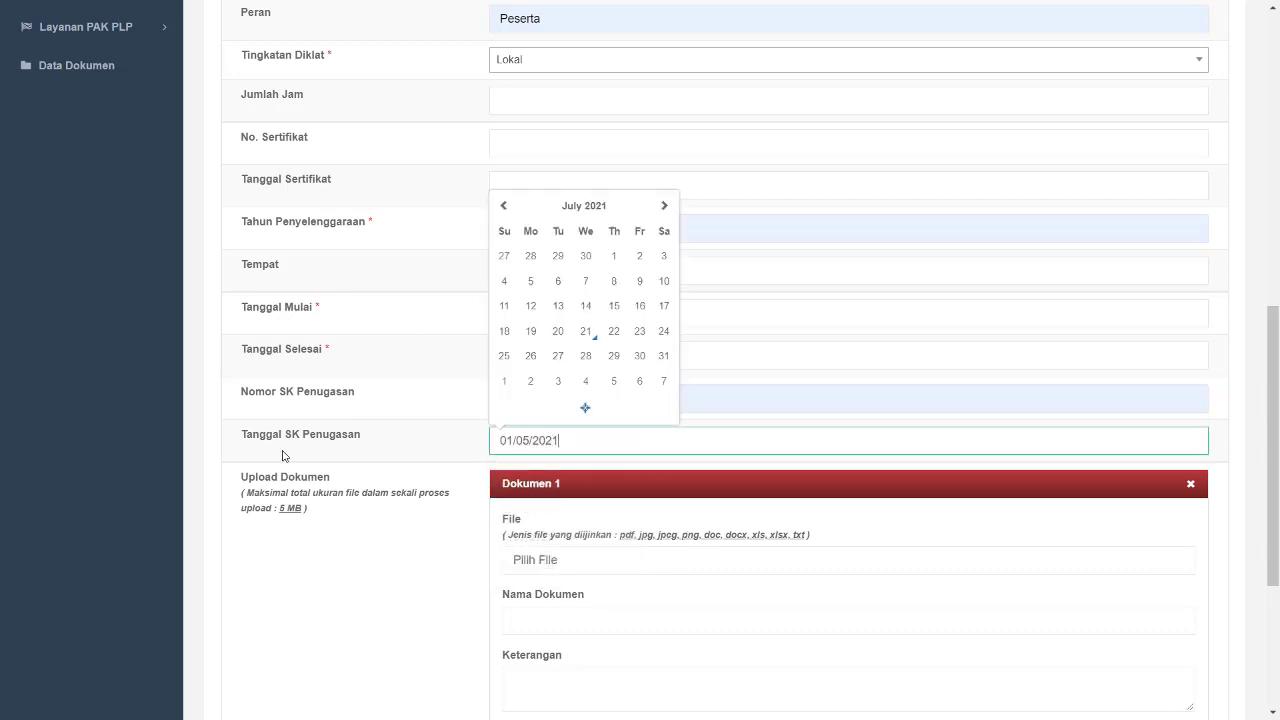
click(177, 486)
- Attach the file 15-kompetensi-model-spencer-4-728.jpg as the first supporting document
scroll(229, 482, down, 2)
scroll(229, 482, down, 1)
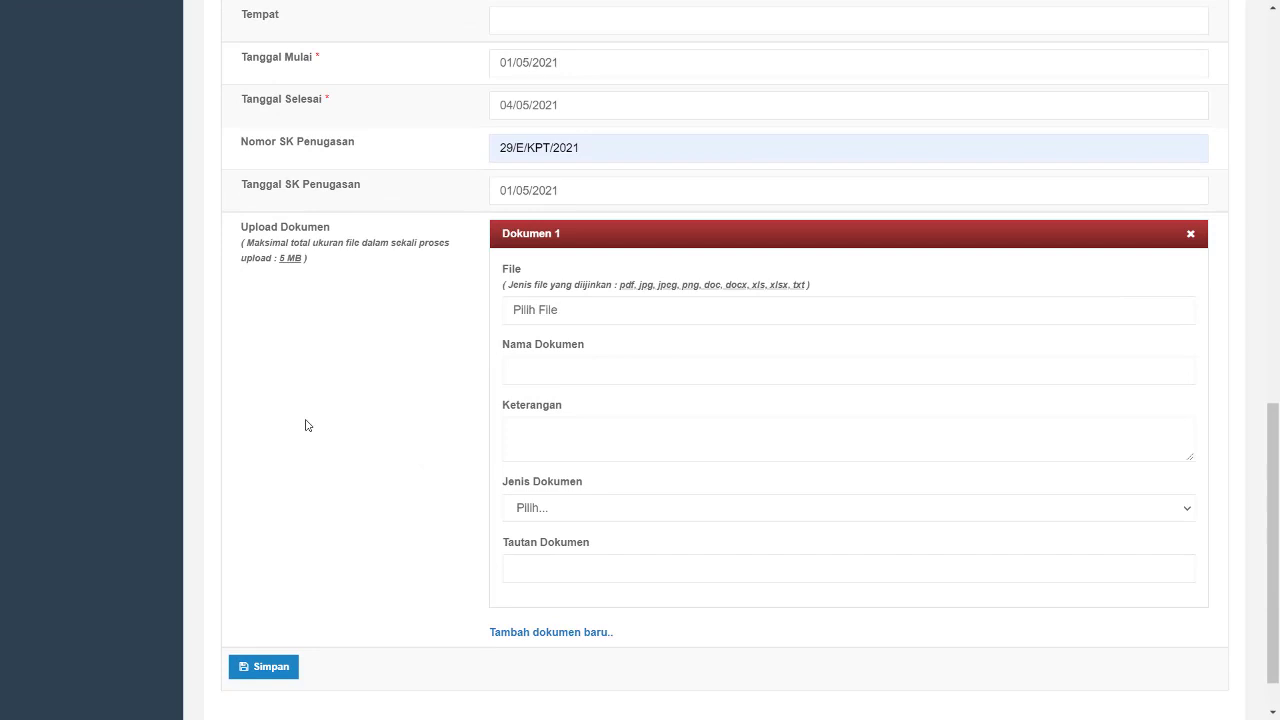
click(543, 321)
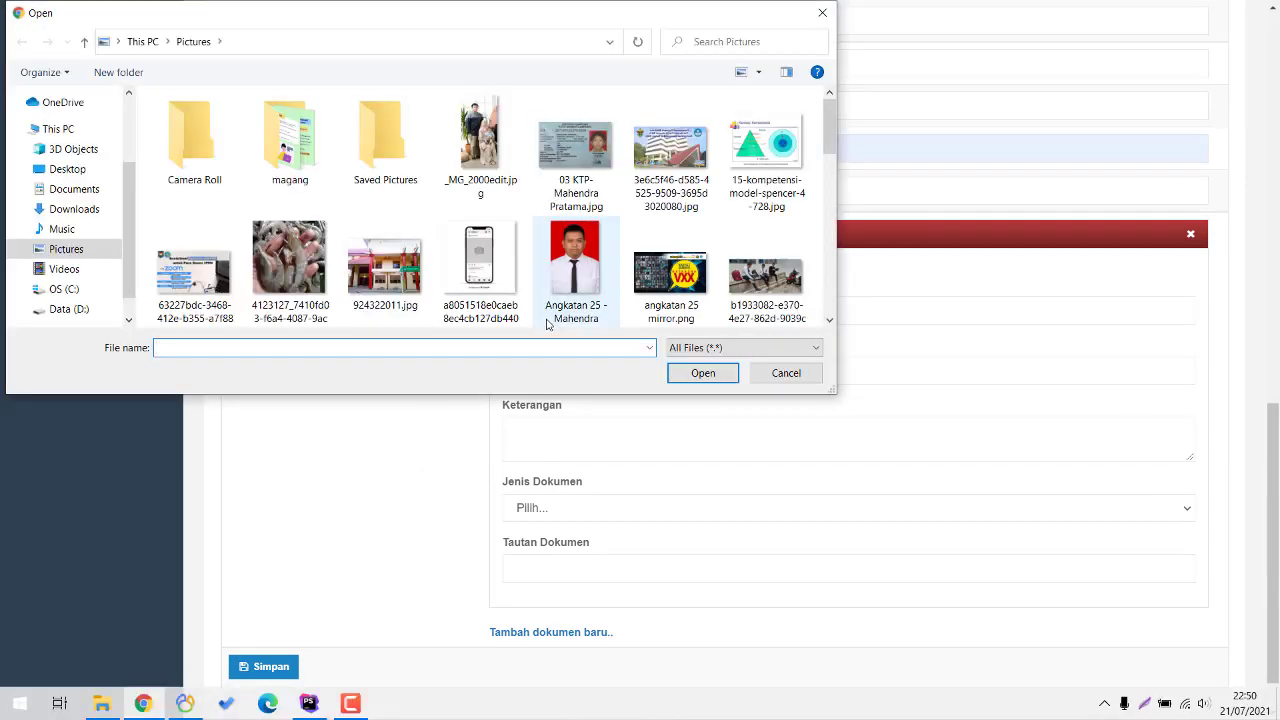
double_click(762, 160)
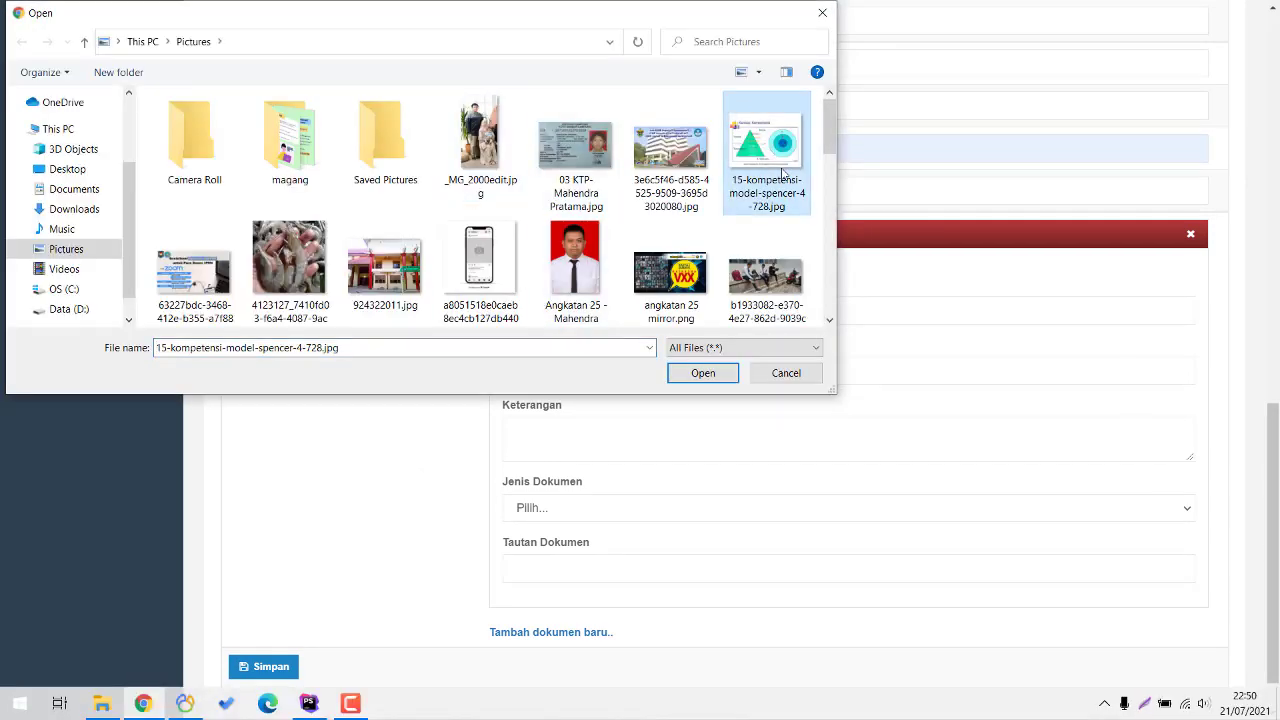
- Name the document dokumen pendukung diklat
click(561, 366)
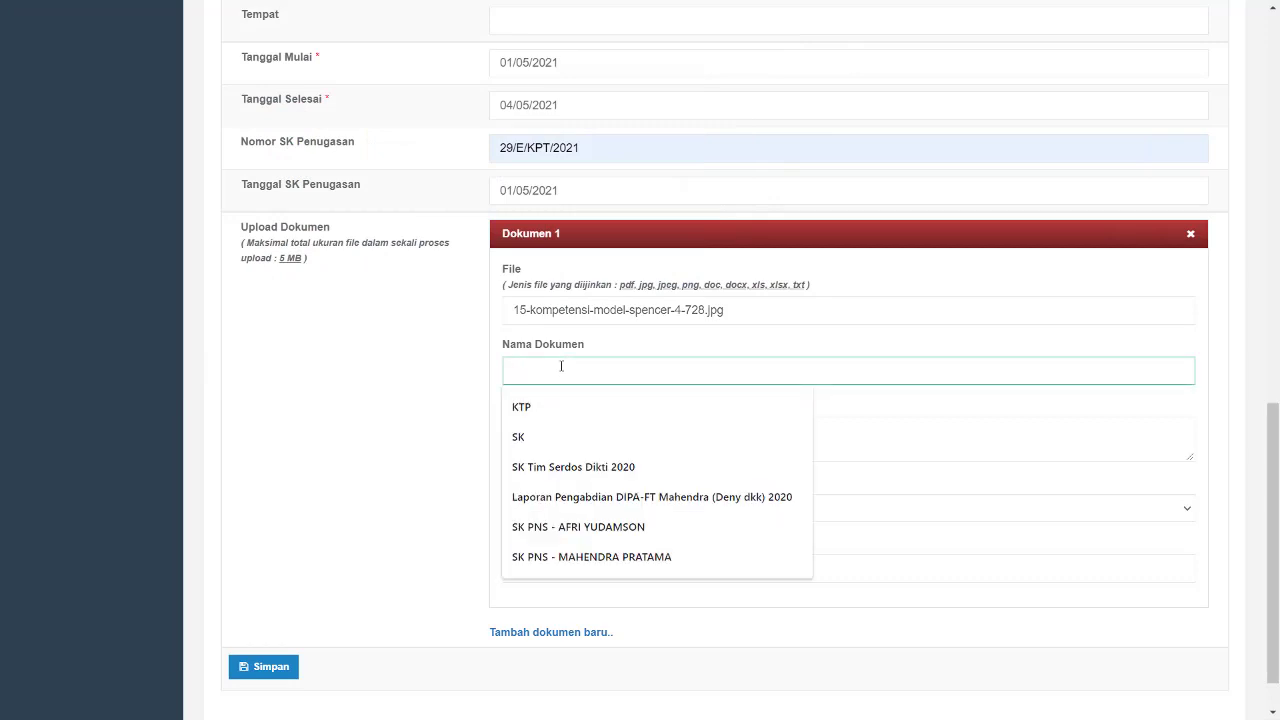
text(dokumen pen)
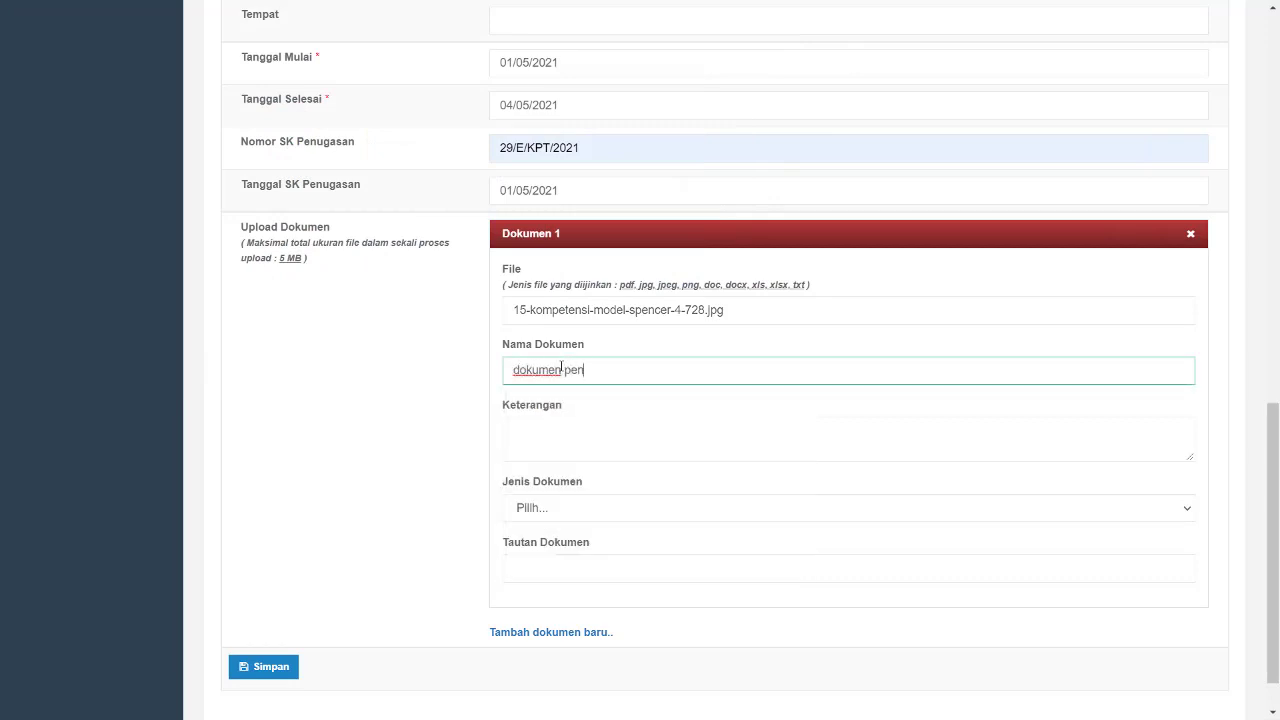
text(dukung diklat)
- Choose a document type for the attachment and save the diklat record
click(603, 510)
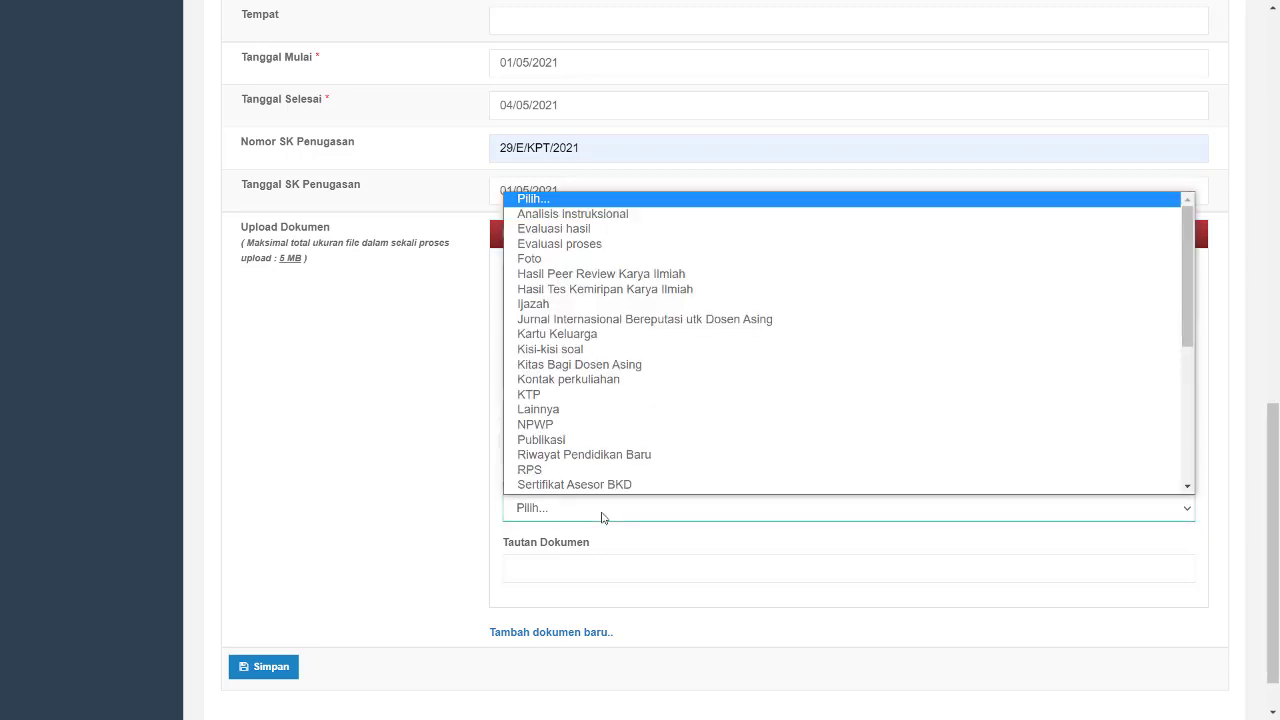
click(579, 432)
click(292, 668)
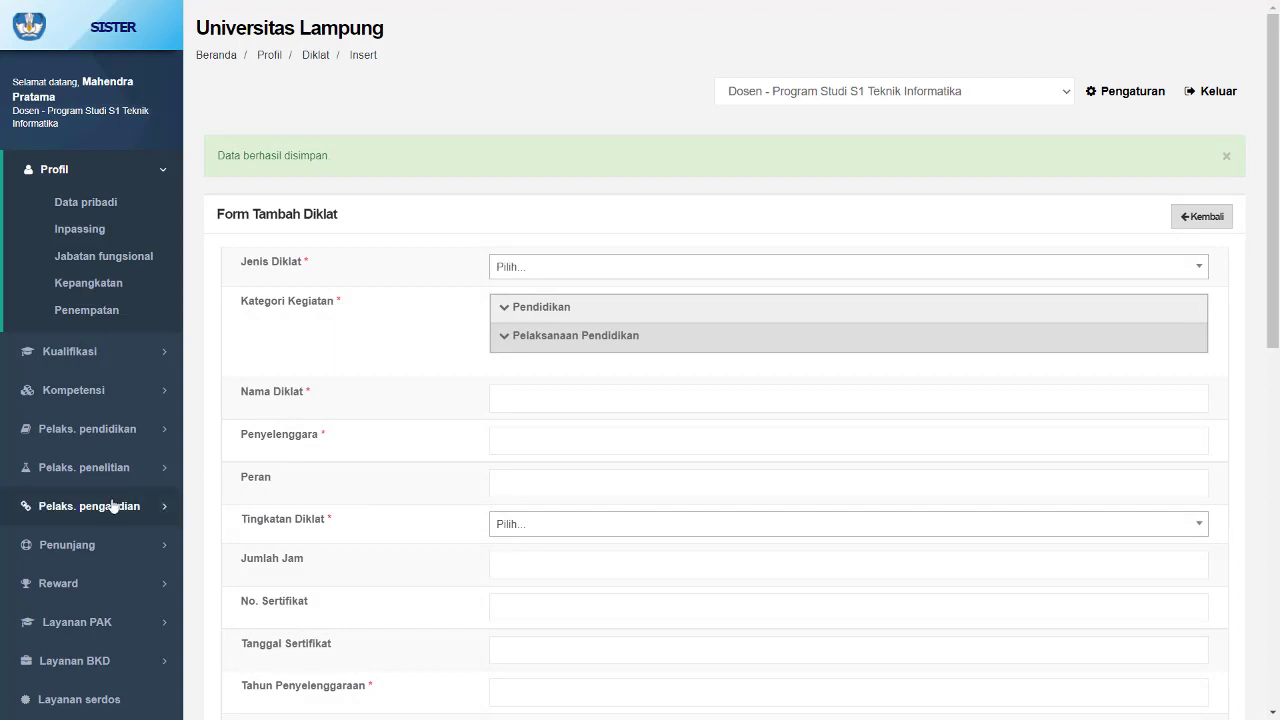
- Open the 2020/2021 Genap BKD performance report and its Pelaksanaan Pendidikan section
scroll(106, 570, down, 1)
click(108, 579)
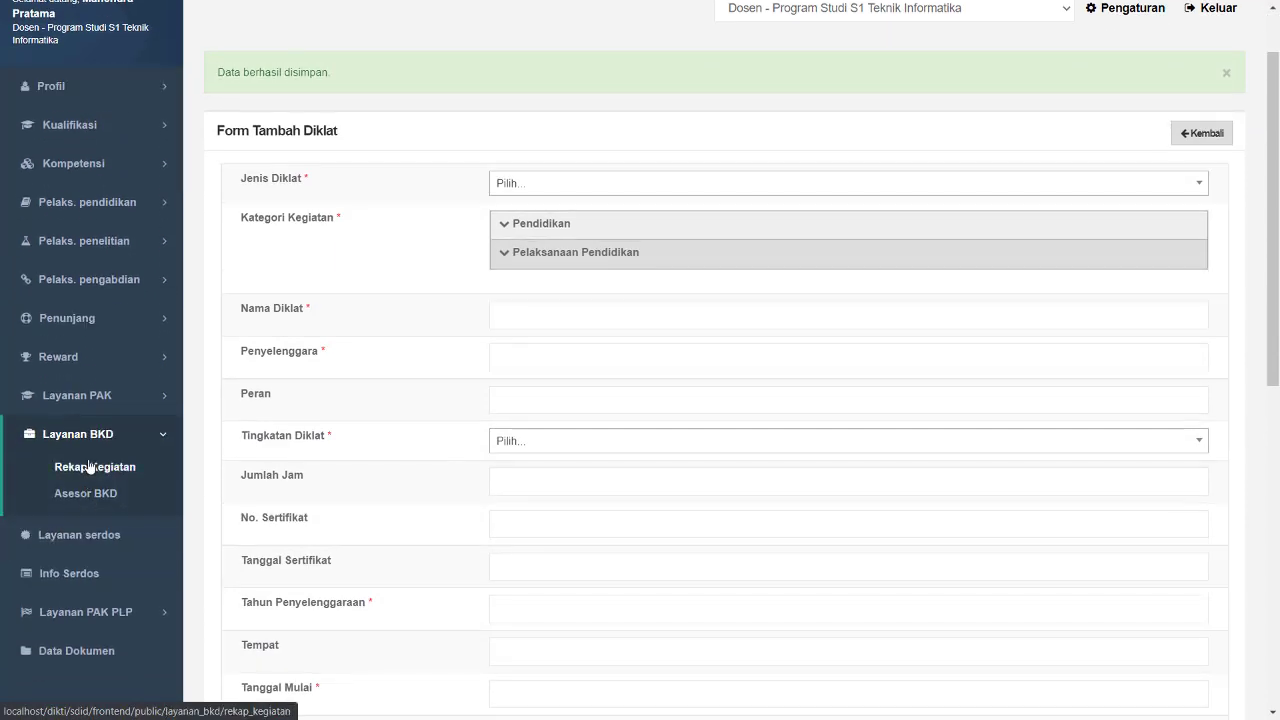
click(89, 467)
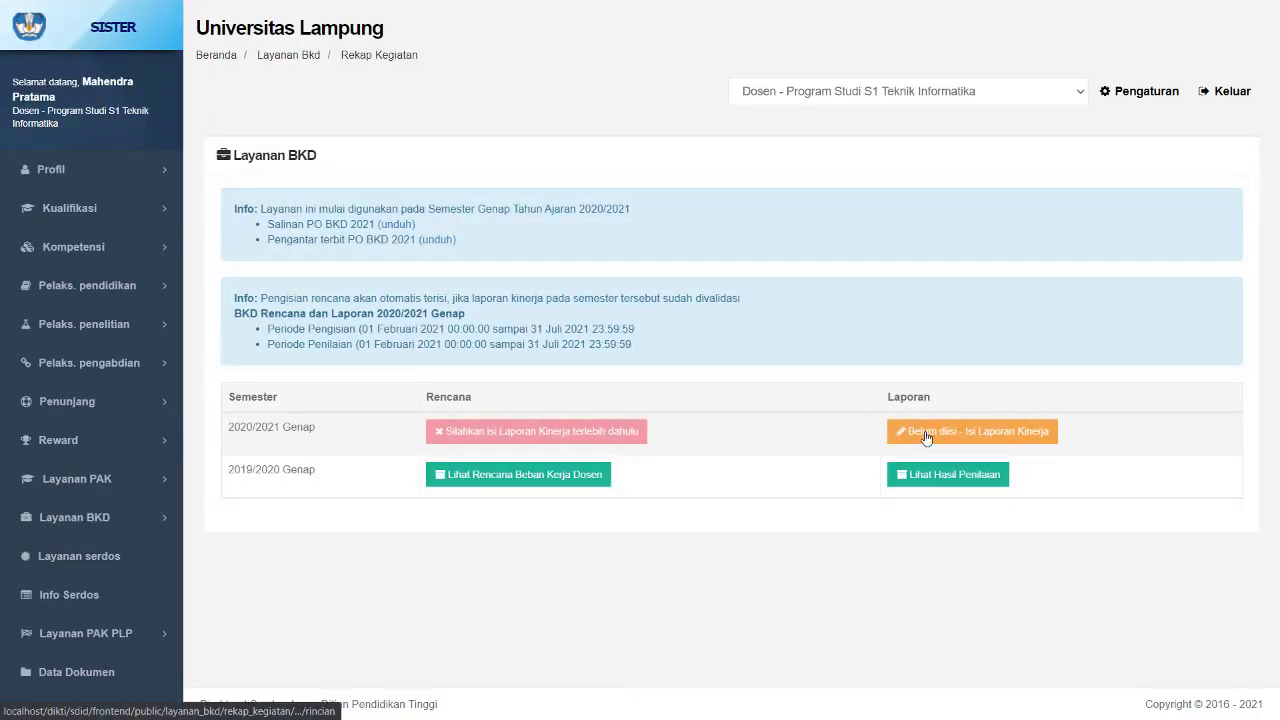
click(920, 507)
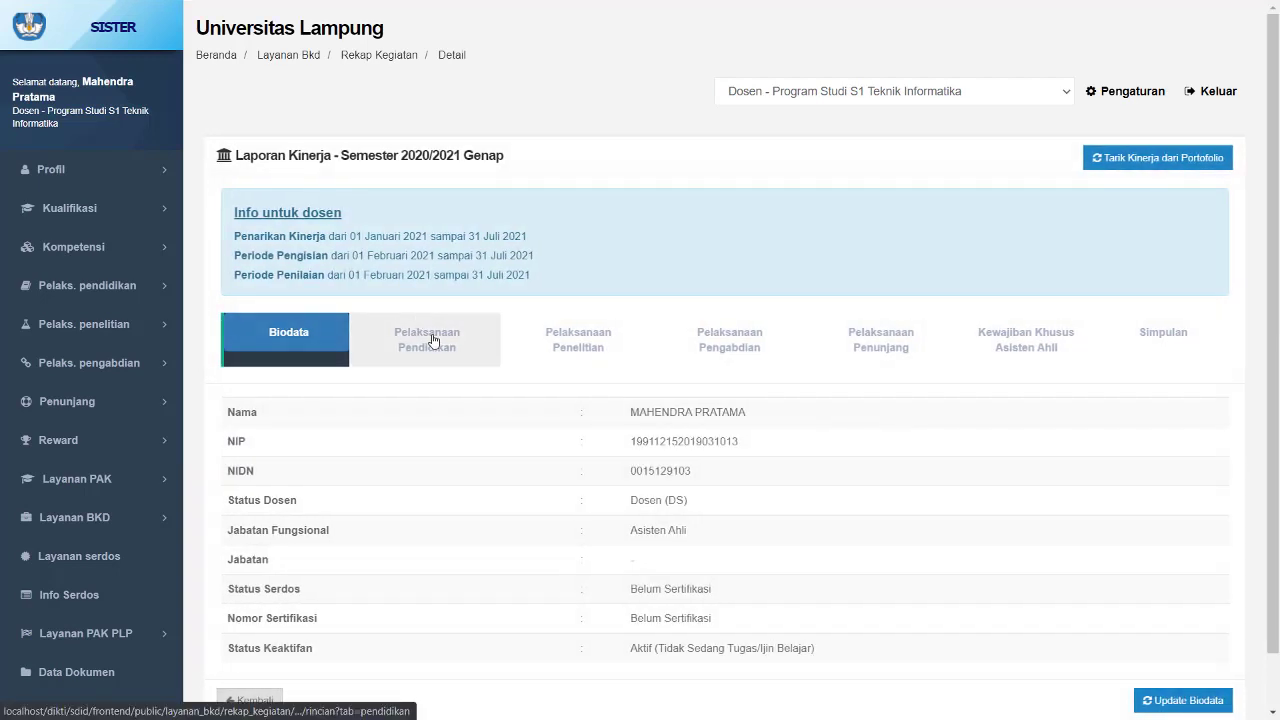
click(433, 341)
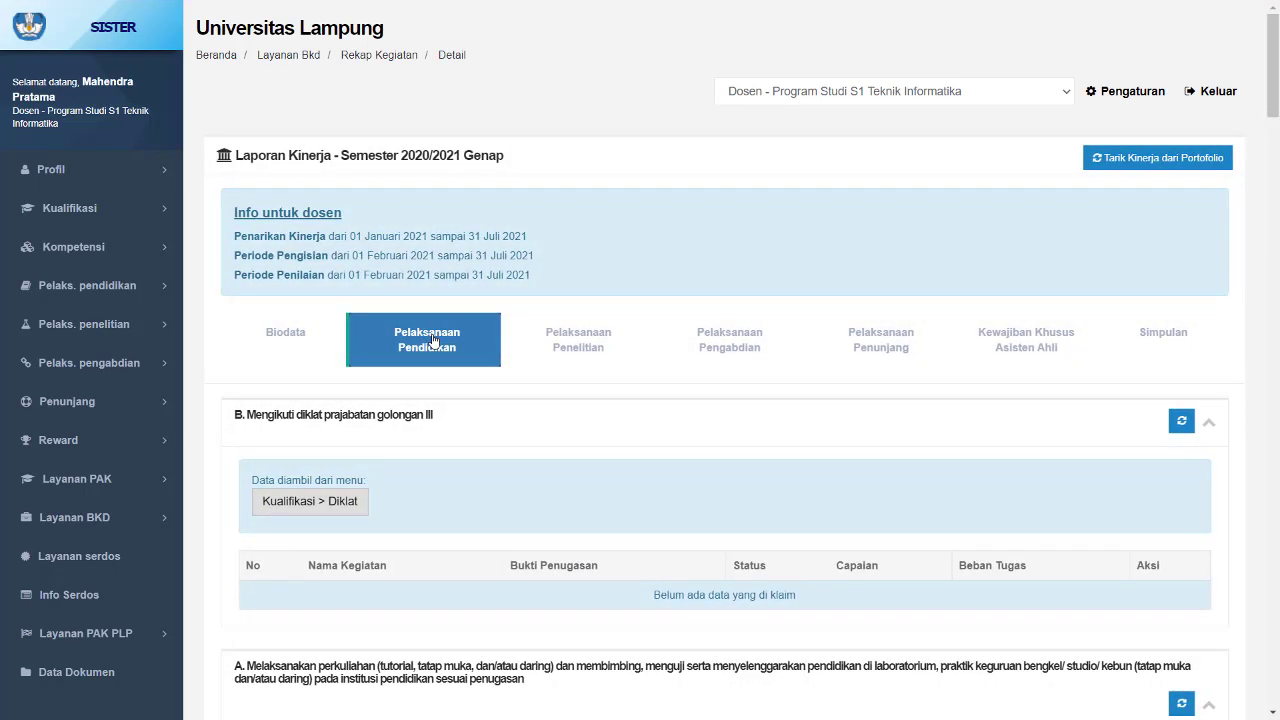
- Pull performance from the portfolio for the diklat prajabatan golongan III section and acknowledge the confirmation
scroll(433, 341, down, 1)
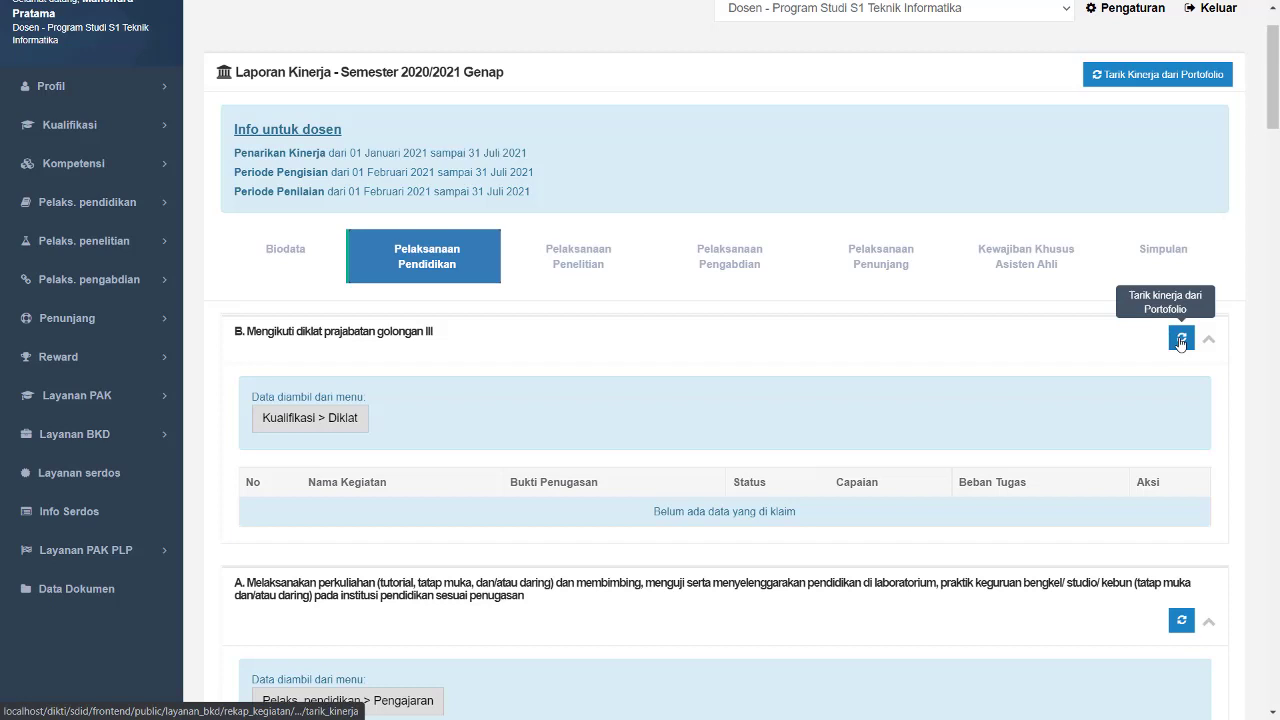
scroll(1180, 343, down, 1)
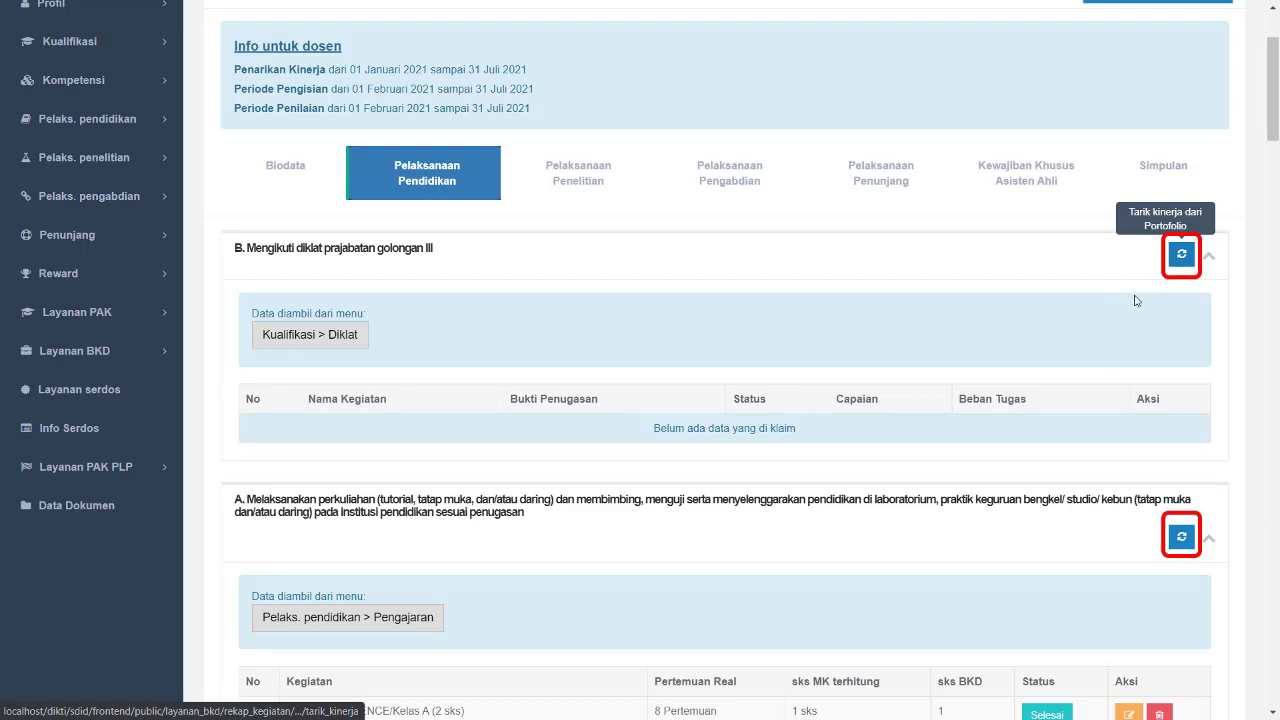
click(1184, 251)
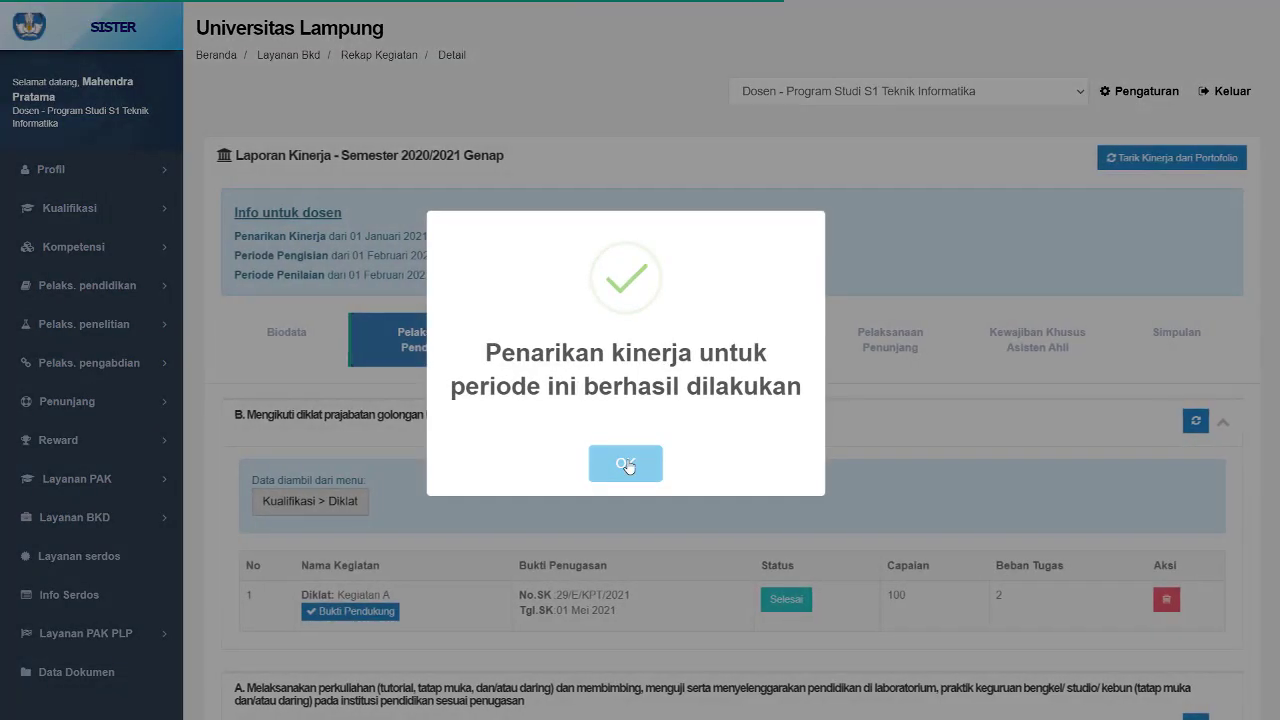
click(626, 465)
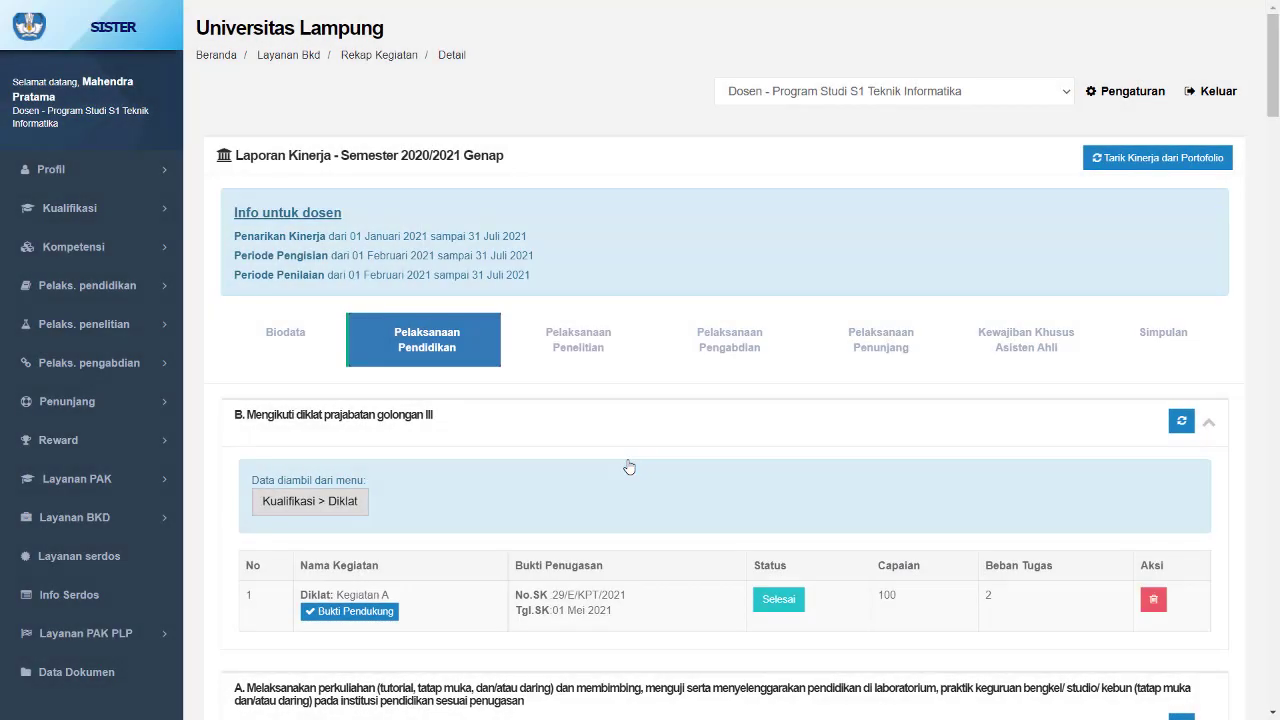
- Review the claimed diklat entry and the teaching entries in the education section
scroll(629, 467, down, 2)
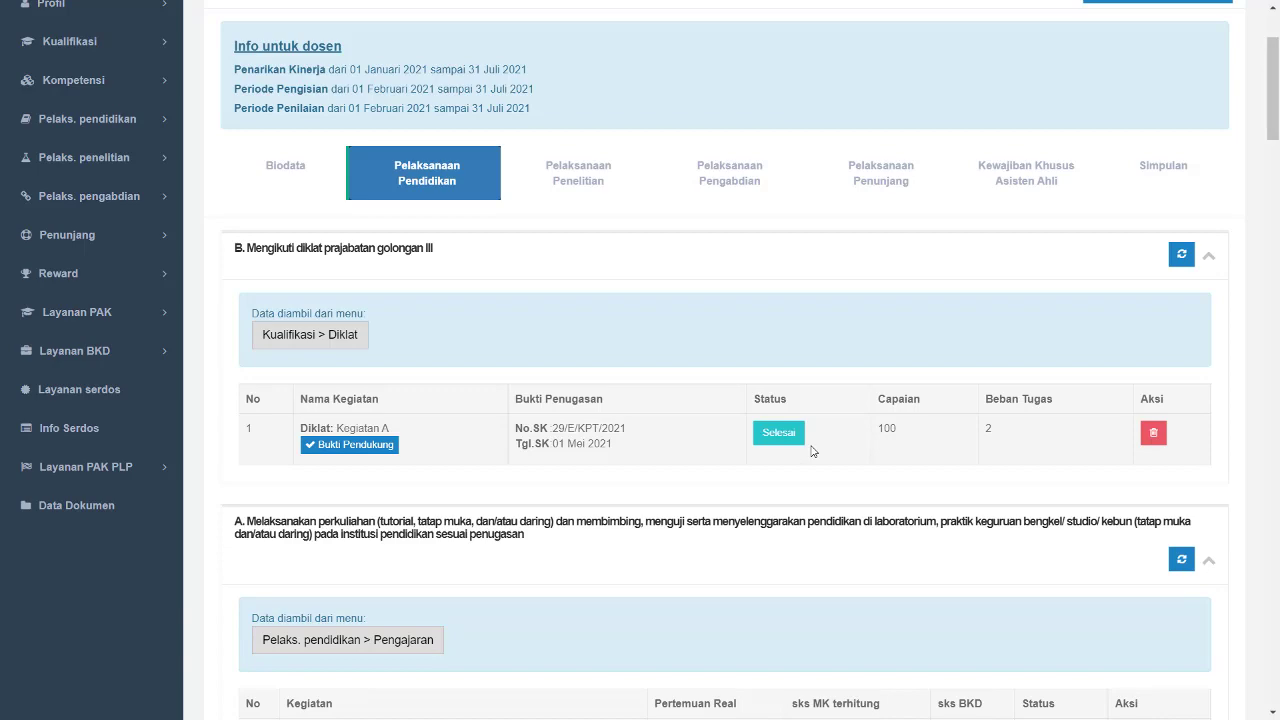
scroll(813, 451, down, 4)
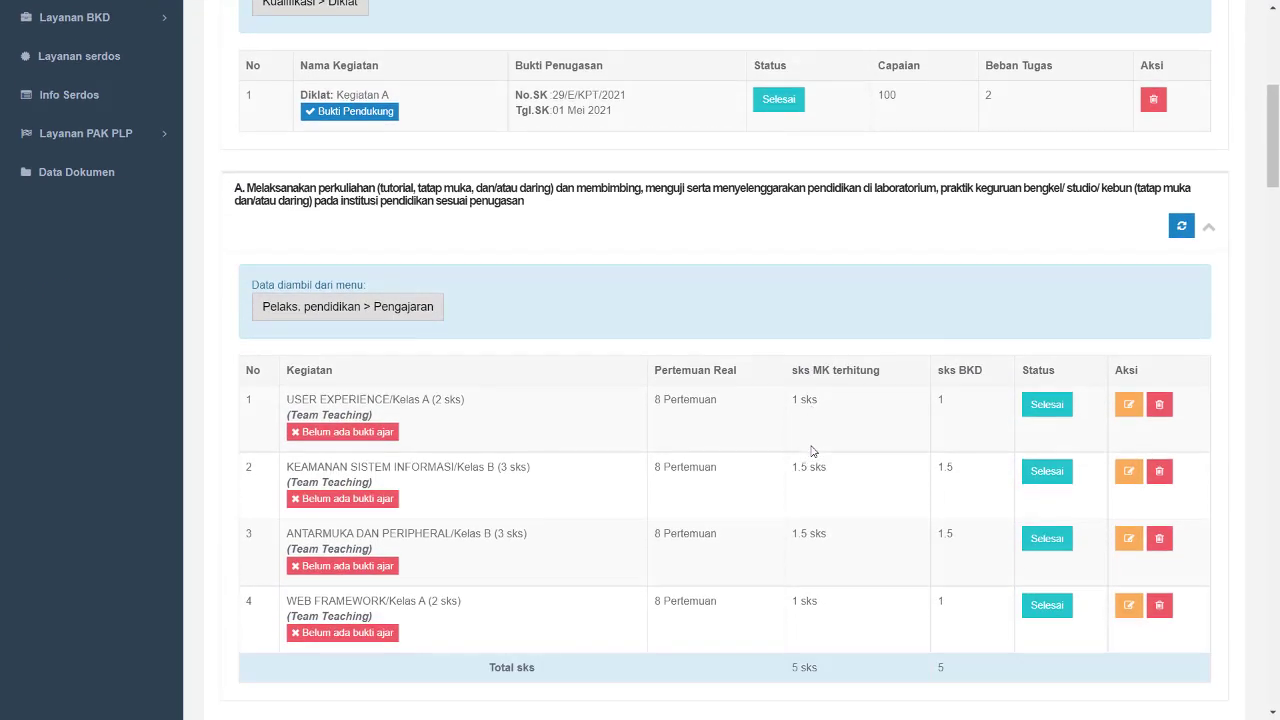
scroll(813, 451, down, 1)
scroll(812, 446, up, 3)
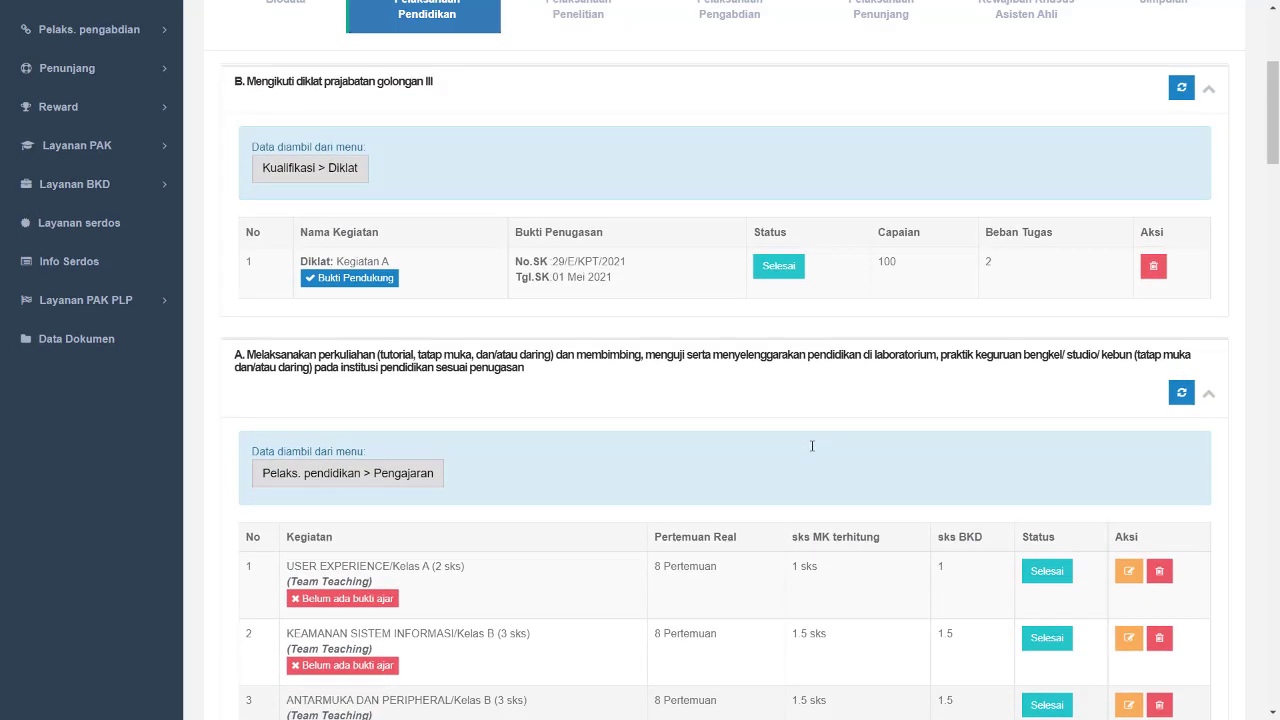
scroll(812, 446, up, 2)
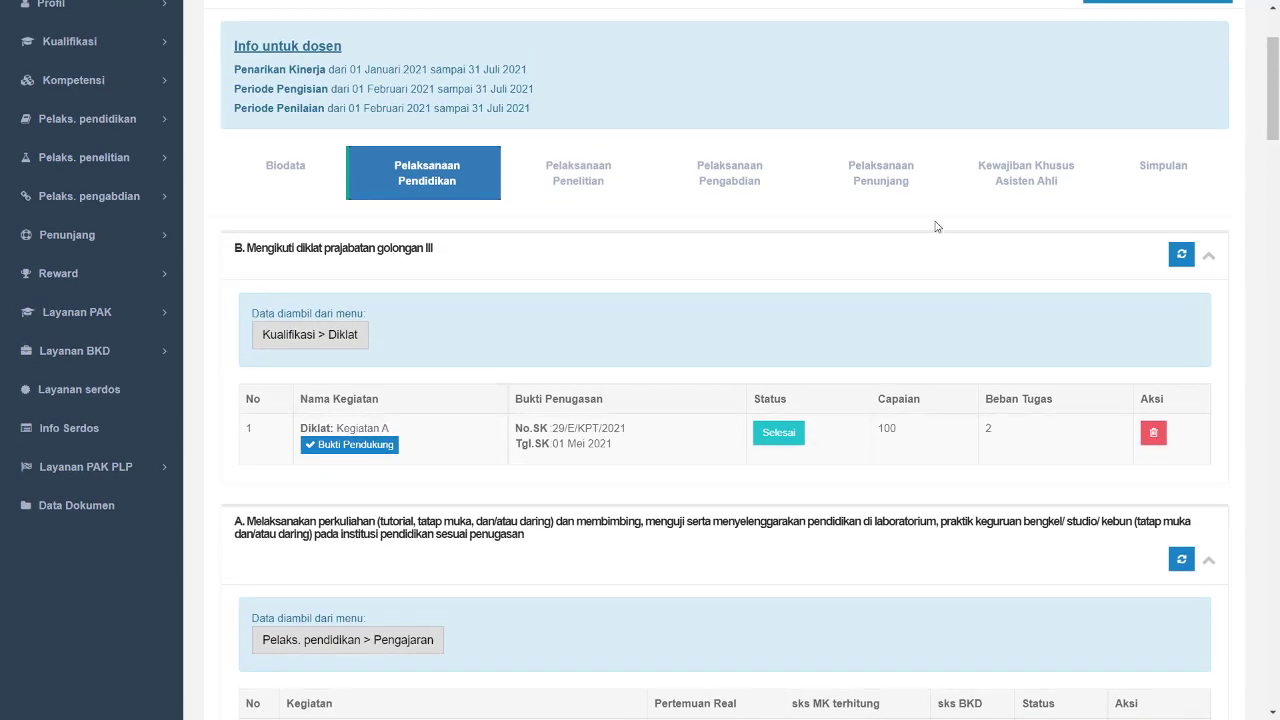
scroll(937, 226, up, 2)
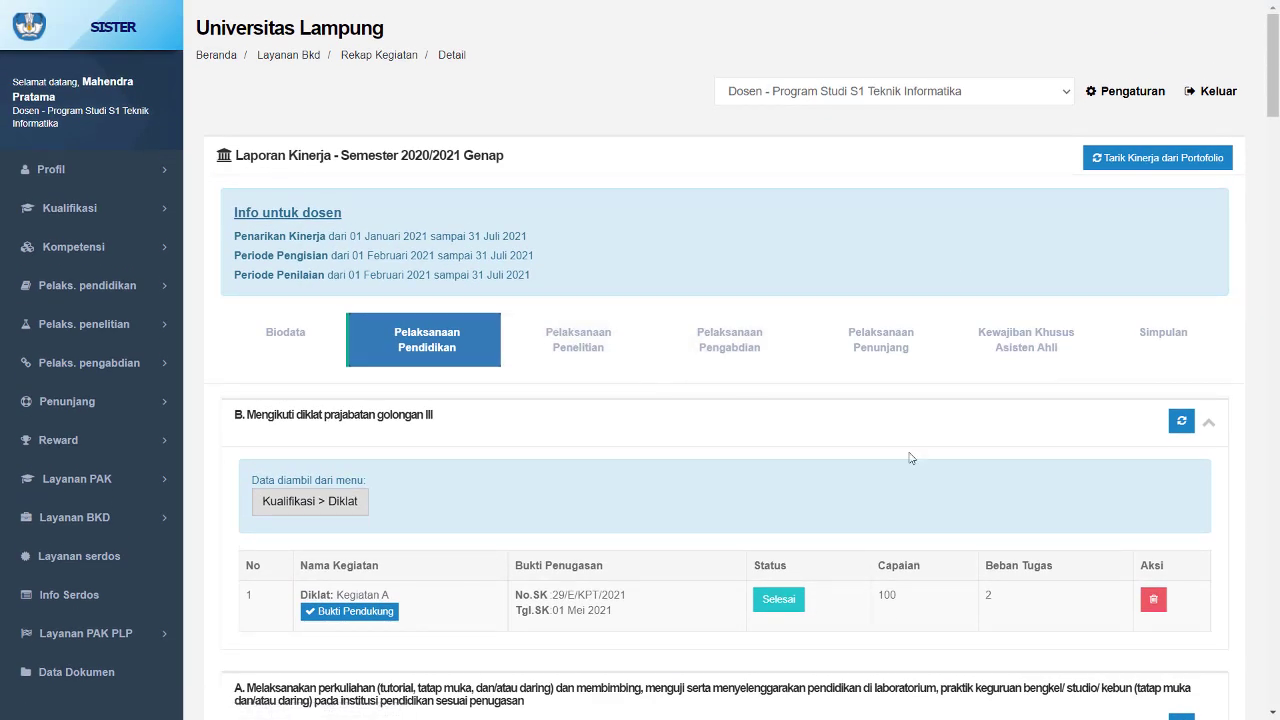
scroll(911, 458, down, 7)
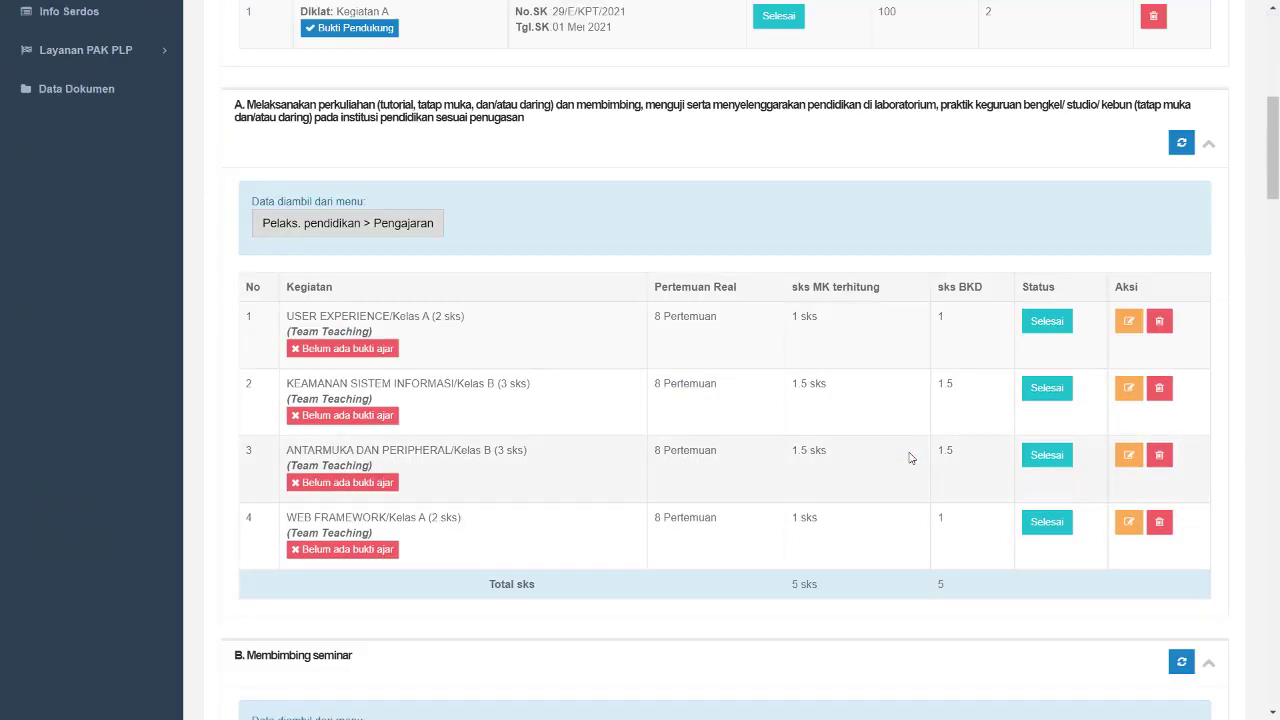
scroll(911, 458, down, 7)
scroll(911, 458, up, 14)
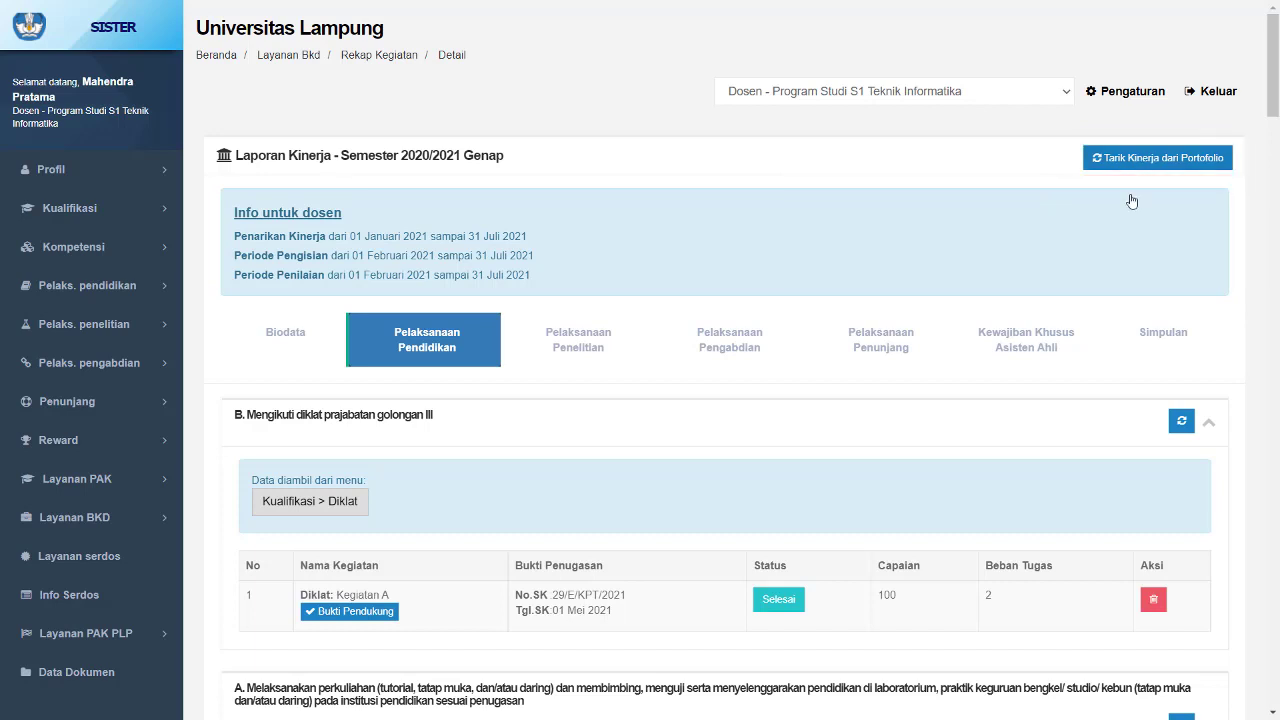
scroll(986, 251, down, 3)
scroll(727, 317, down, 3)
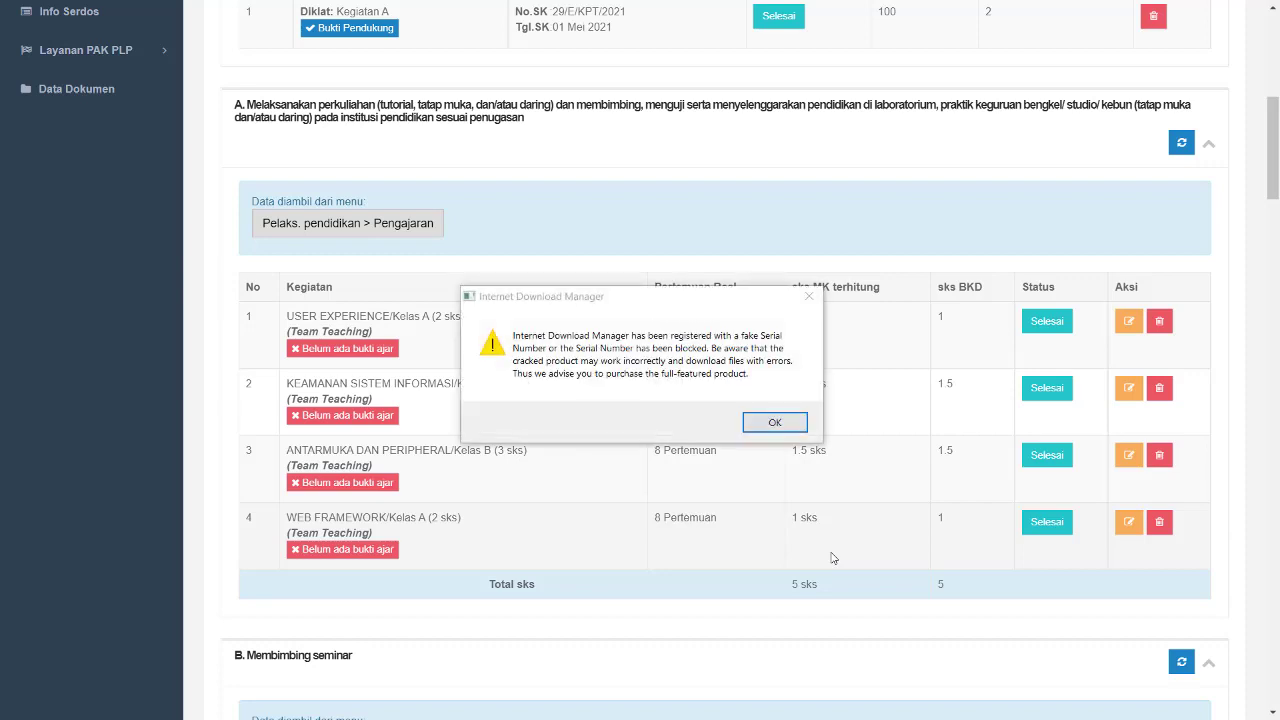
- Try increasing the meeting count of the USER EXPERIENCE teaching entry, then return to the report without saving
click(809, 297)
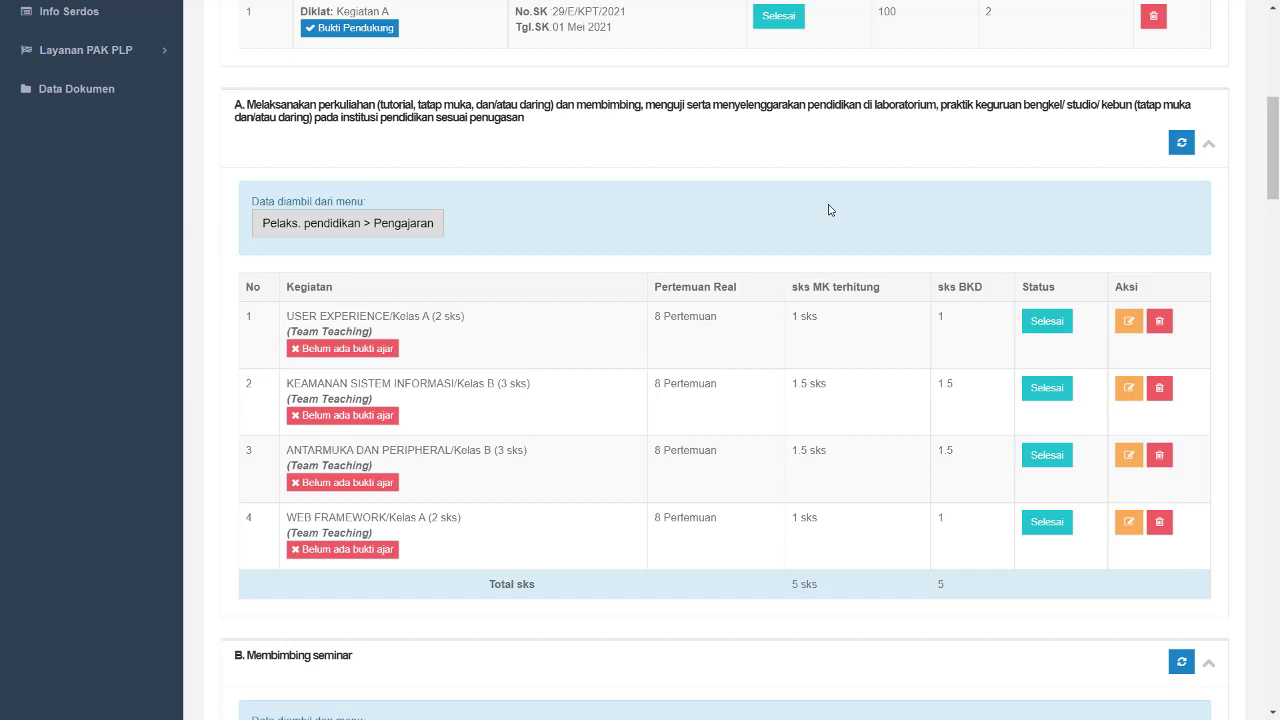
click(1130, 323)
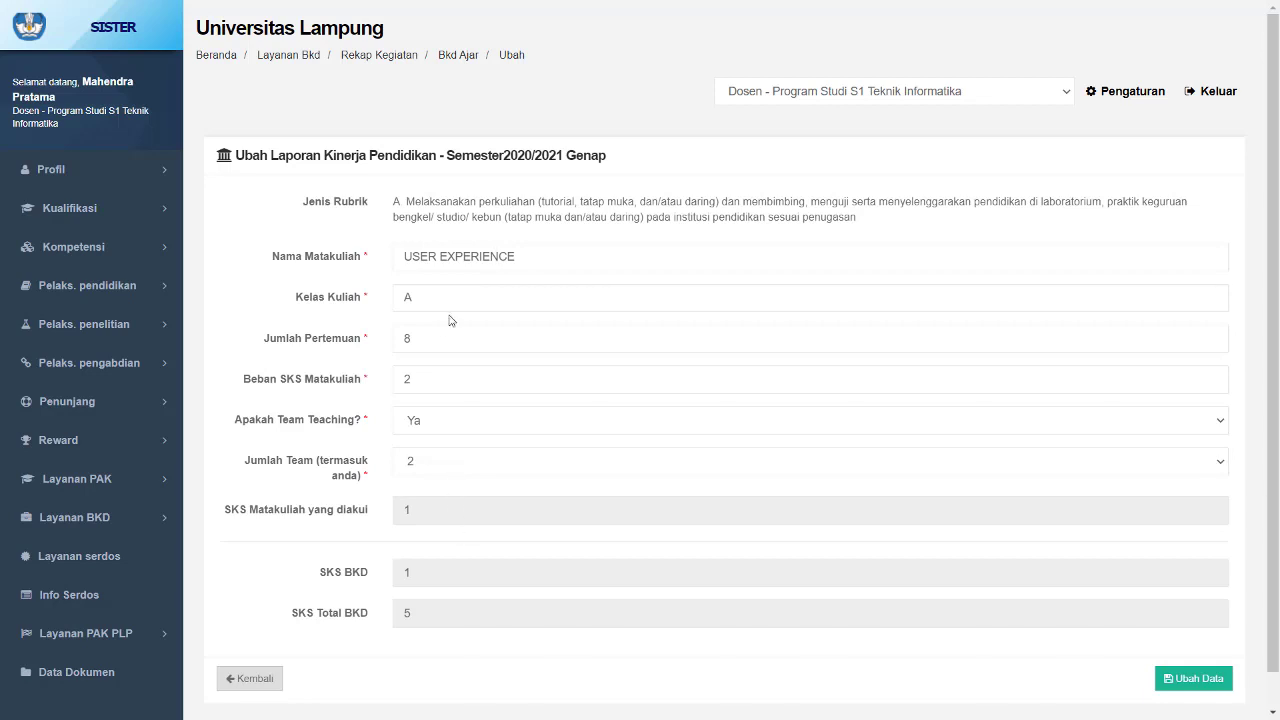
click(1209, 339)
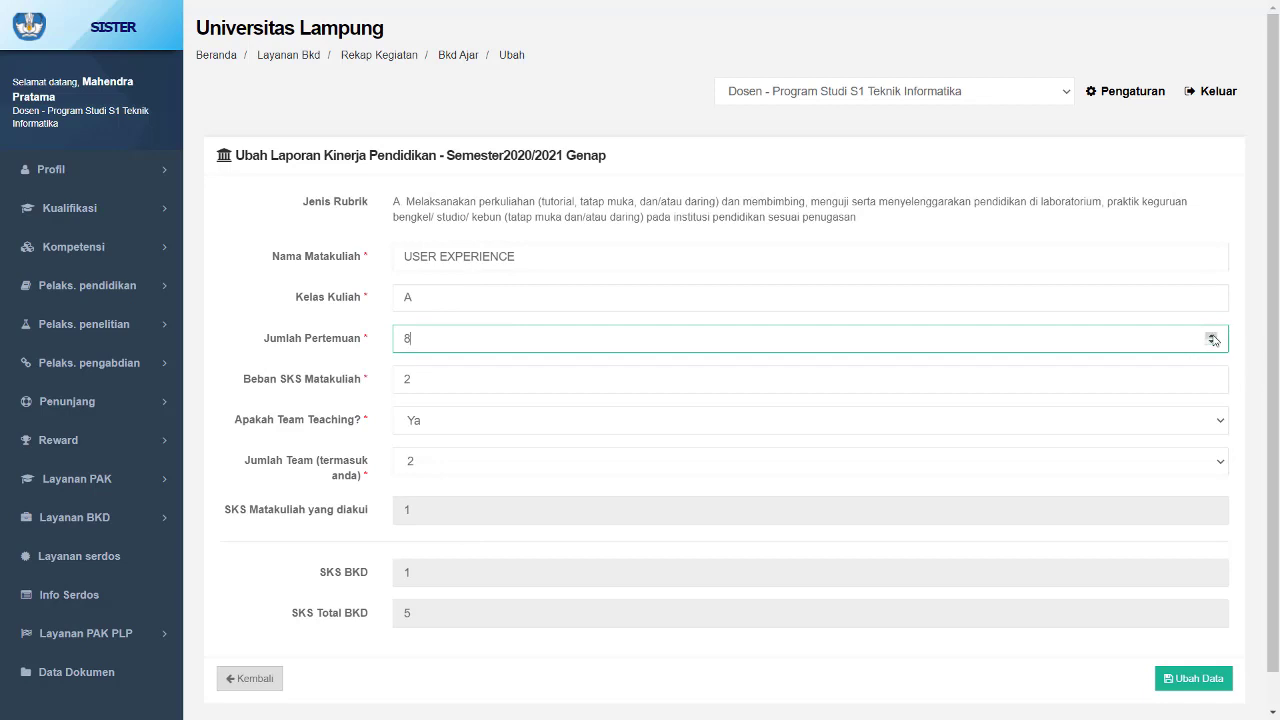
triple_click(1212, 336)
click(1212, 336)
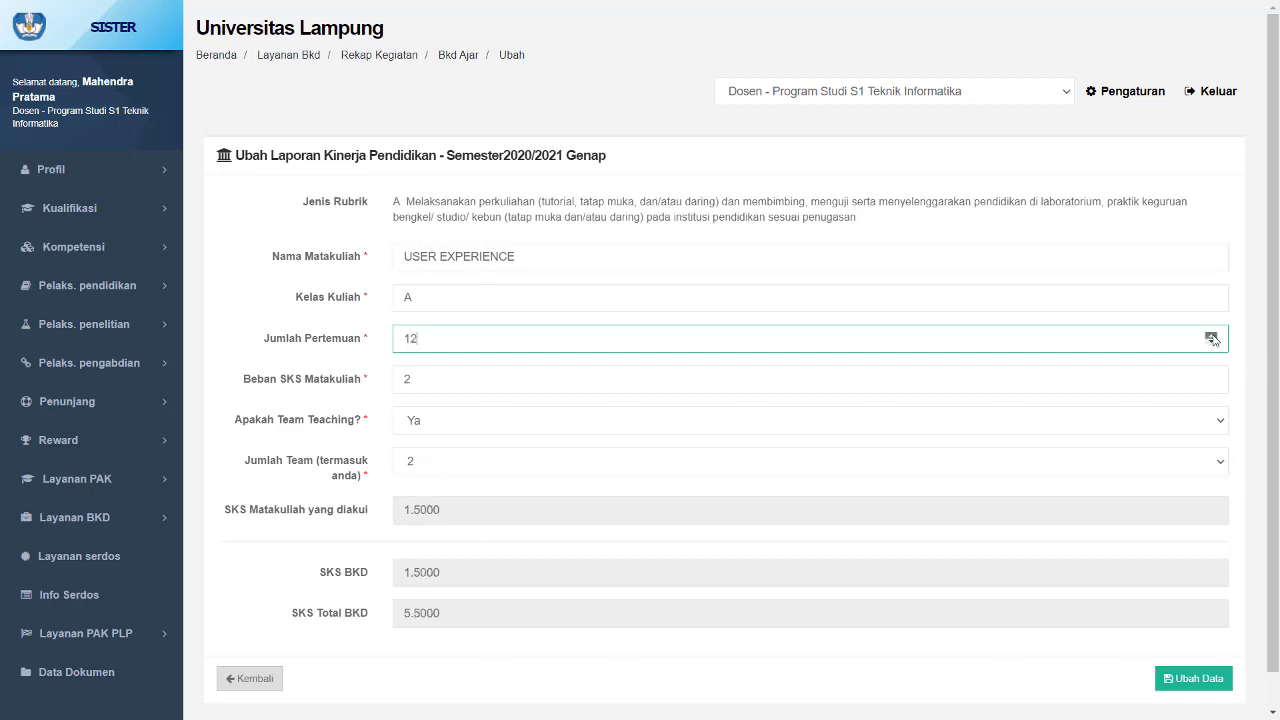
click(1212, 336)
click(1212, 336)
click(1212, 336)
click(1212, 336)
click(262, 678)
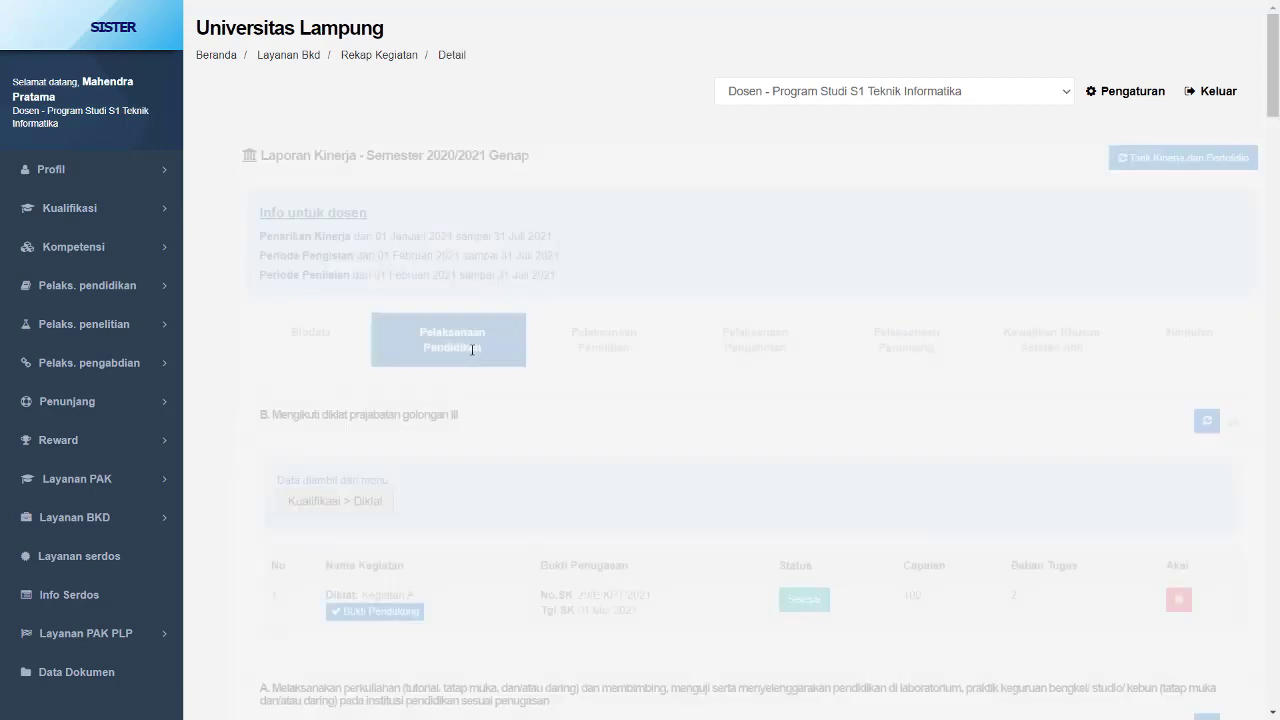
scroll(880, 486, down, 4)
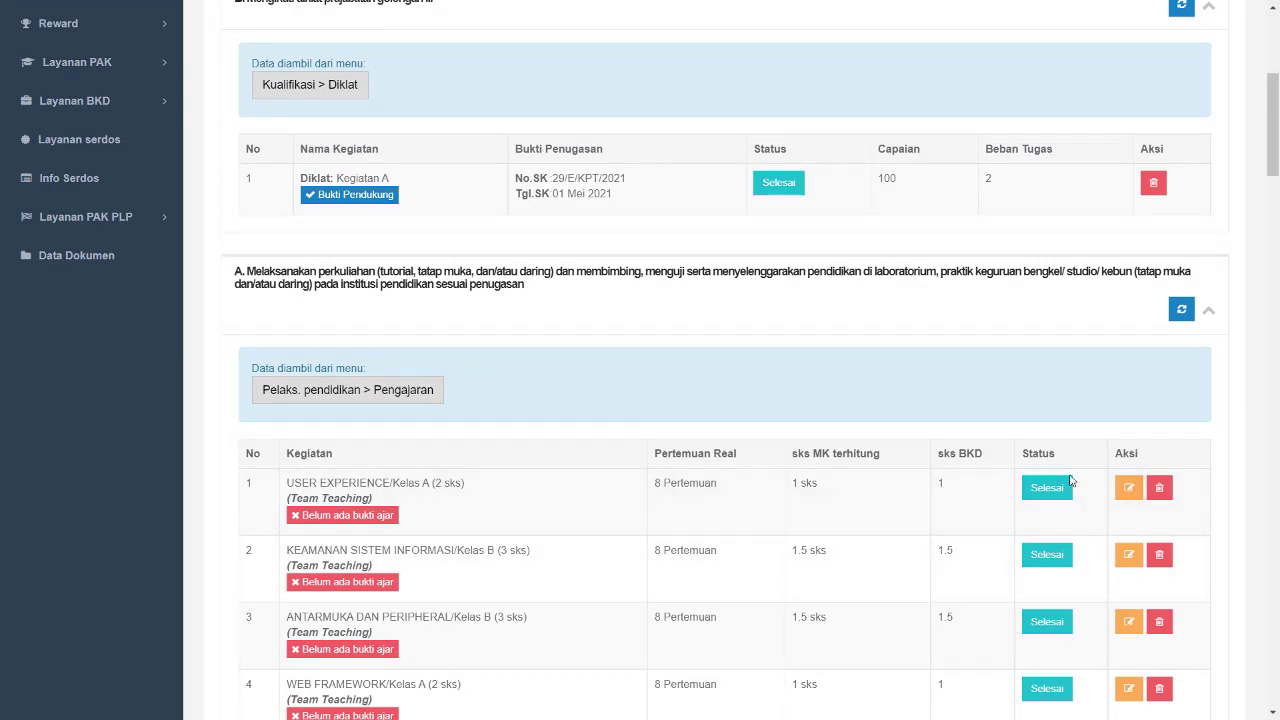
scroll(1070, 485, down, 2)
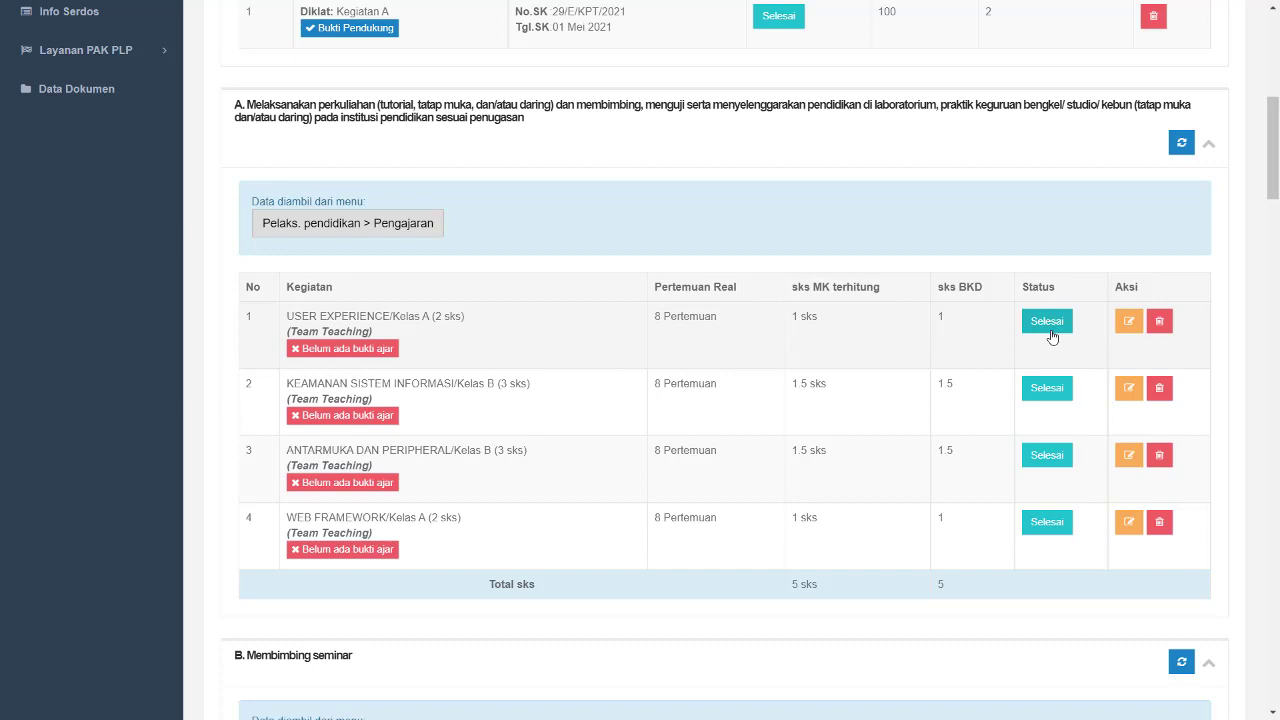
click(1050, 330)
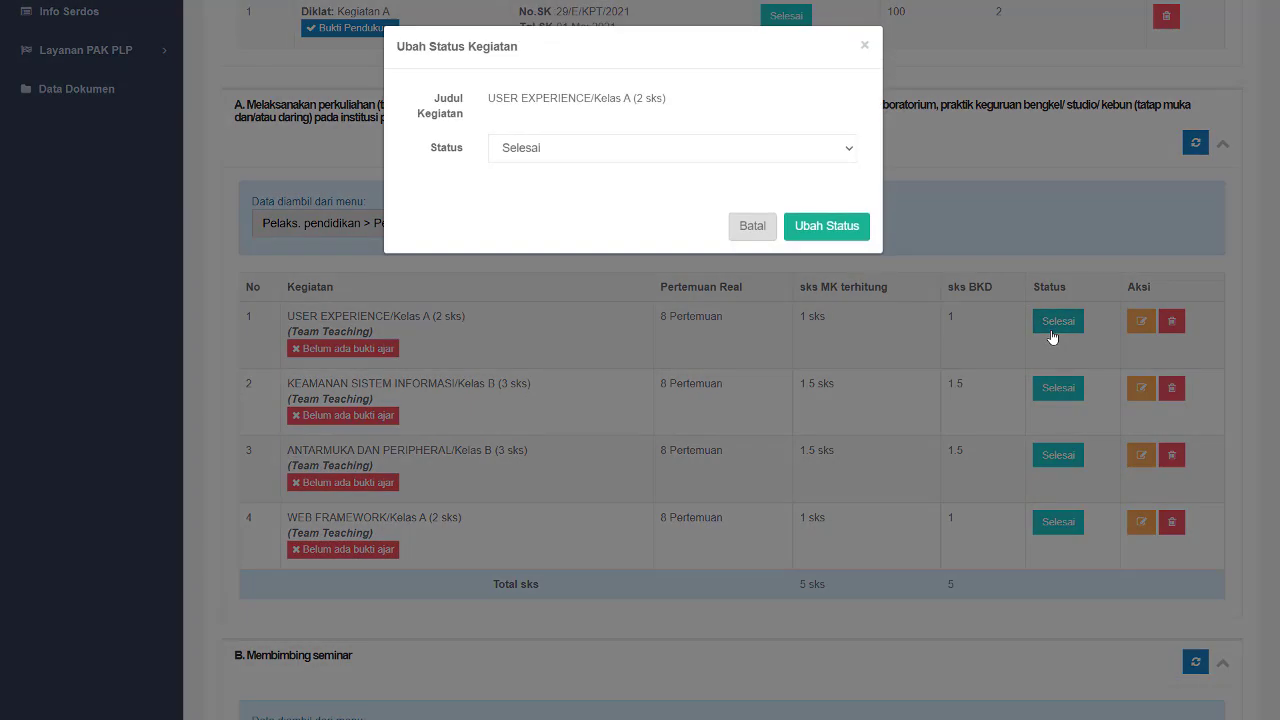
click(603, 160)
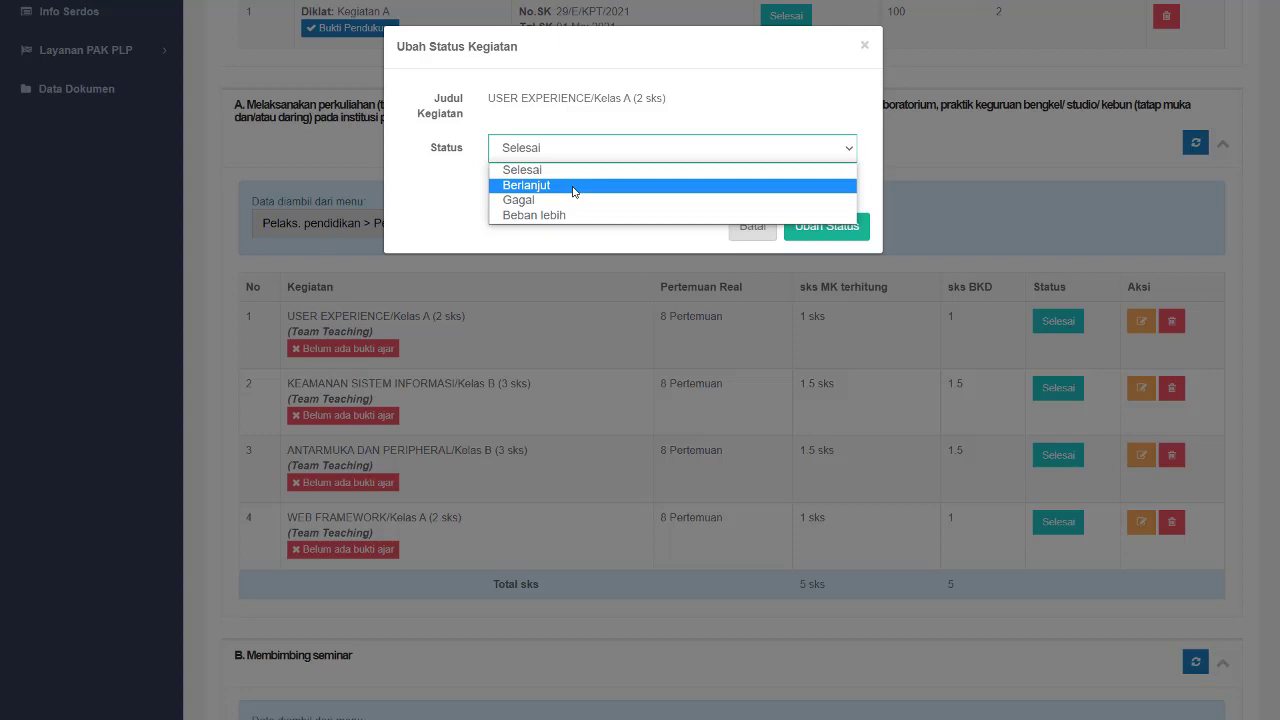
click(575, 236)
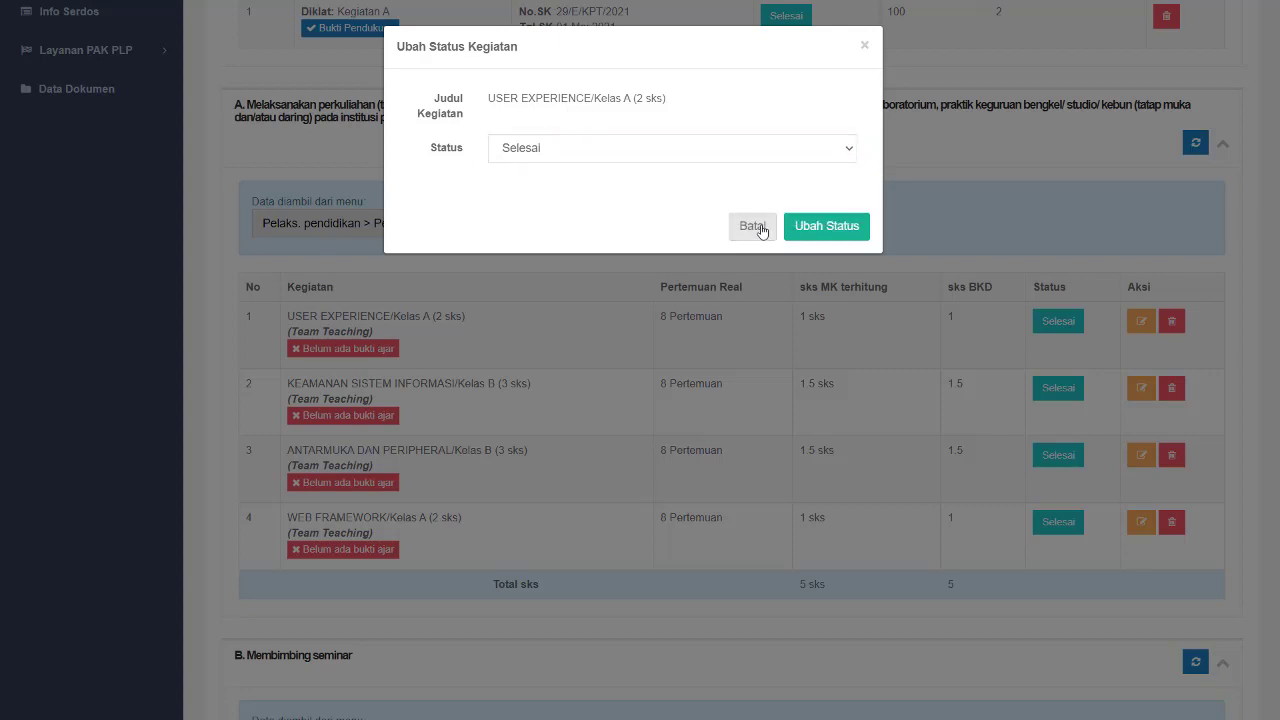
click(718, 146)
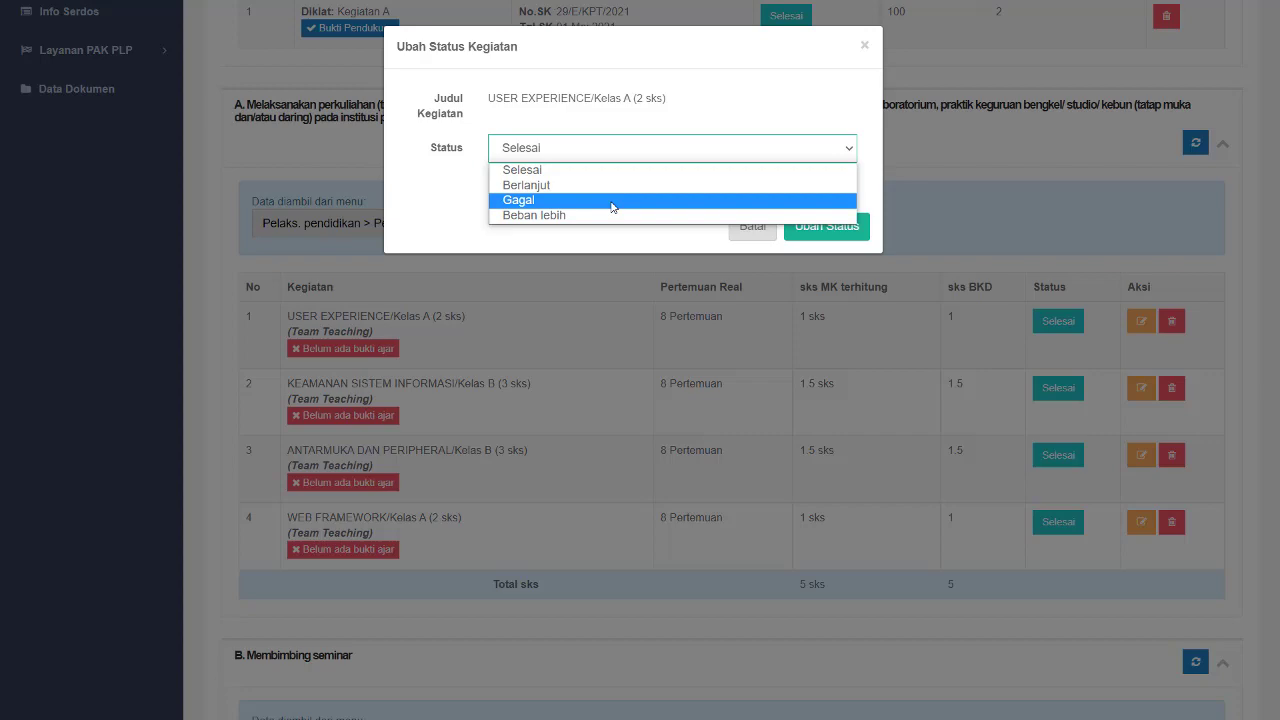
click(690, 246)
click(748, 232)
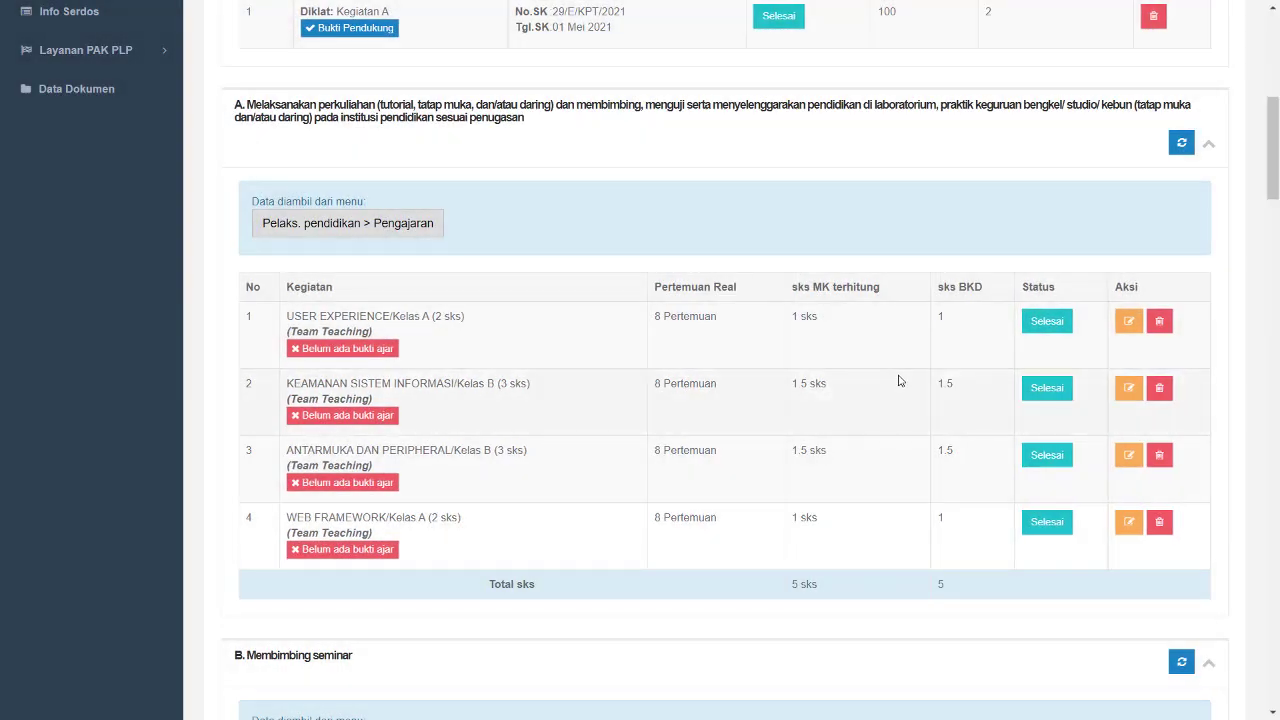
- Open the USER EXPERIENCE proof-of-teaching upload page and select the file 15-kompetensi-model-spencer-4-728.jpg
scroll(898, 381, down, 5)
scroll(923, 406, up, 3)
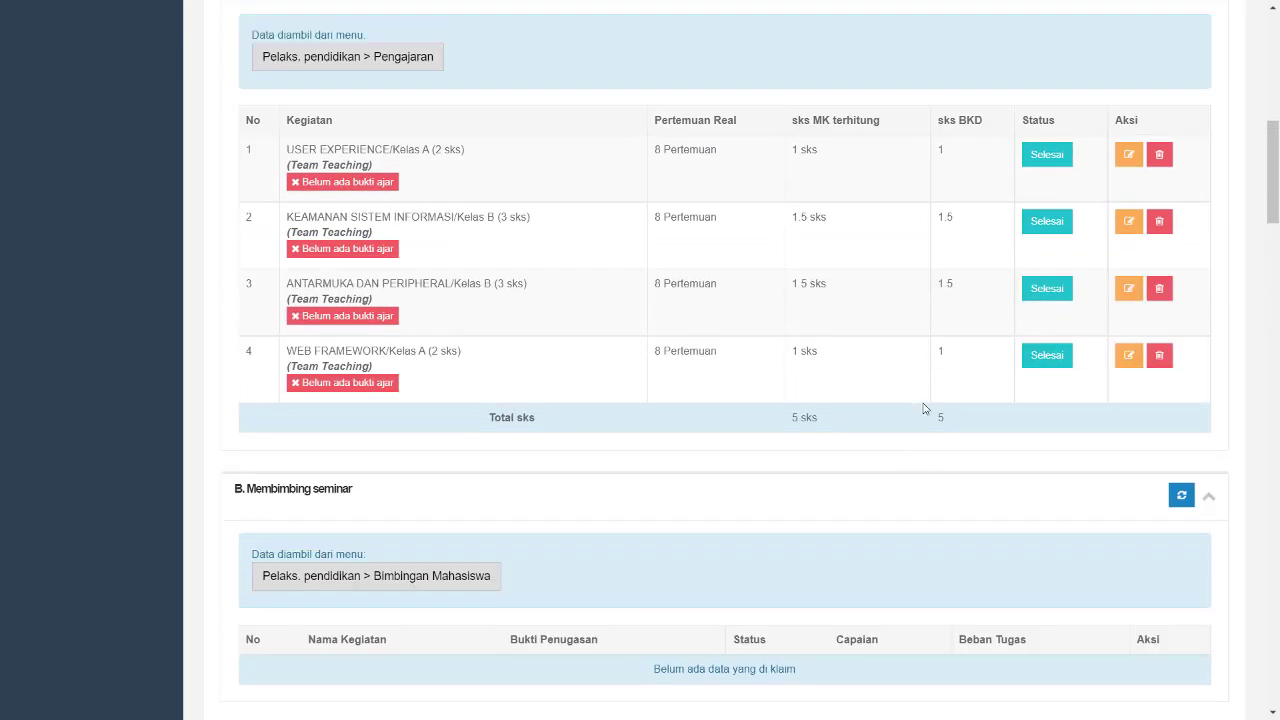
scroll(420, 278, up, 2)
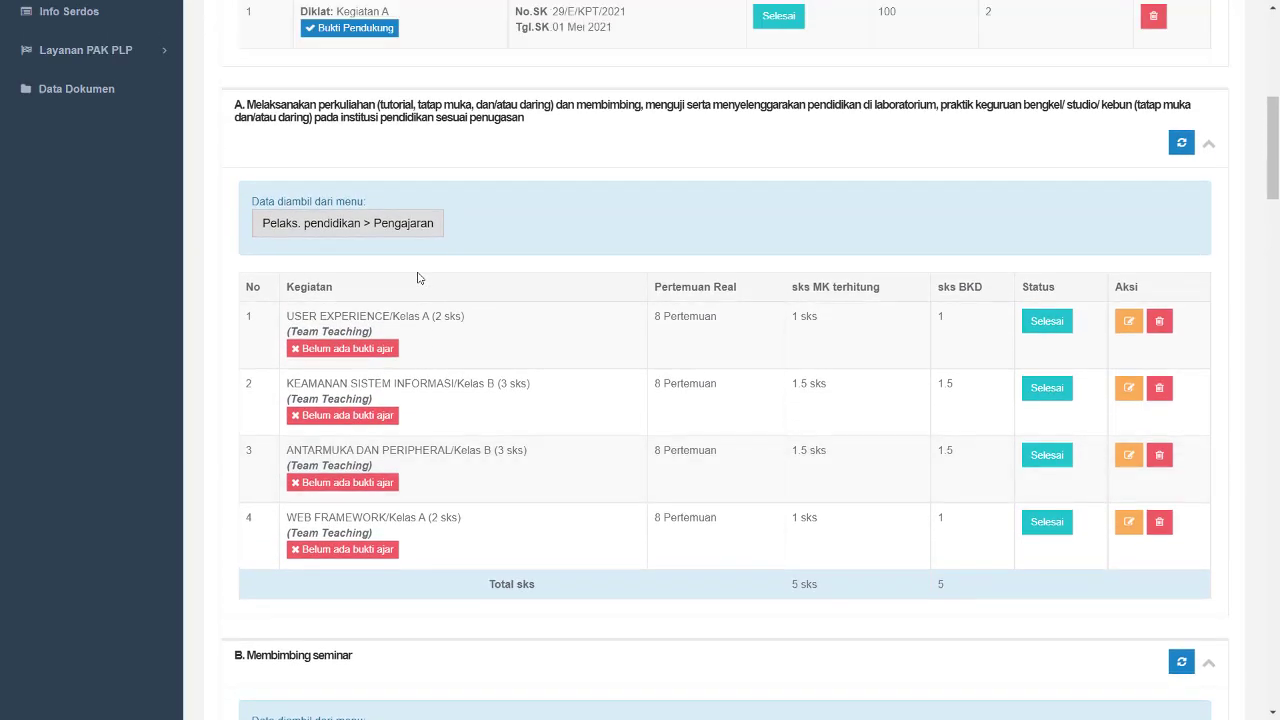
scroll(420, 278, up, 1)
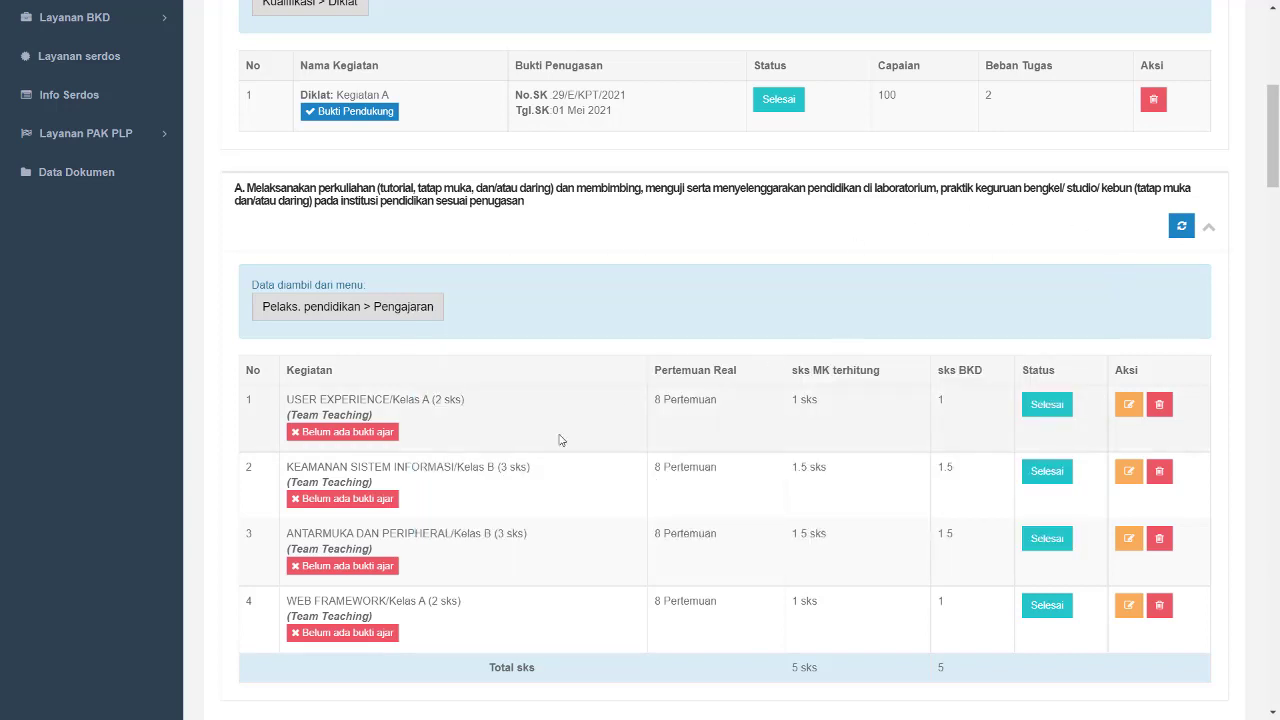
scroll(560, 438, down, 2)
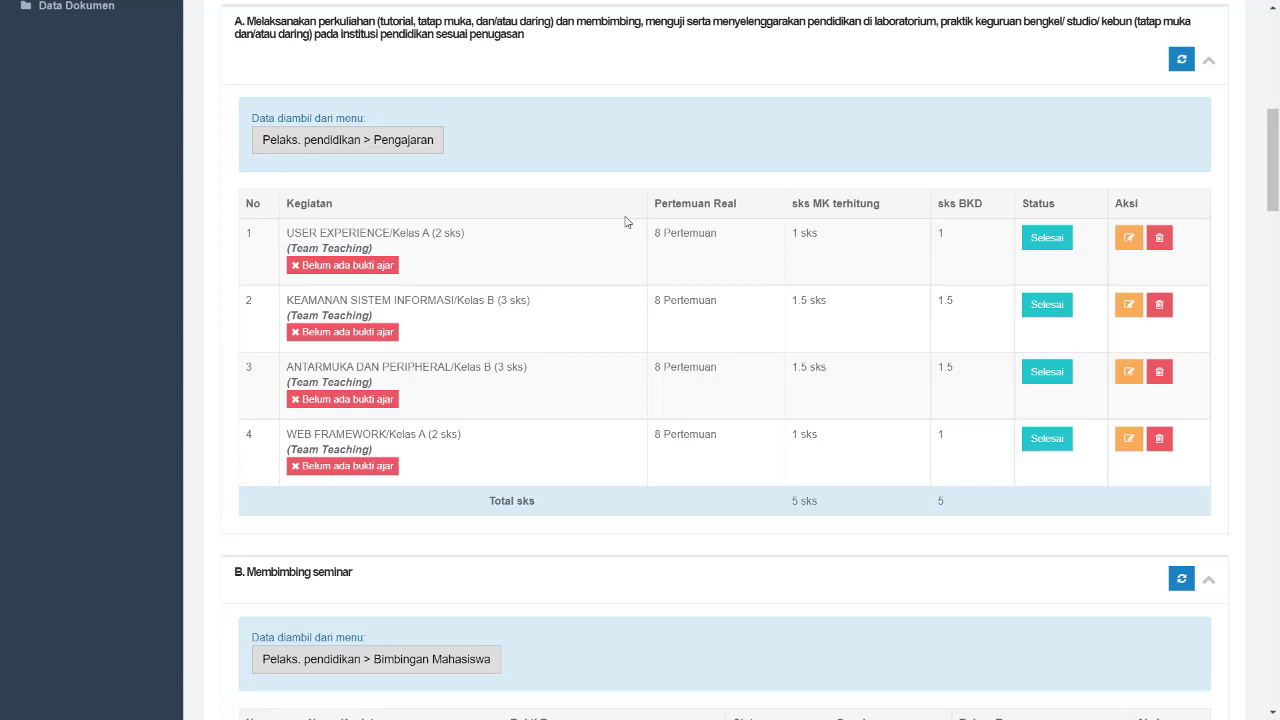
click(352, 274)
scroll(372, 330, down, 3)
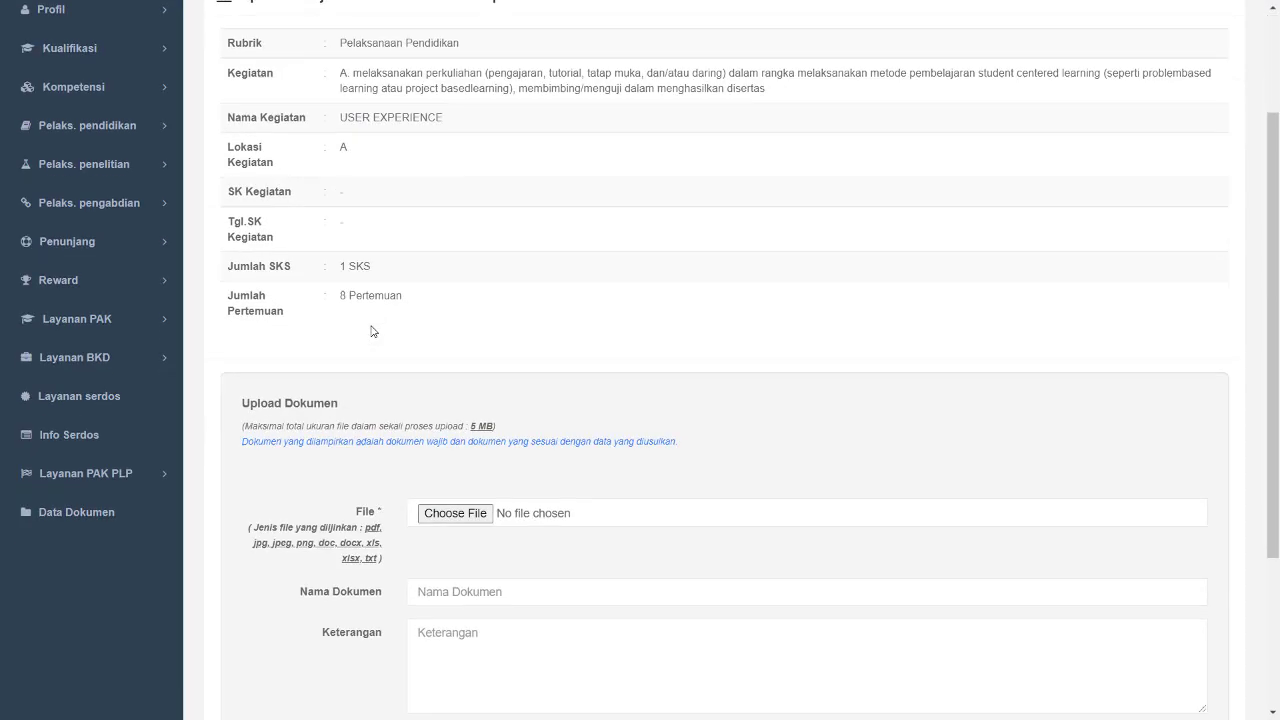
scroll(372, 330, down, 3)
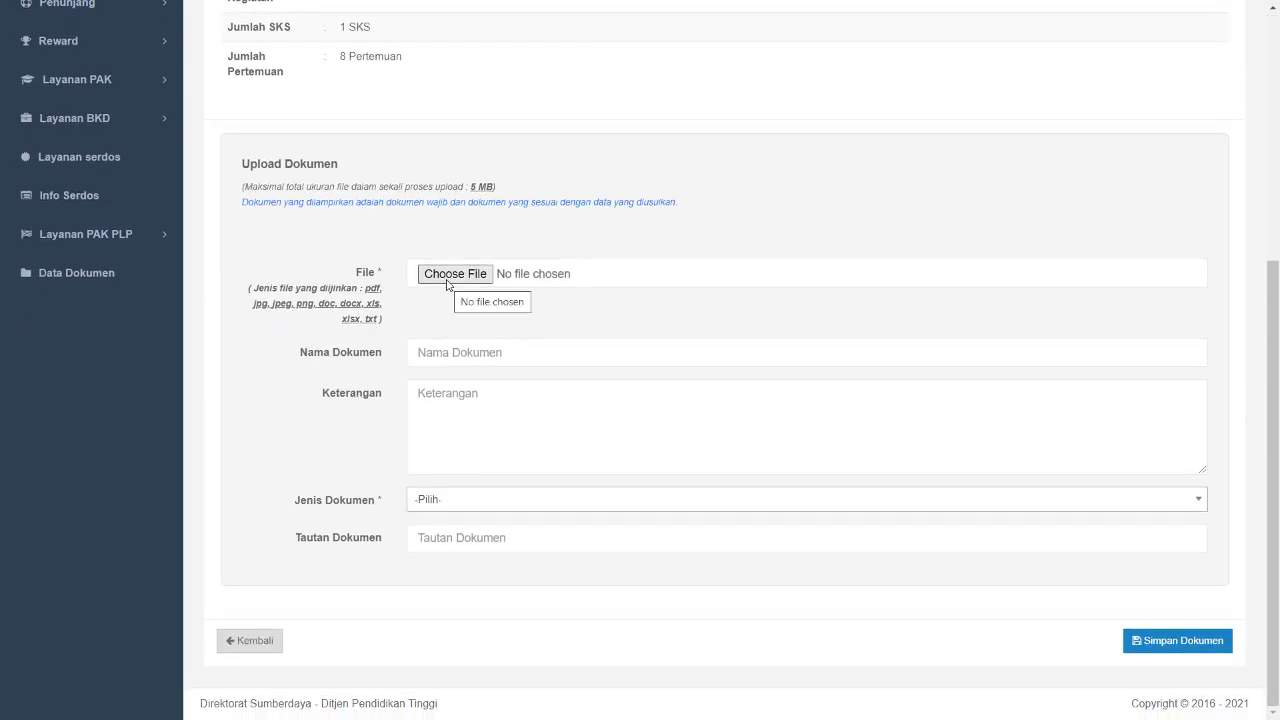
click(447, 278)
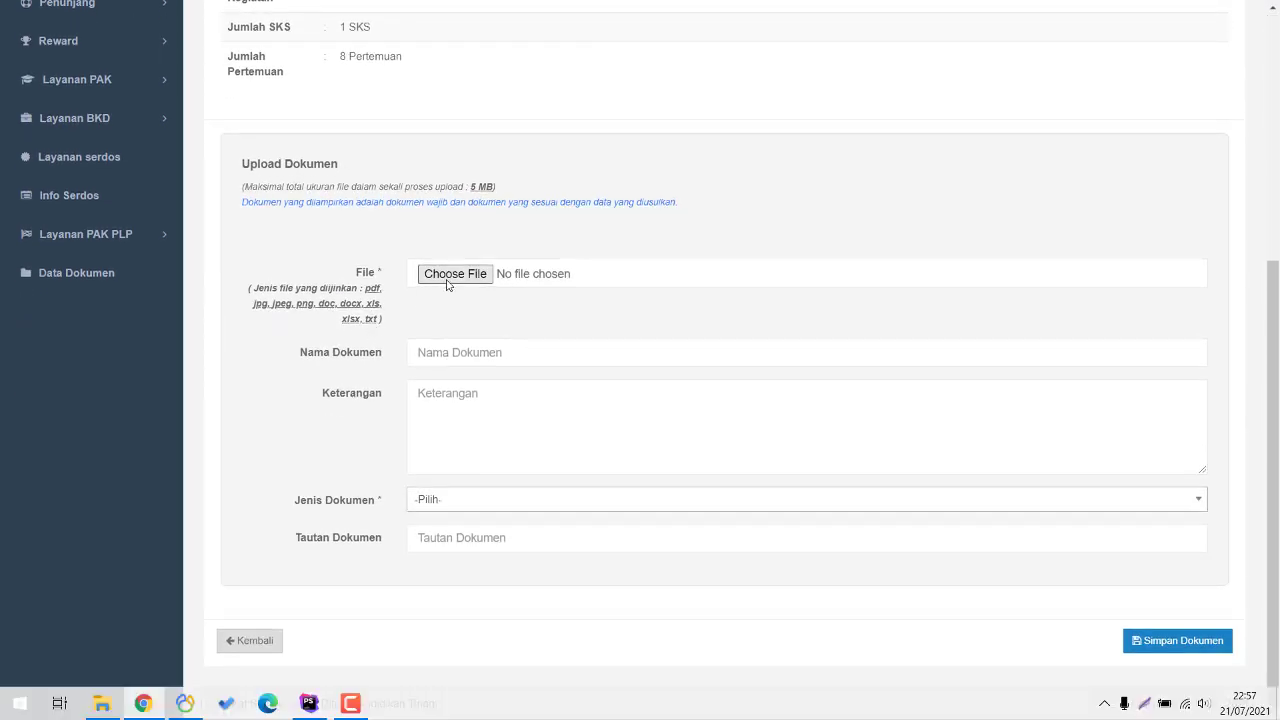
click(765, 205)
double_click(765, 205)
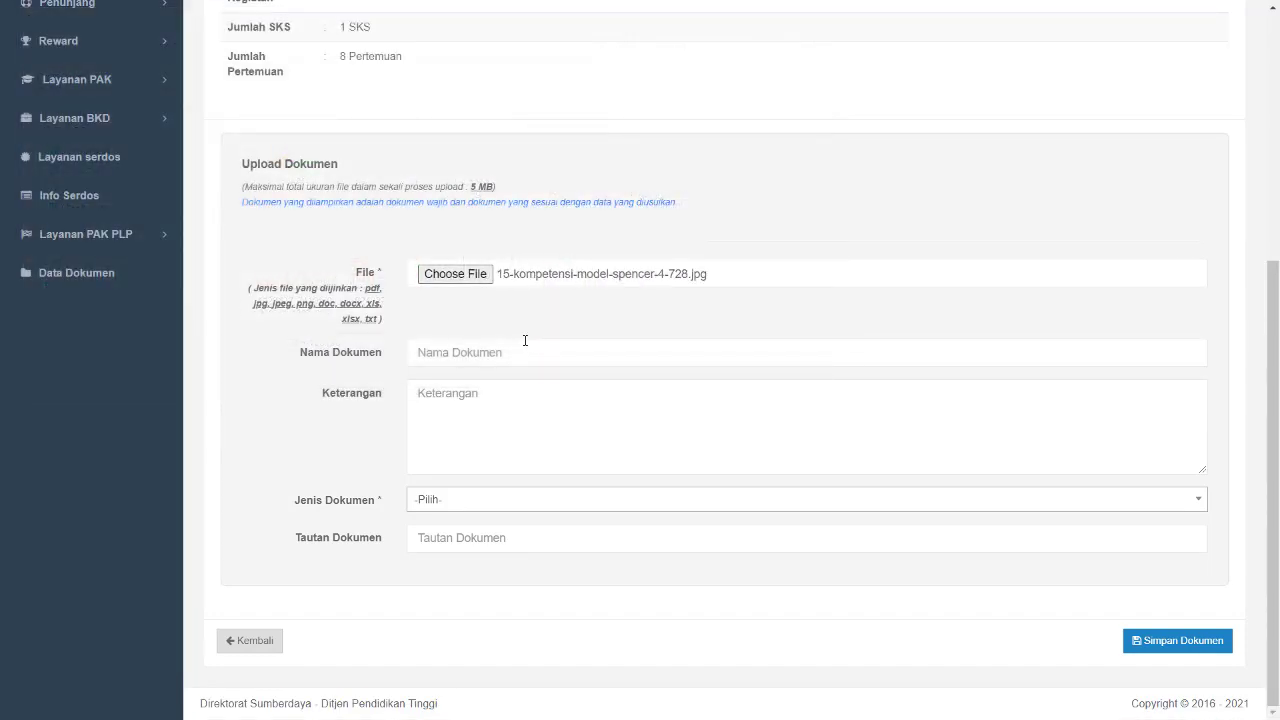
- Name the document Jurnal Perkuliahan, set its type to Lainnya, and save the upload
click(525, 341)
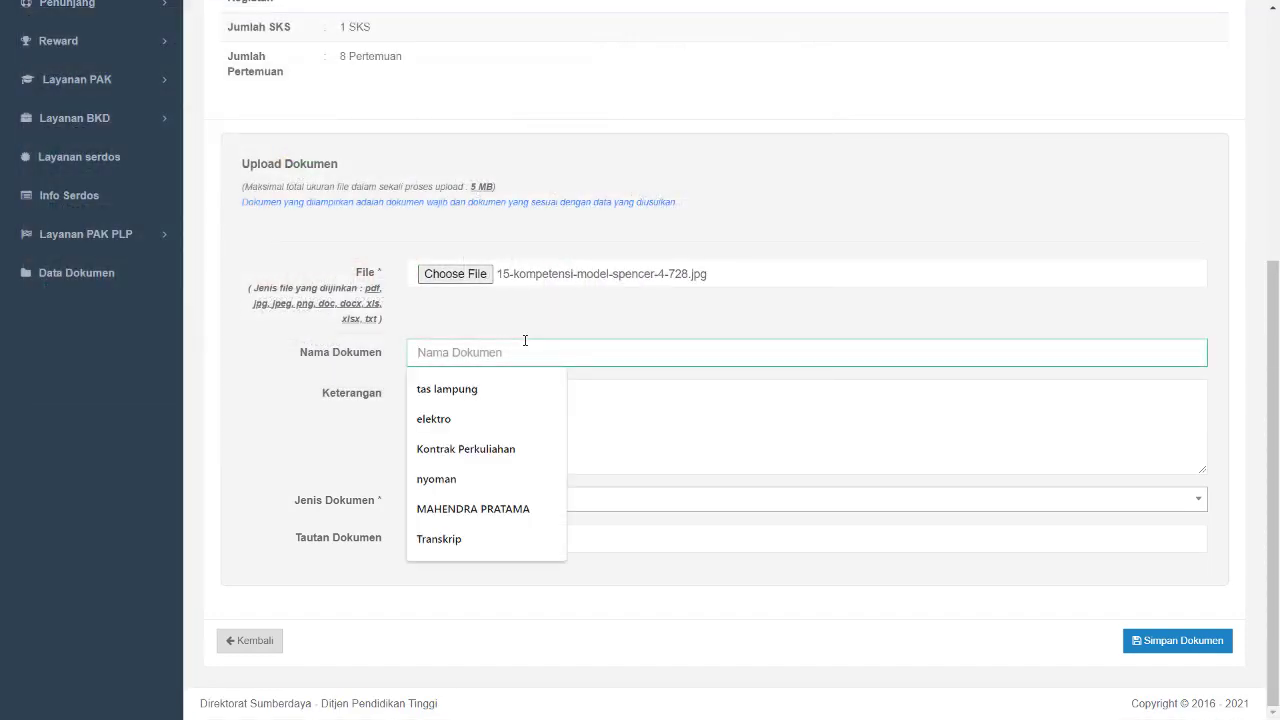
text(Ju)
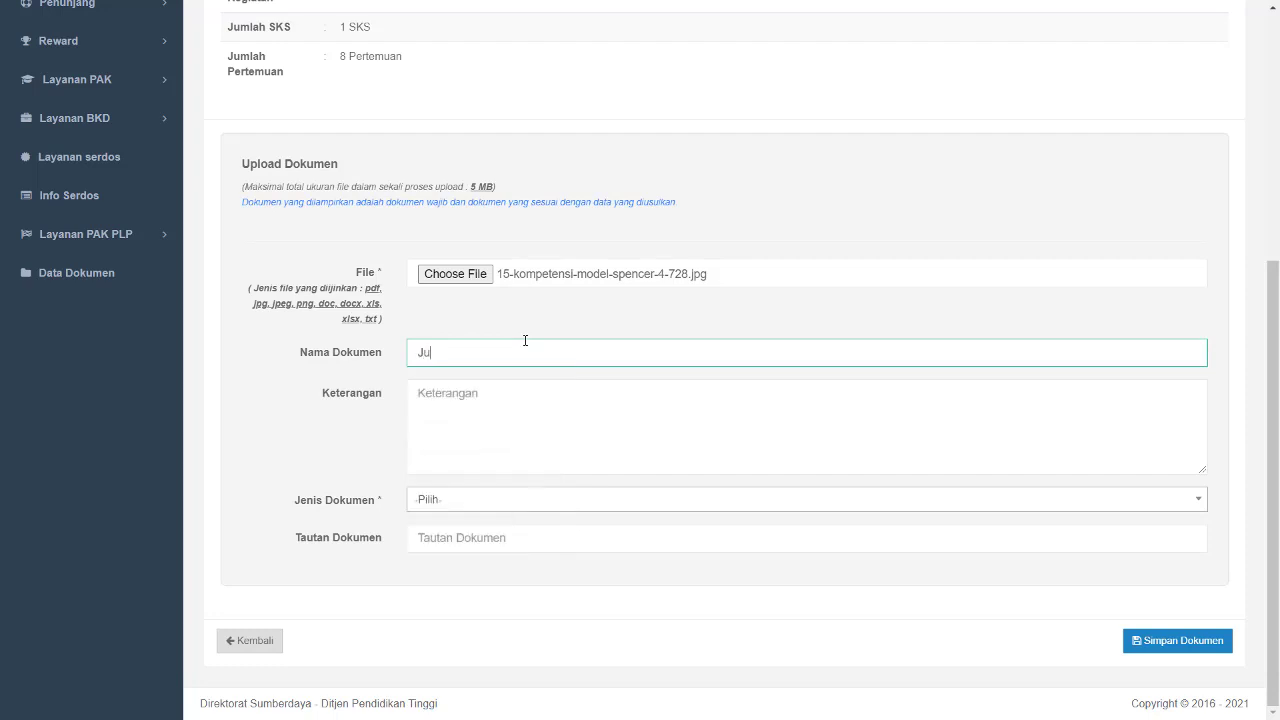
text(rnal Perkuliahan)
click(521, 499)
scroll(517, 623, down, 6)
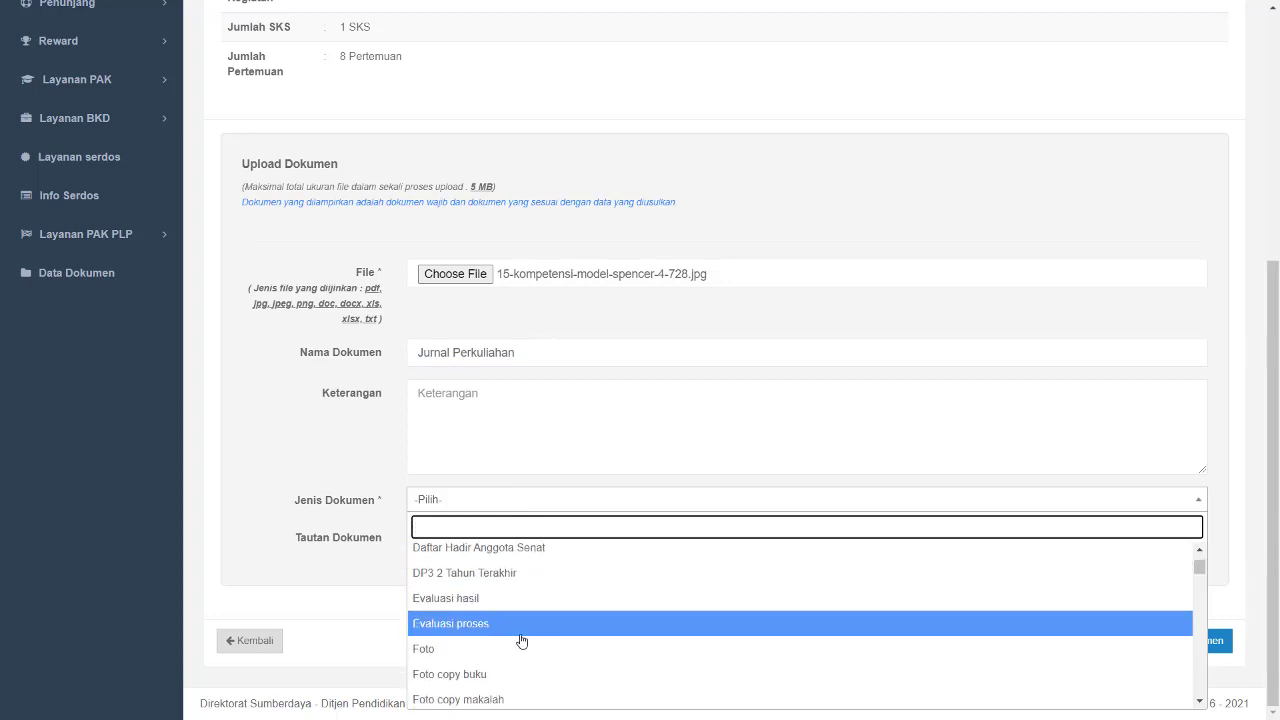
scroll(528, 670, down, 5)
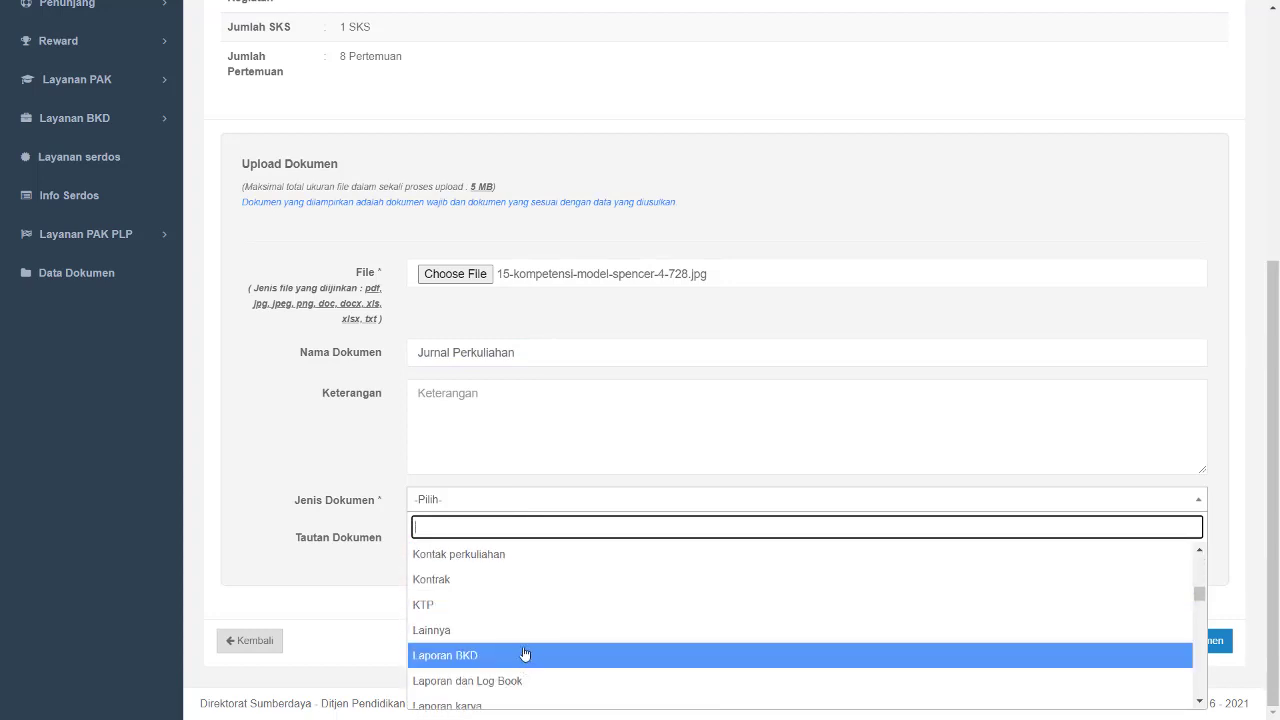
click(521, 645)
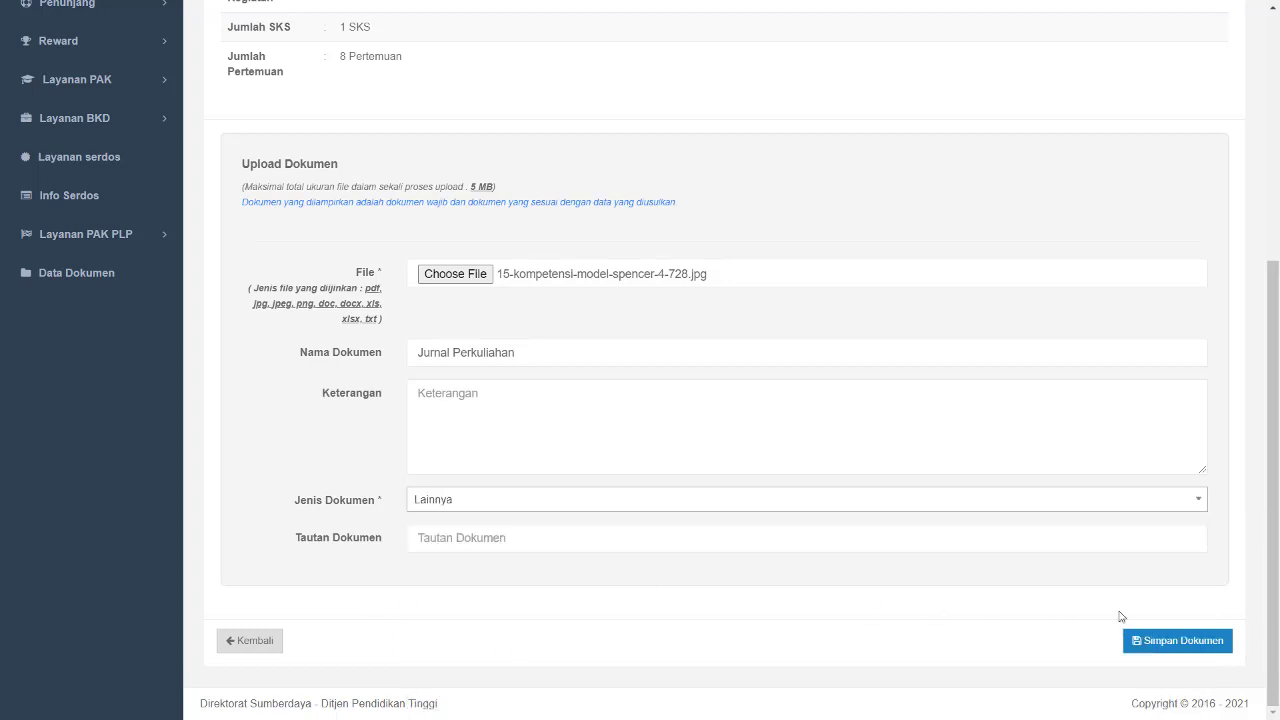
click(1178, 641)
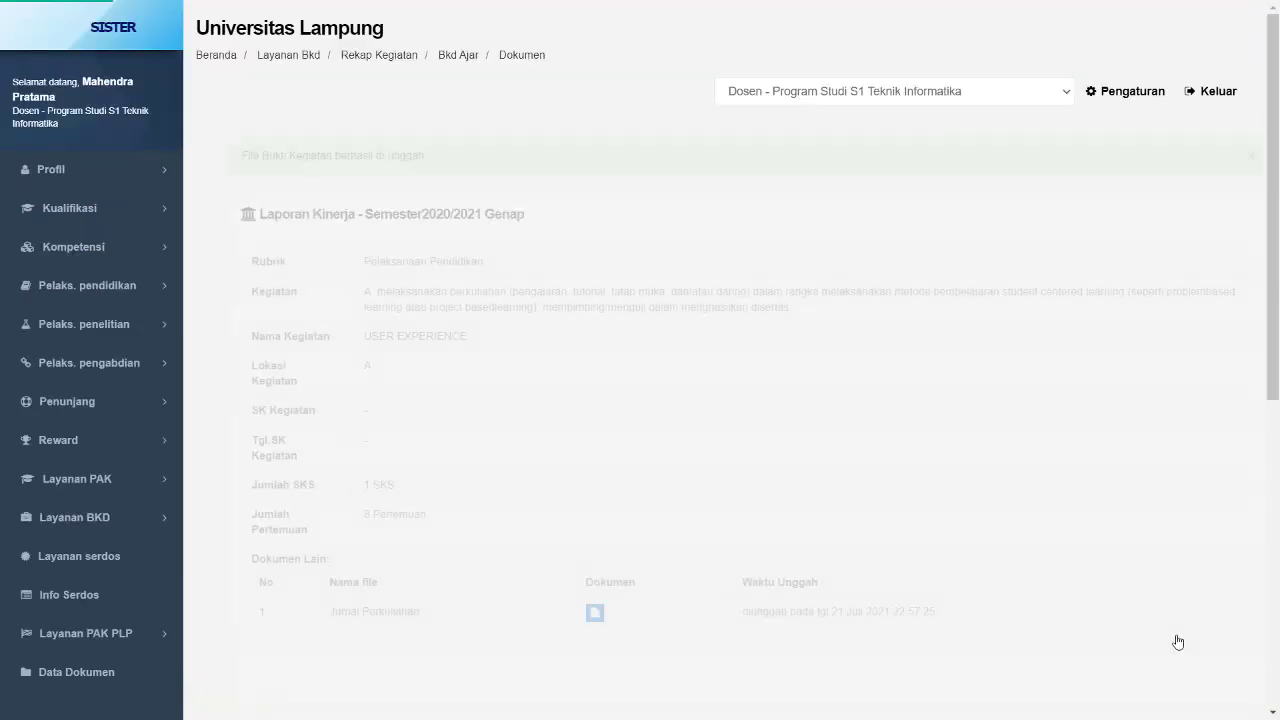
- Attach 15-kompetensi-model-spencer-4-728.jpg again as a second document named Daftar Nilai
scroll(493, 558, down, 3)
scroll(493, 558, down, 2)
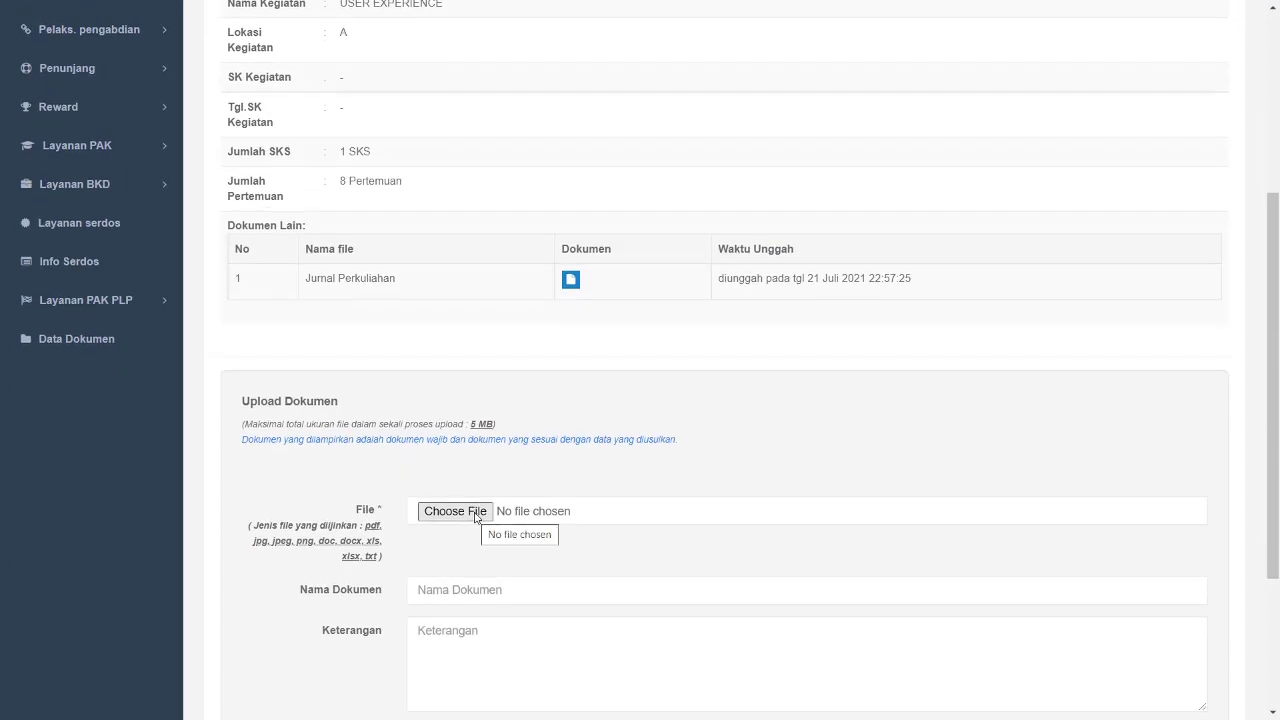
click(476, 513)
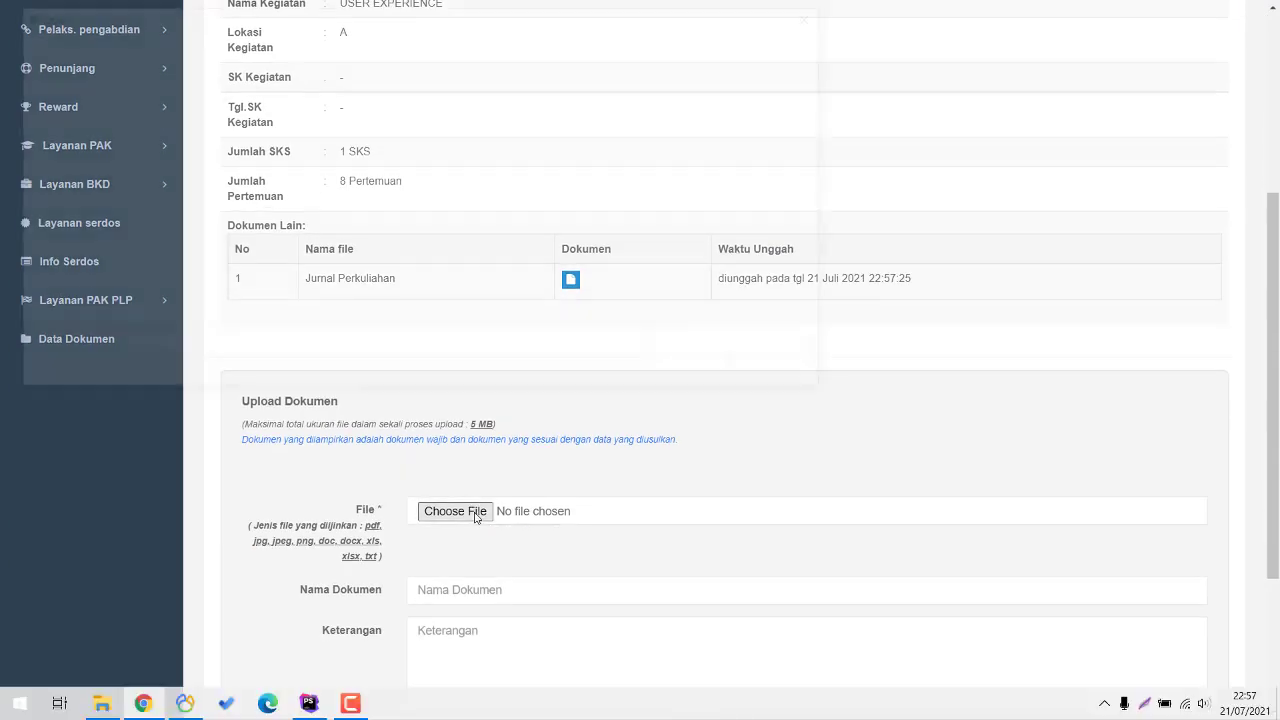
double_click(724, 152)
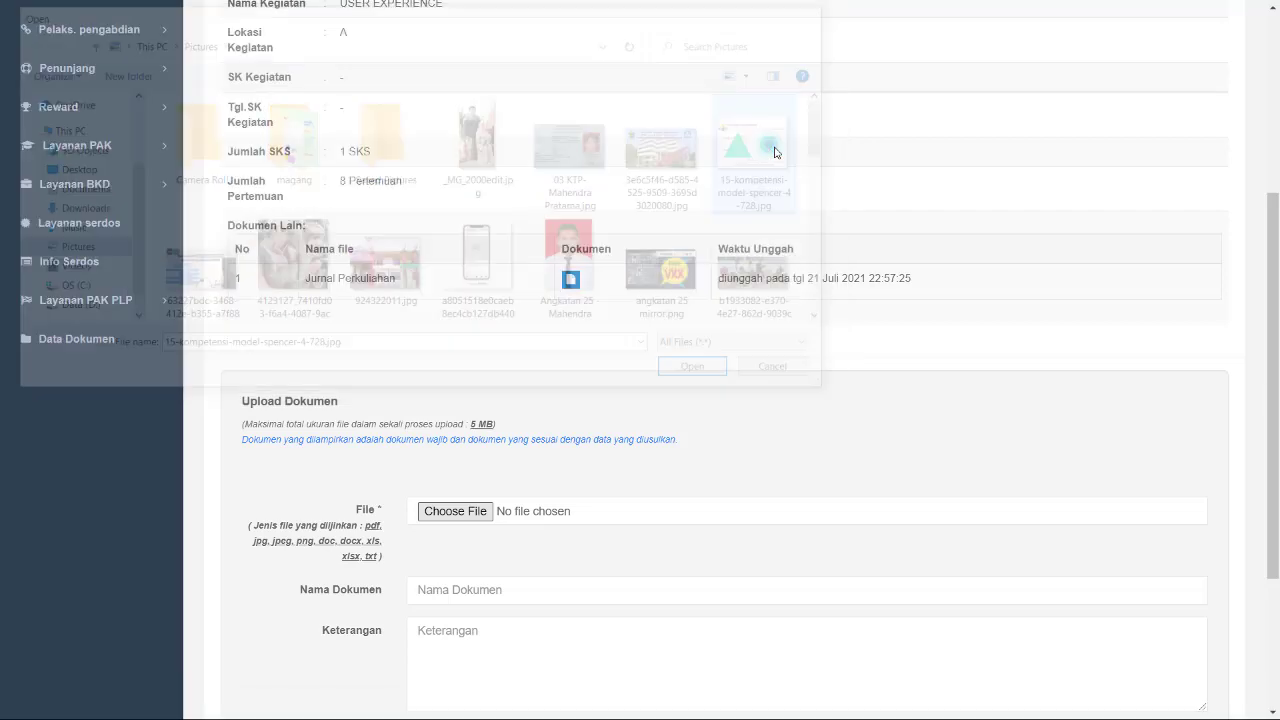
click(508, 589)
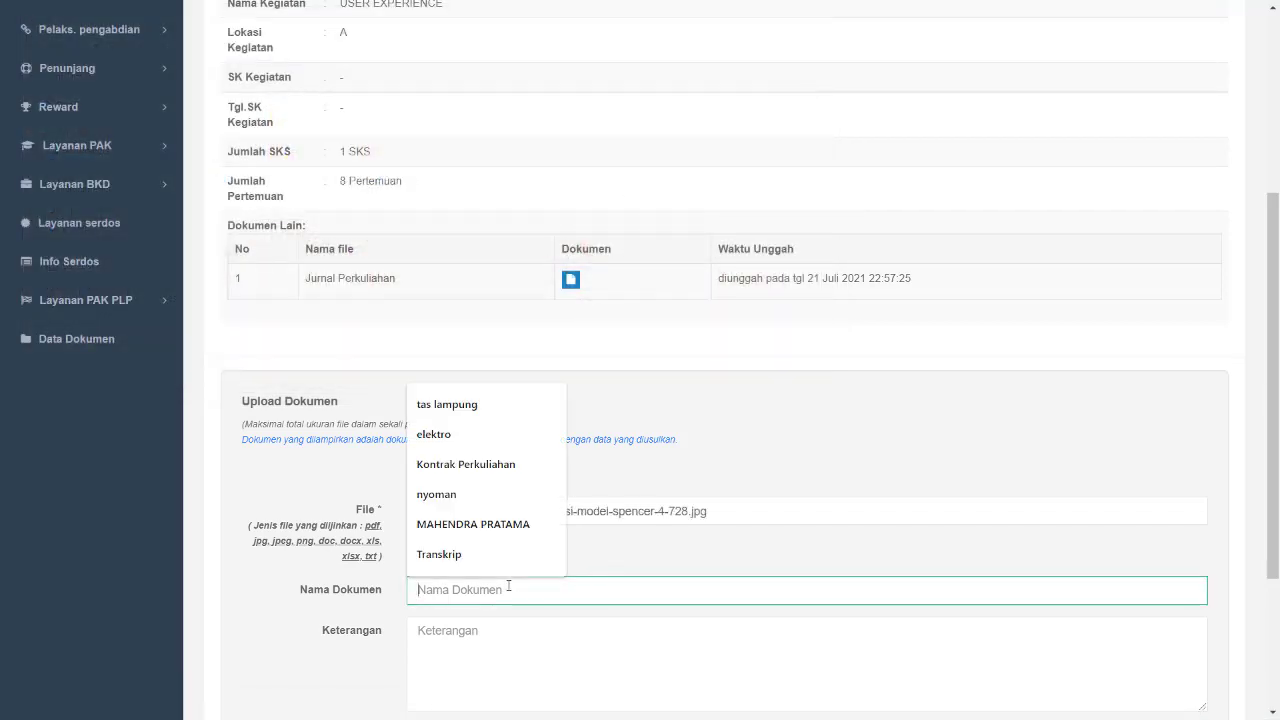
text(Daftar )
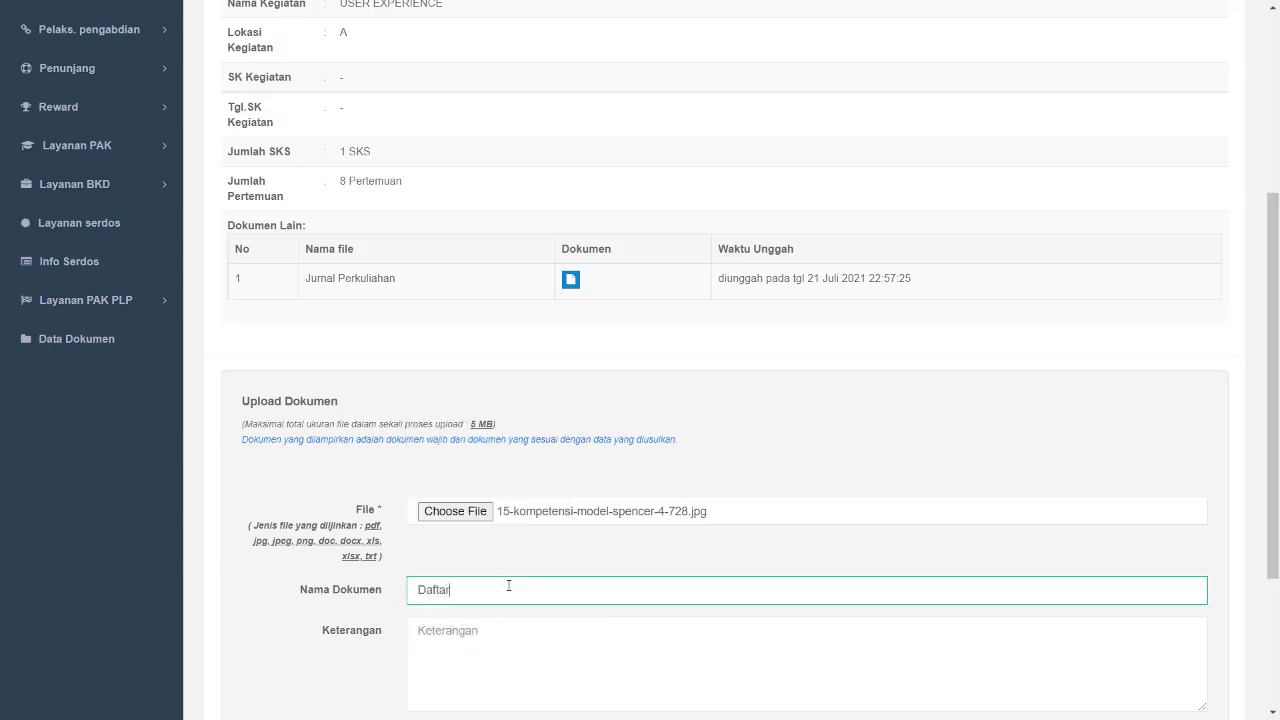
text(Nilai)
- Set the Daftar Nilai document's type to Kontak perkuliahan and save the upload
scroll(508, 586, down, 3)
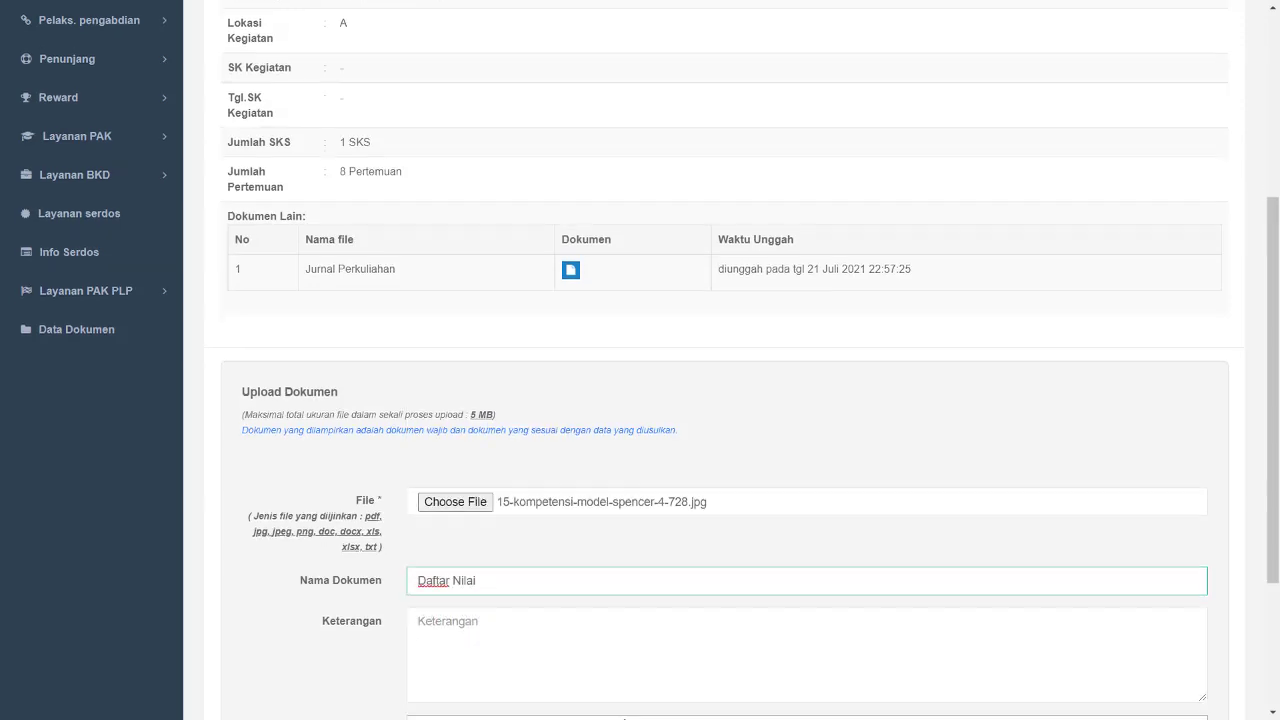
click(503, 500)
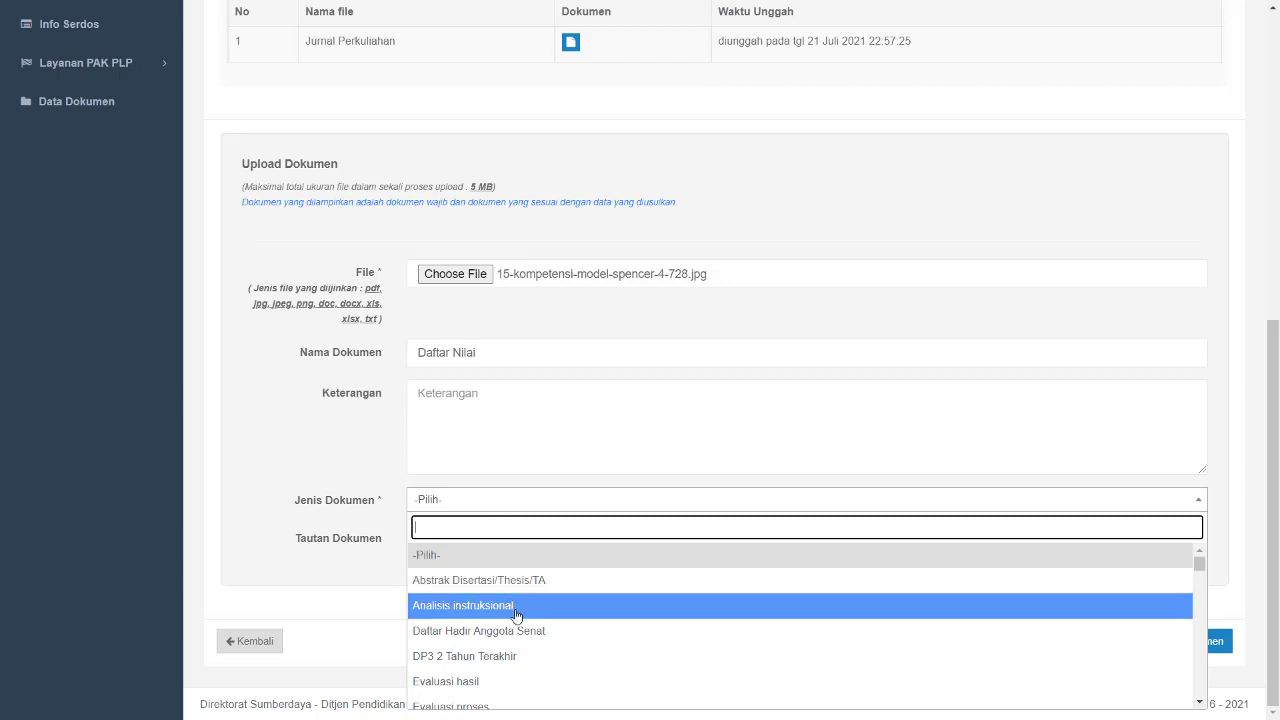
scroll(515, 620, down, 1)
scroll(515, 630, down, 5)
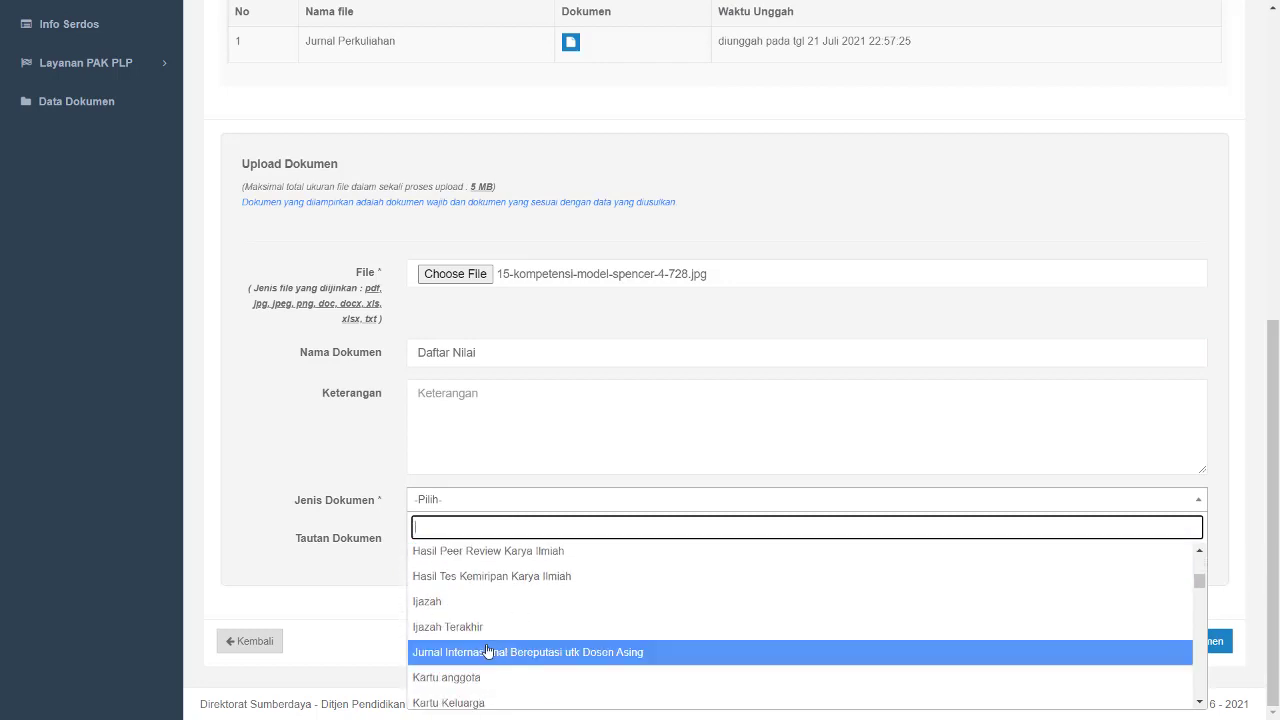
scroll(488, 655, down, 3)
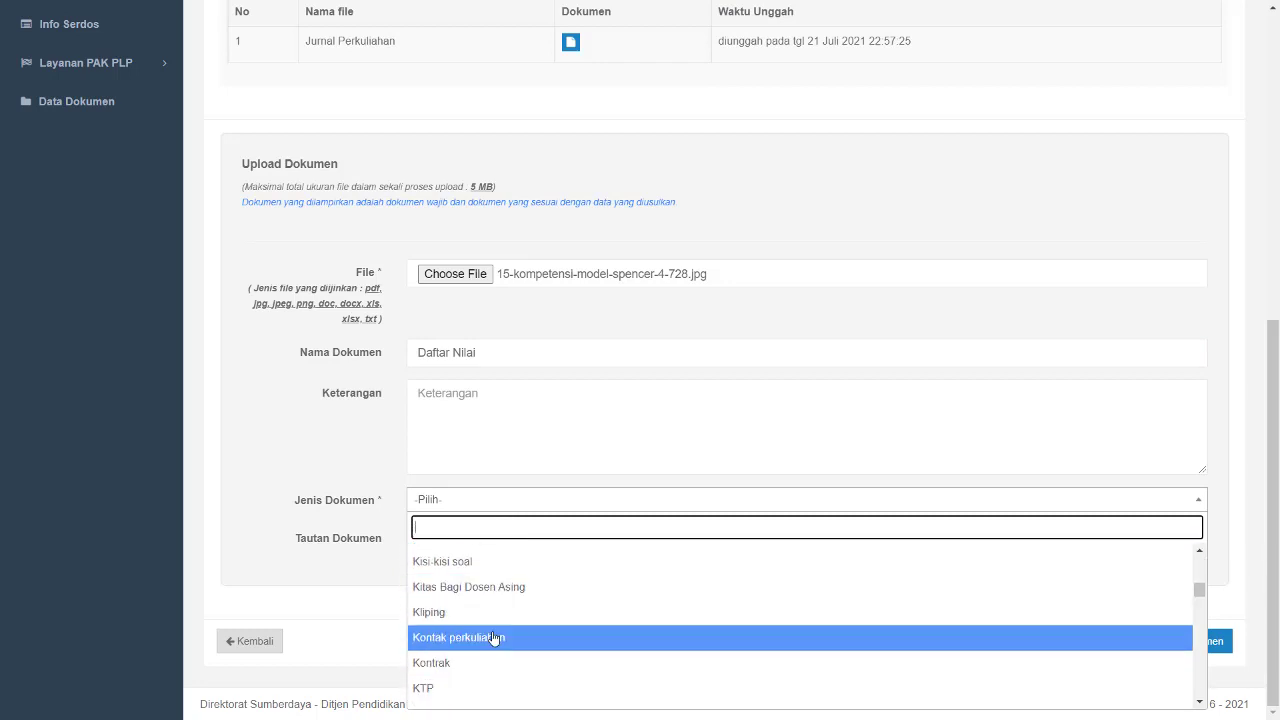
scroll(495, 645, down, 2)
click(486, 634)
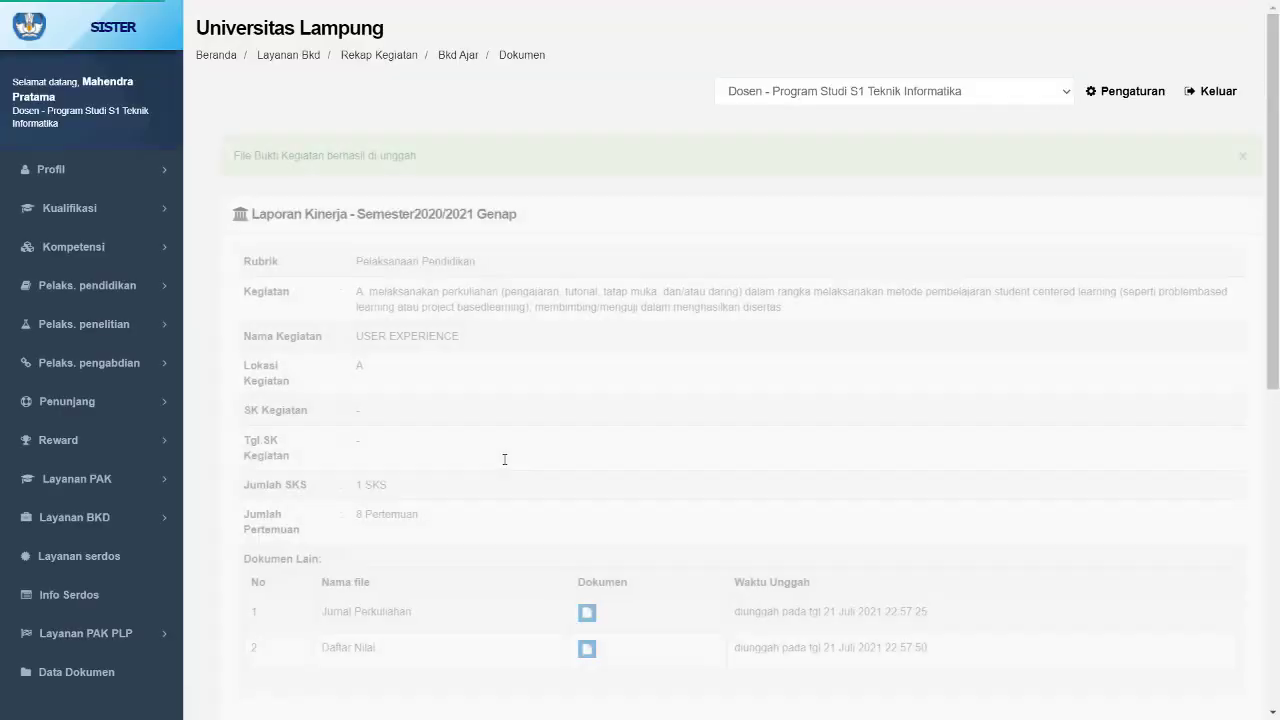
- Return to the BKD report and review the teaching entries and sections under Pelaksanaan Pendidikan
scroll(505, 460, down, 1)
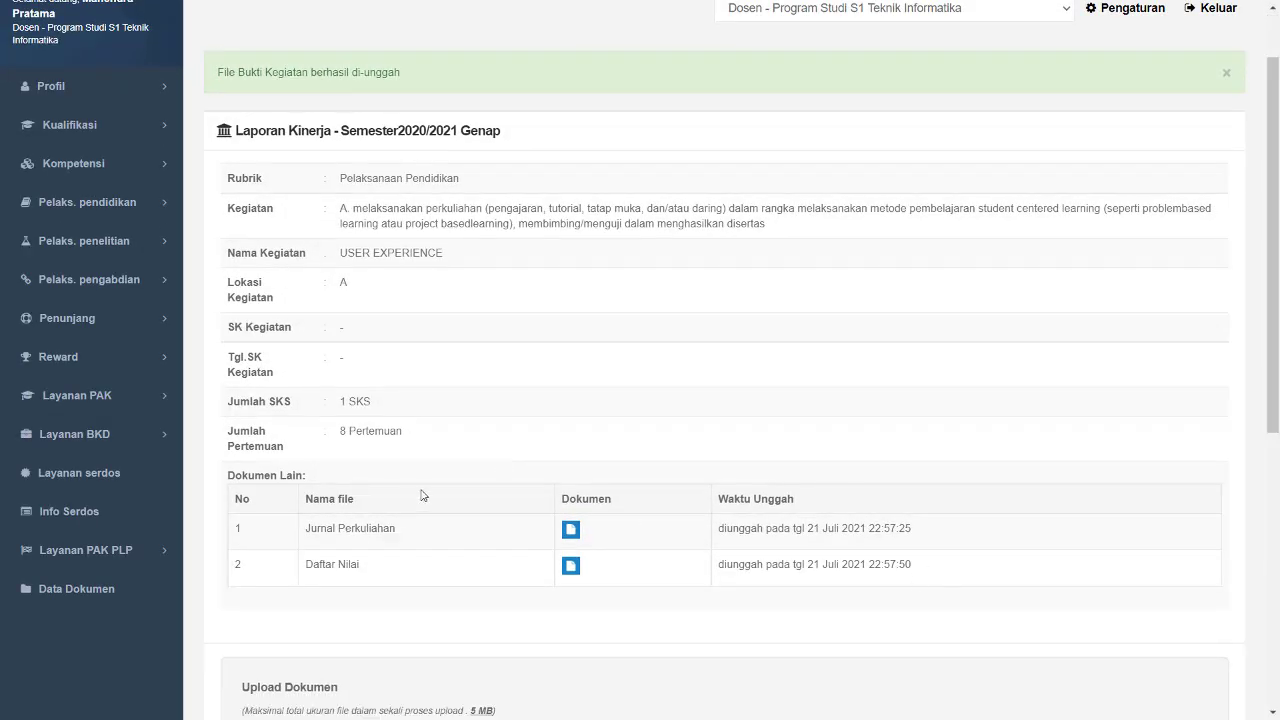
scroll(424, 495, down, 3)
scroll(424, 495, down, 1)
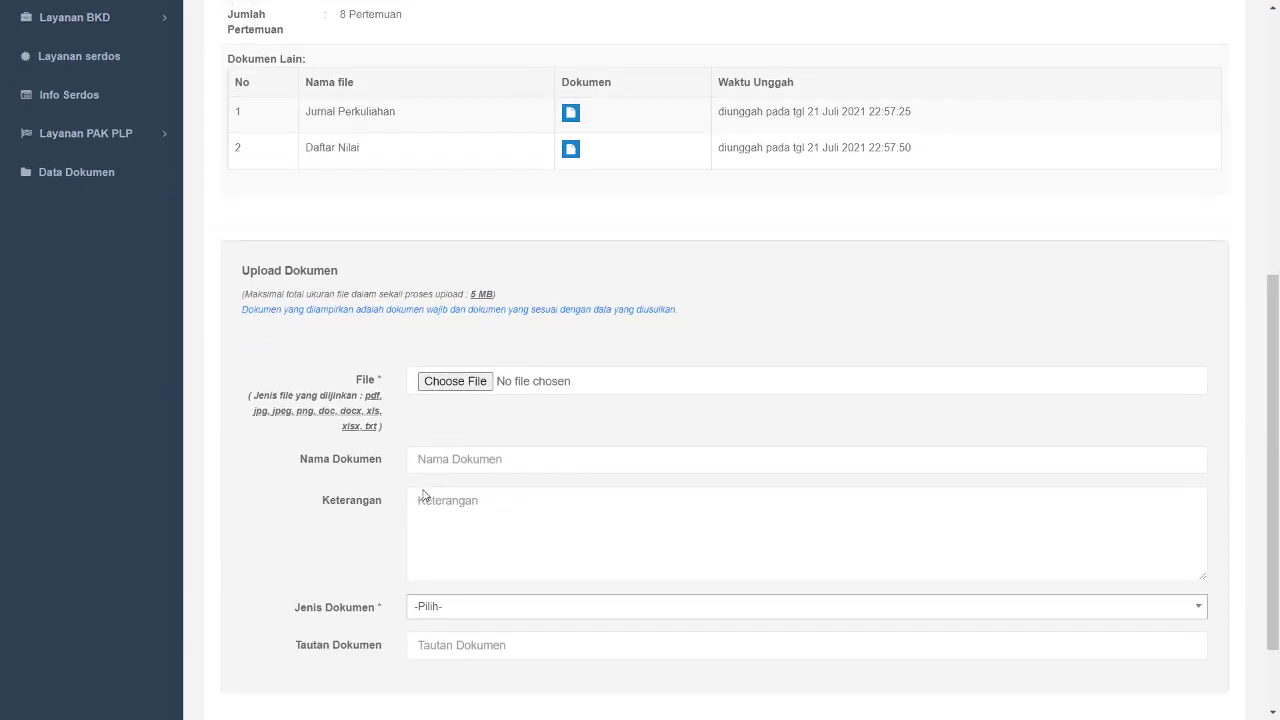
scroll(403, 583, down, 1)
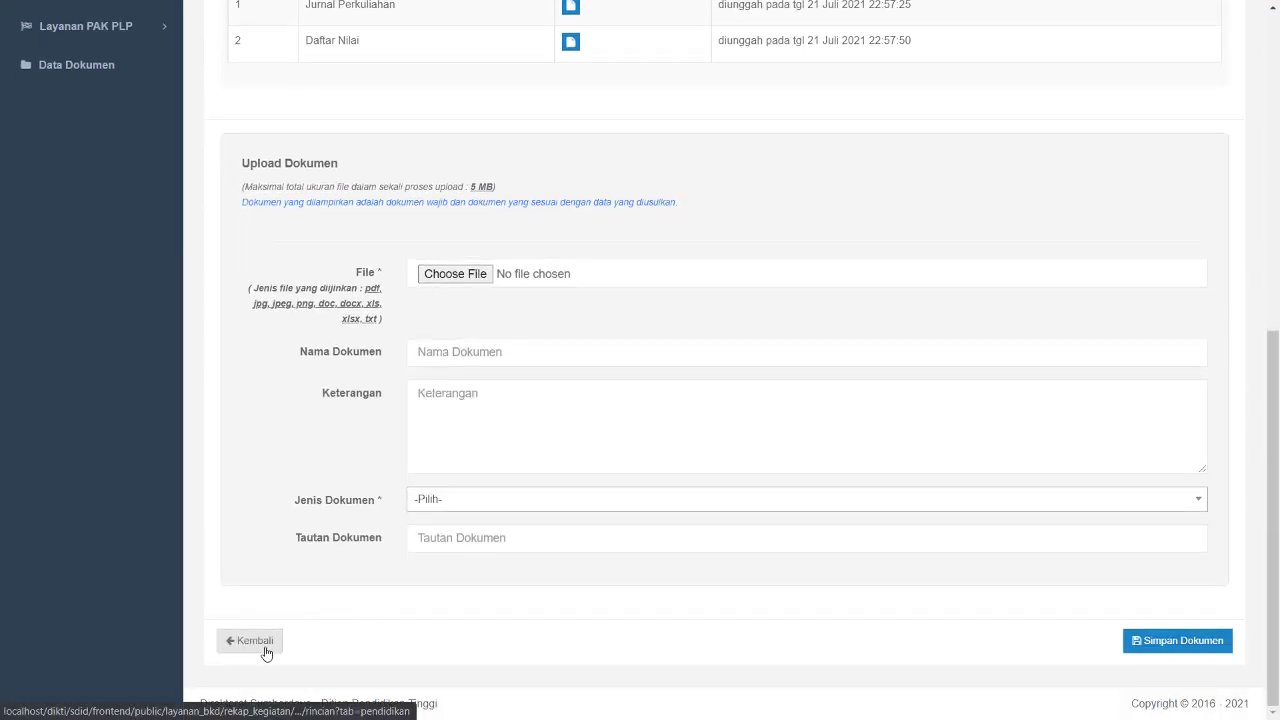
click(249, 641)
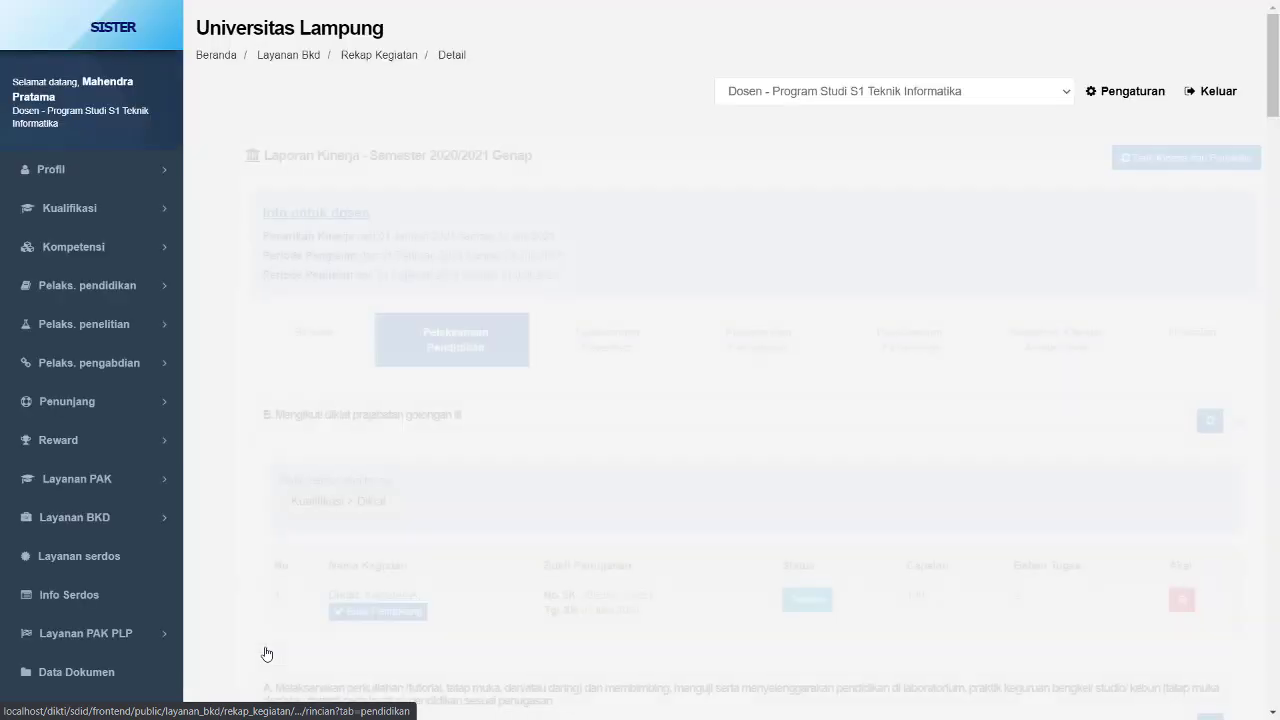
scroll(266, 653, down, 1)
scroll(266, 653, down, 5)
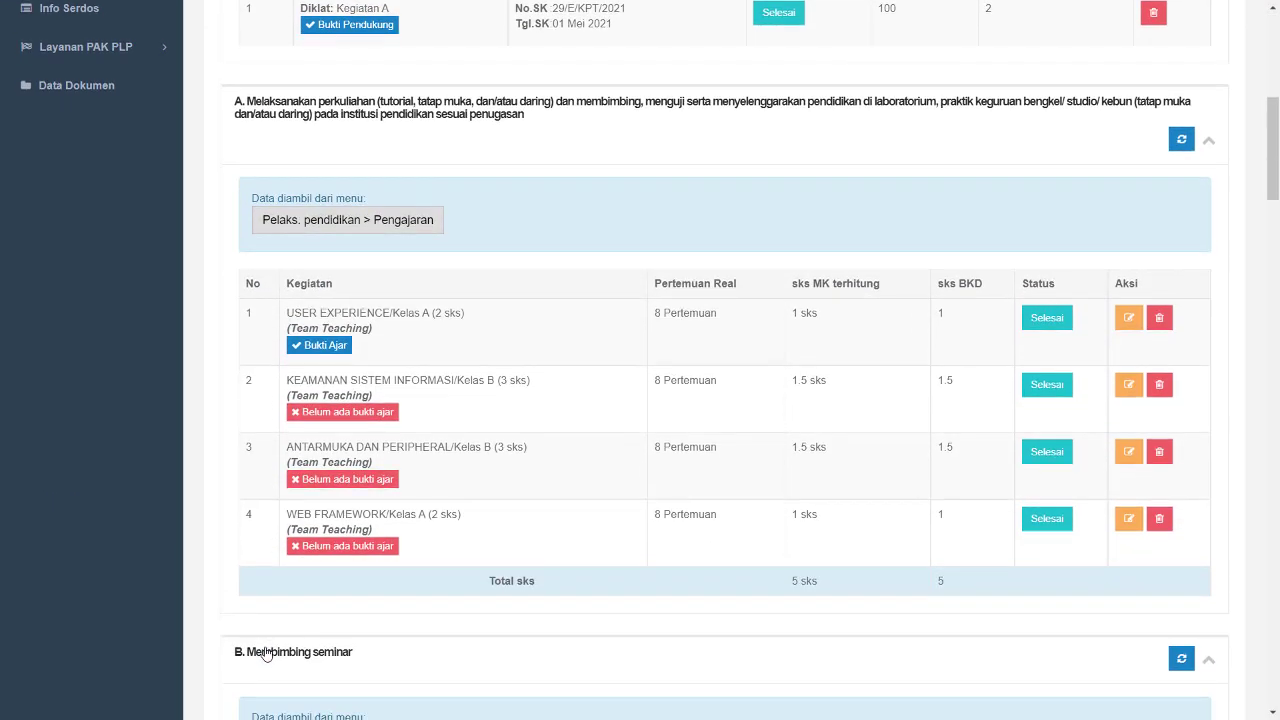
scroll(266, 653, down, 1)
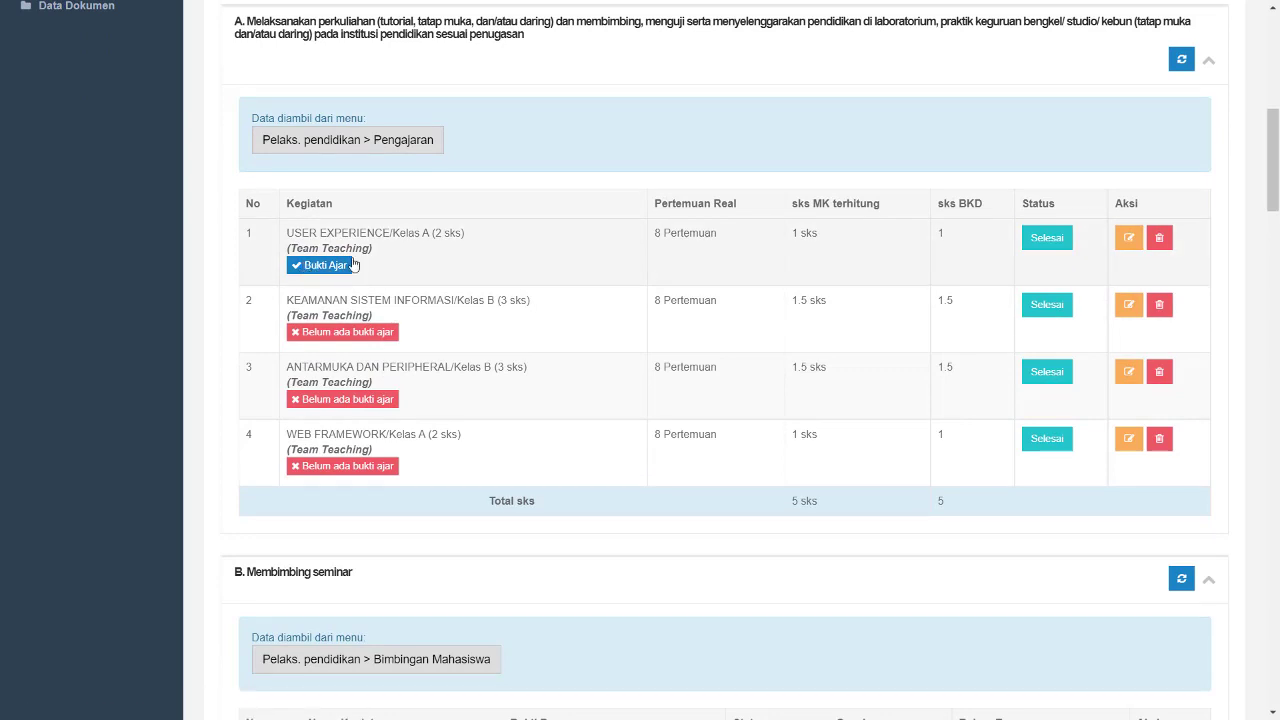
scroll(514, 264, down, 4)
scroll(477, 324, down, 3)
scroll(477, 324, down, 3)
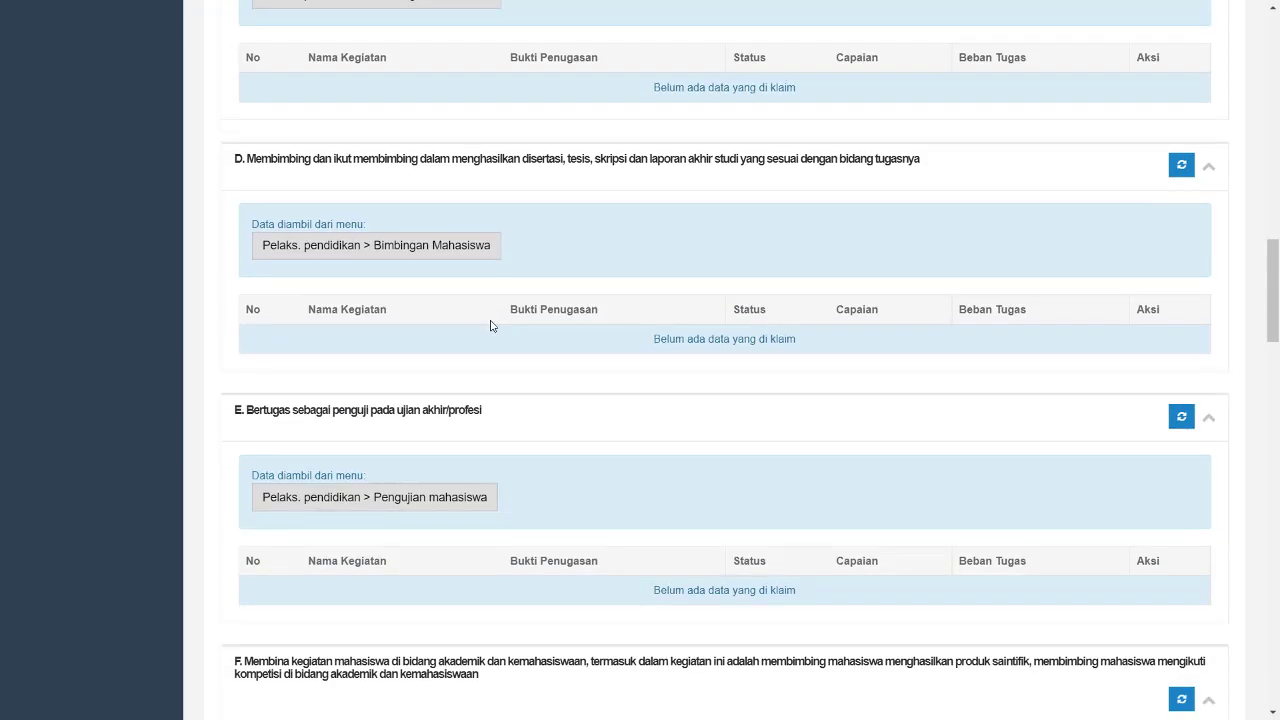
scroll(493, 323, up, 20)
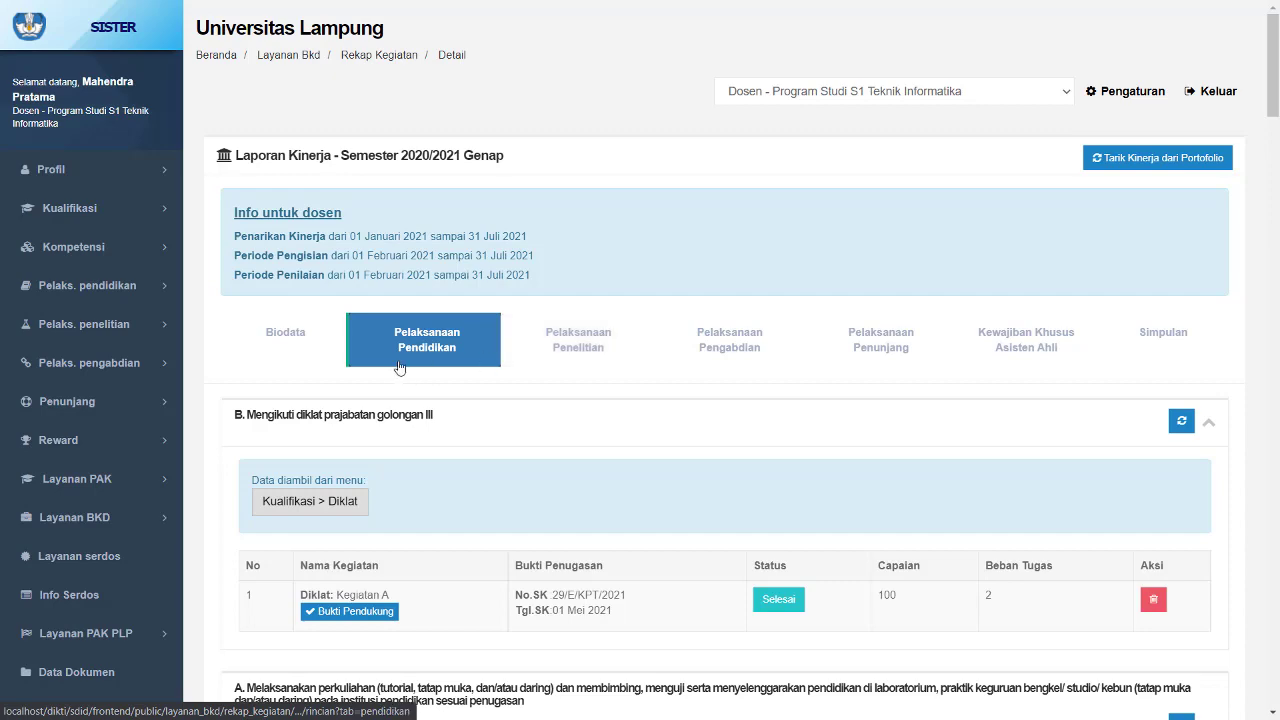
- Browse the Pelaksanaan Pengabdian and Pelaksanaan Penunjang tabs of the report
click(628, 357)
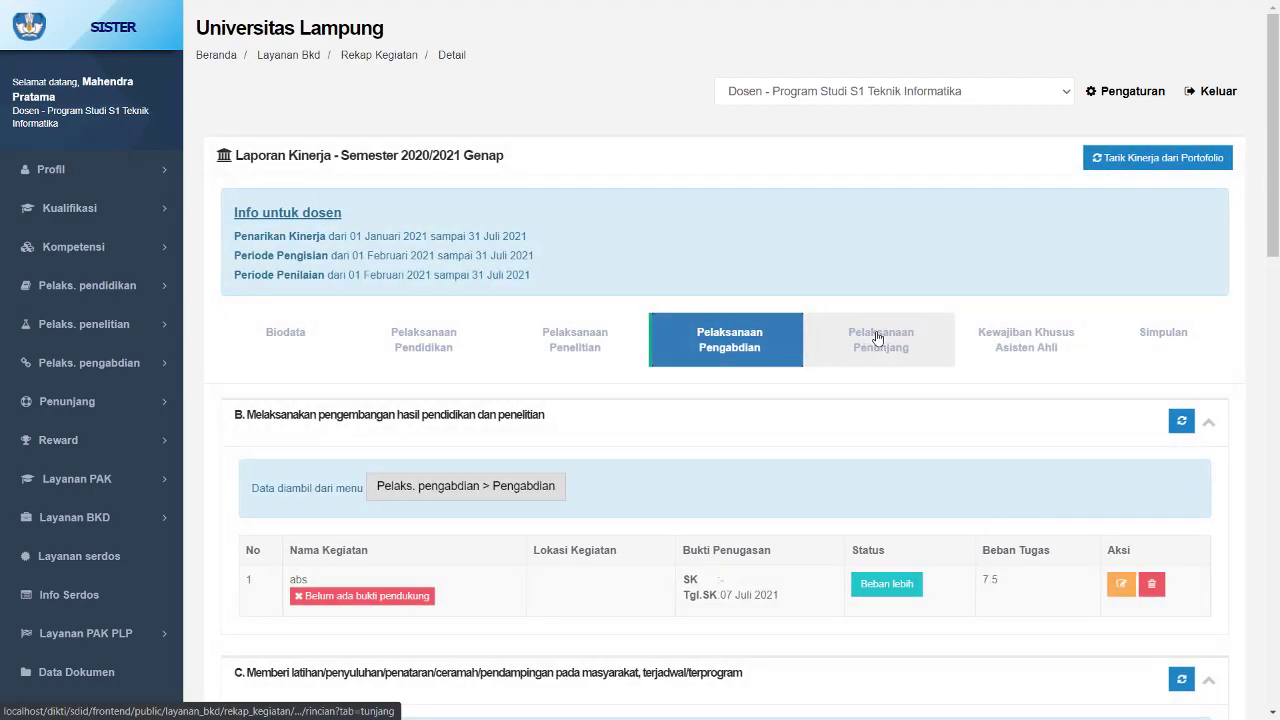
click(877, 338)
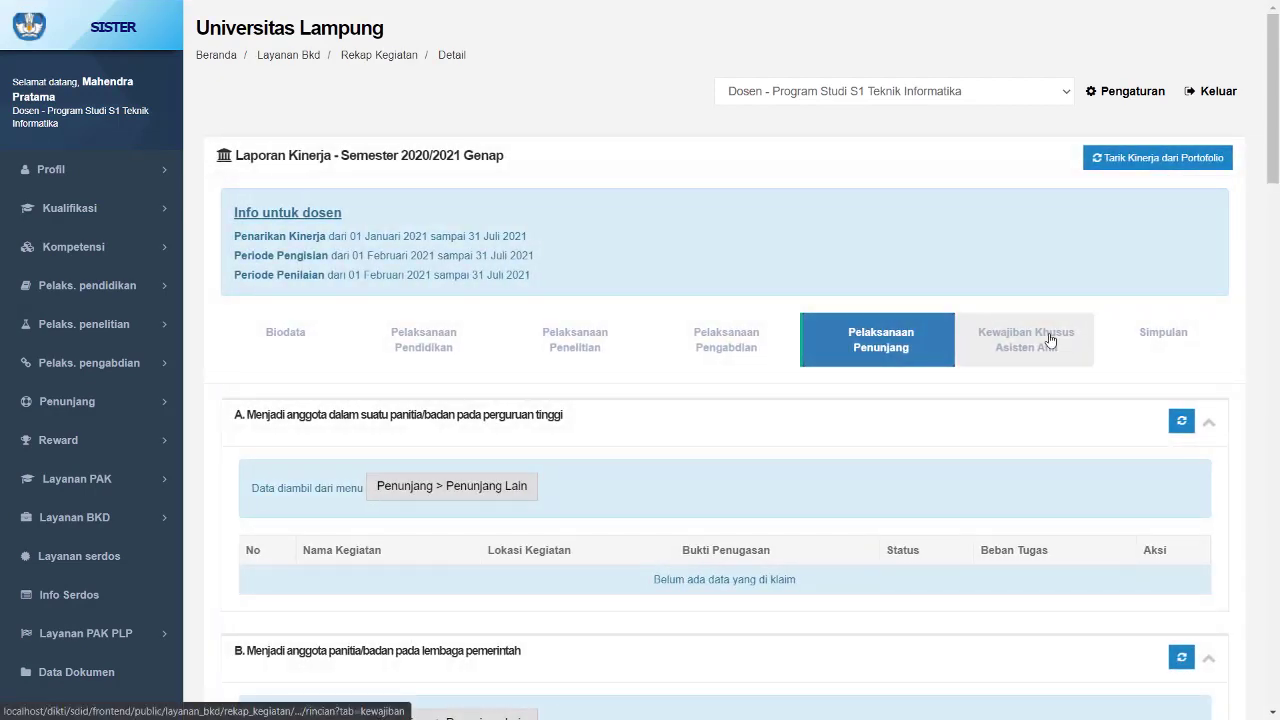
scroll(936, 420, down, 3)
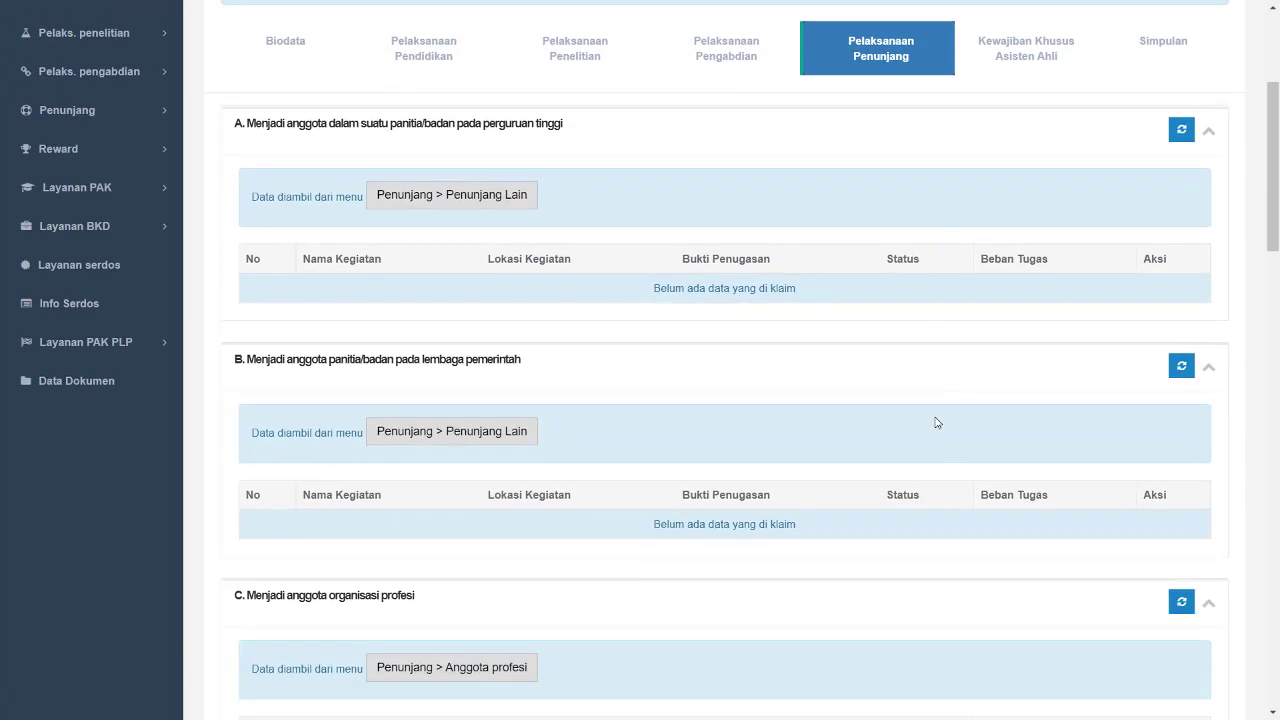
scroll(936, 422, down, 15)
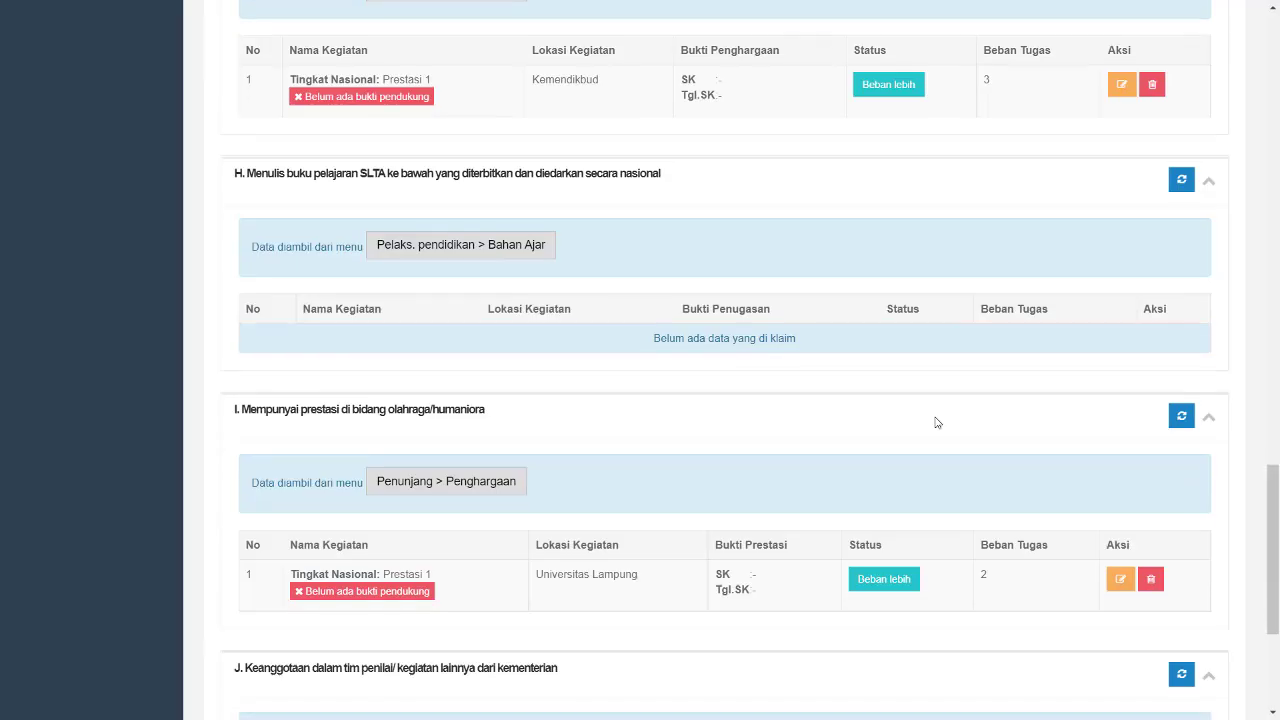
scroll(936, 422, up, 18)
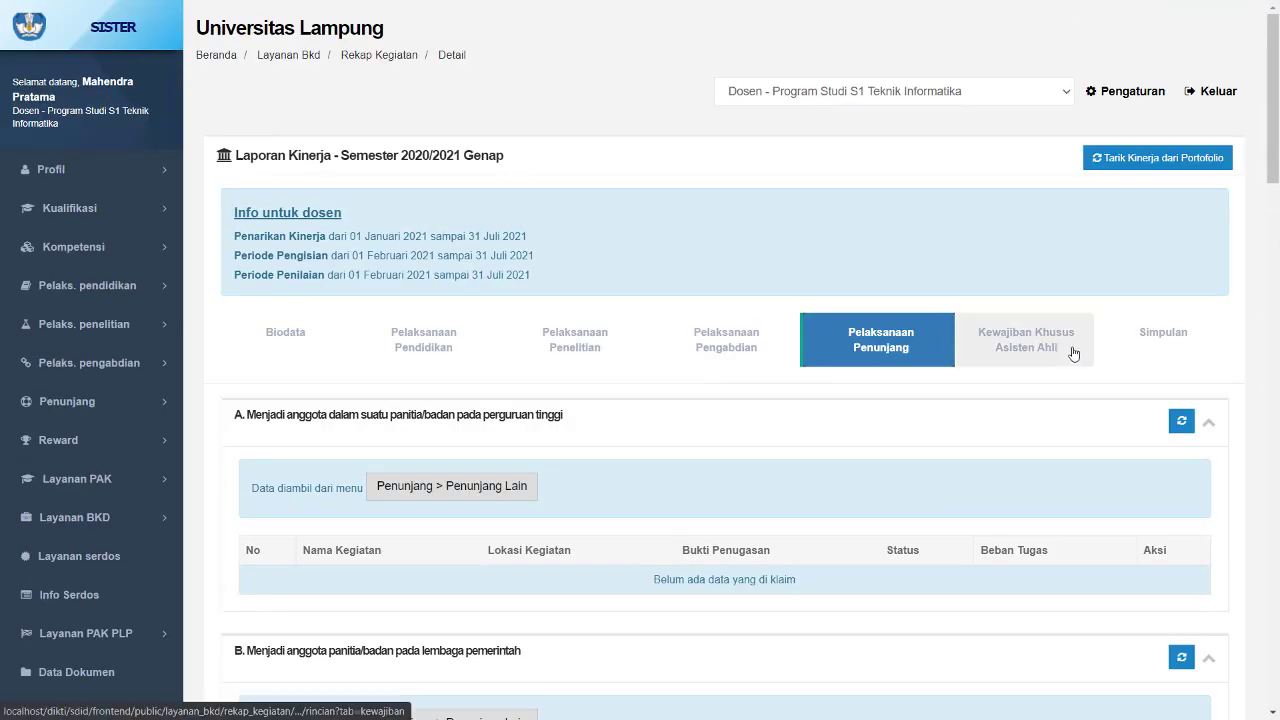
- Open the Kewajiban Khusus Asisten Ahli tab and review its obligation period, requirements and claimed entries
click(1073, 353)
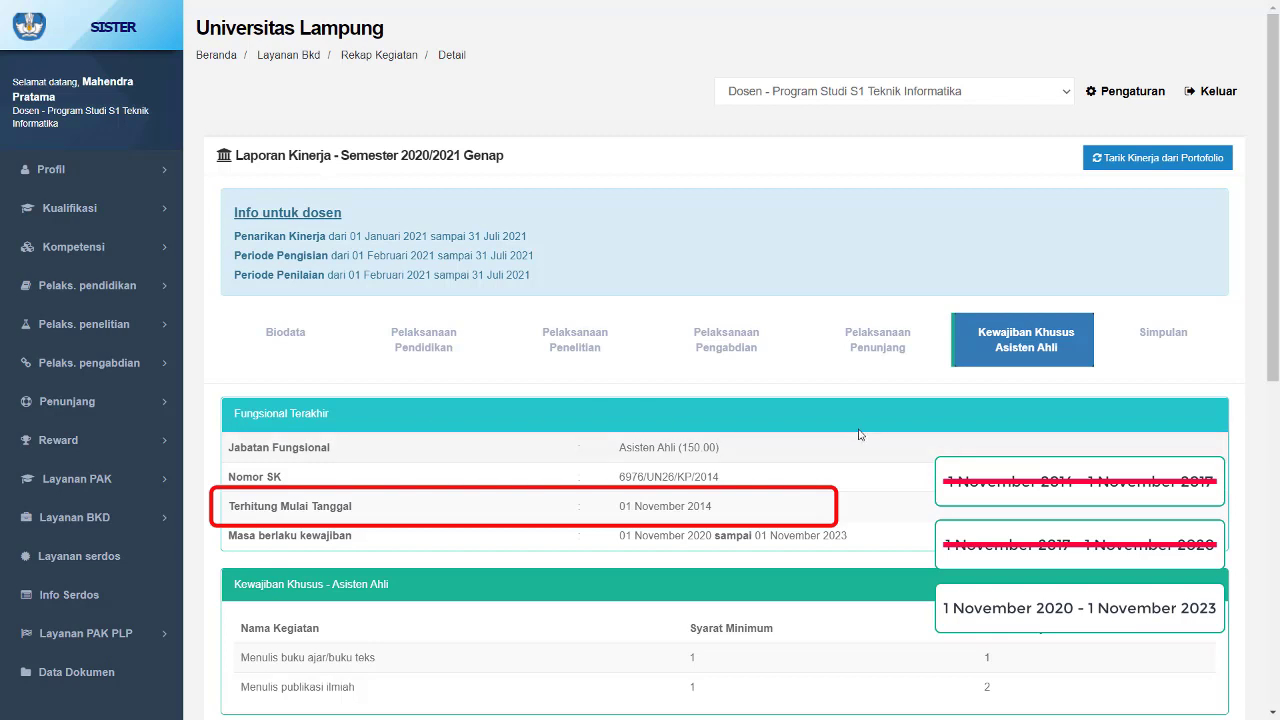
scroll(881, 414, down, 3)
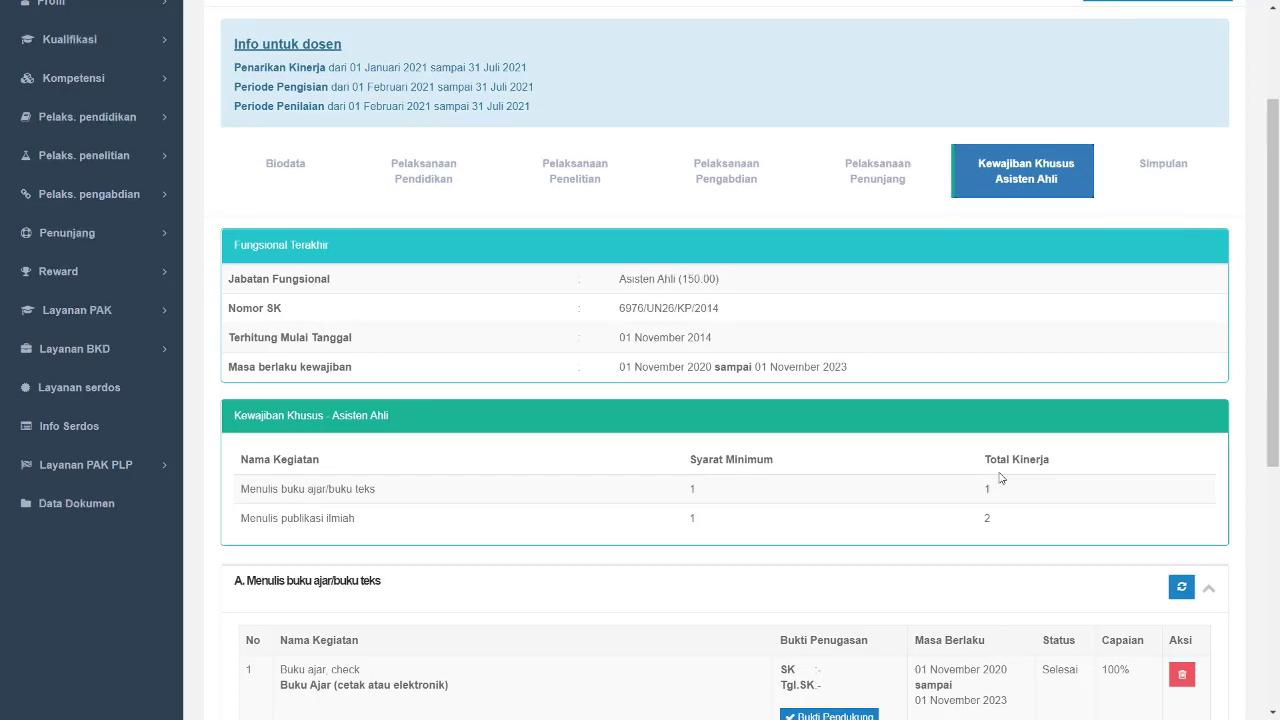
scroll(1000, 478, down, 1)
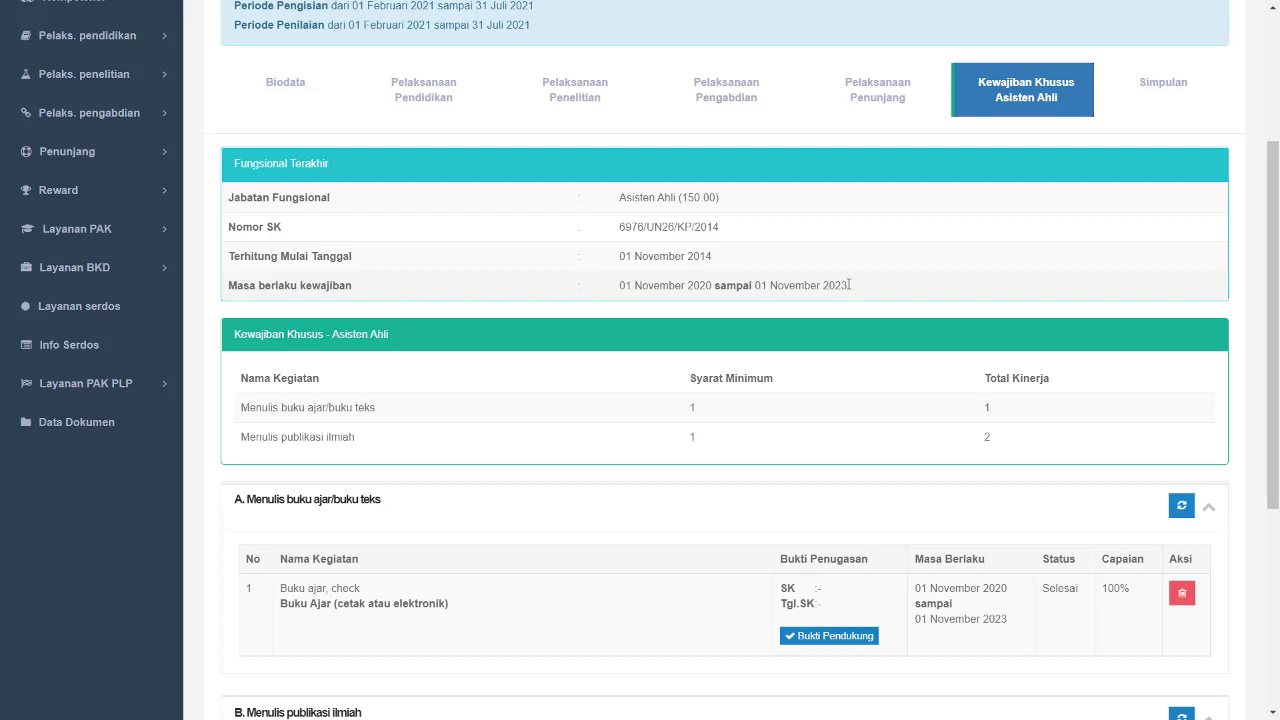
scroll(849, 285, down, 3)
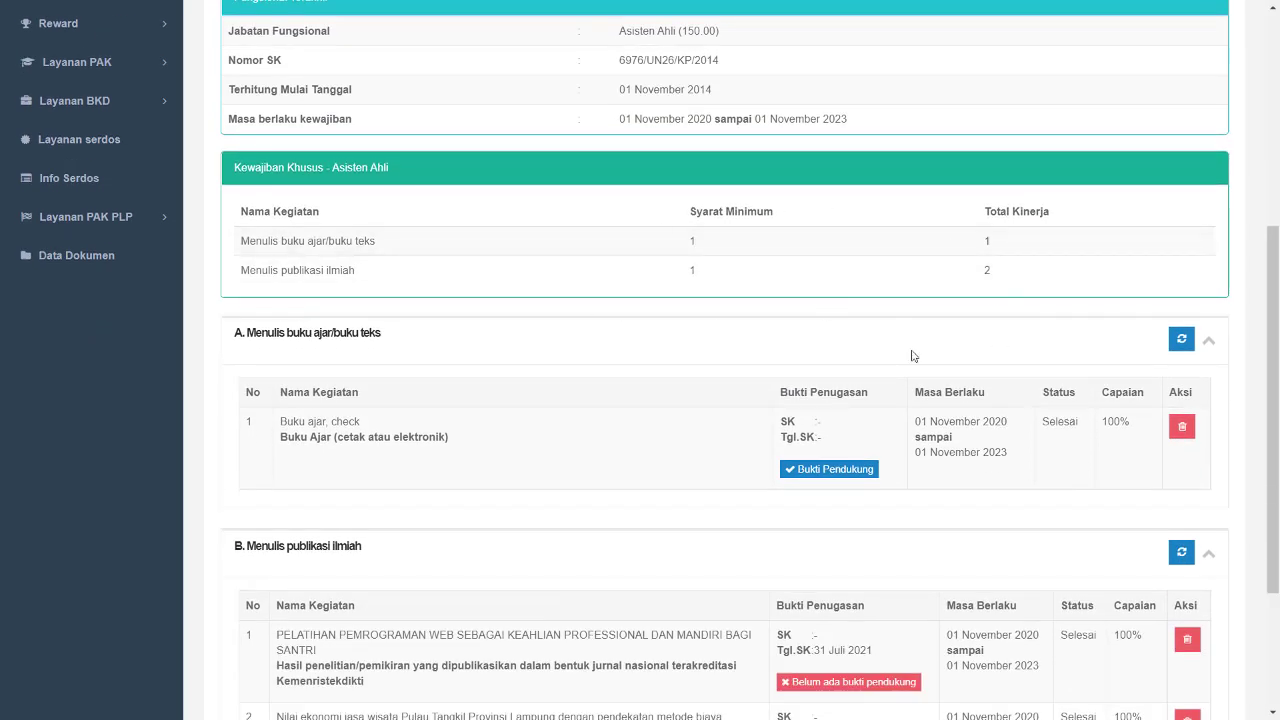
scroll(911, 355, down, 3)
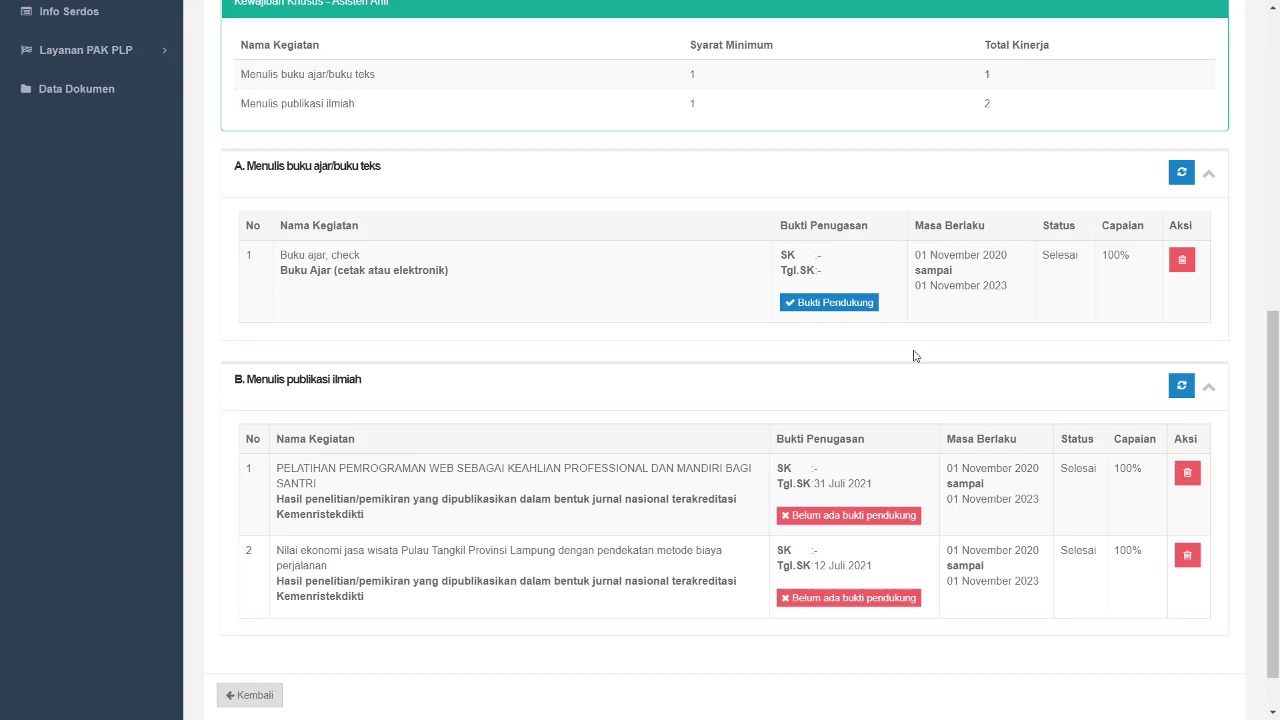
scroll(913, 355, up, 4)
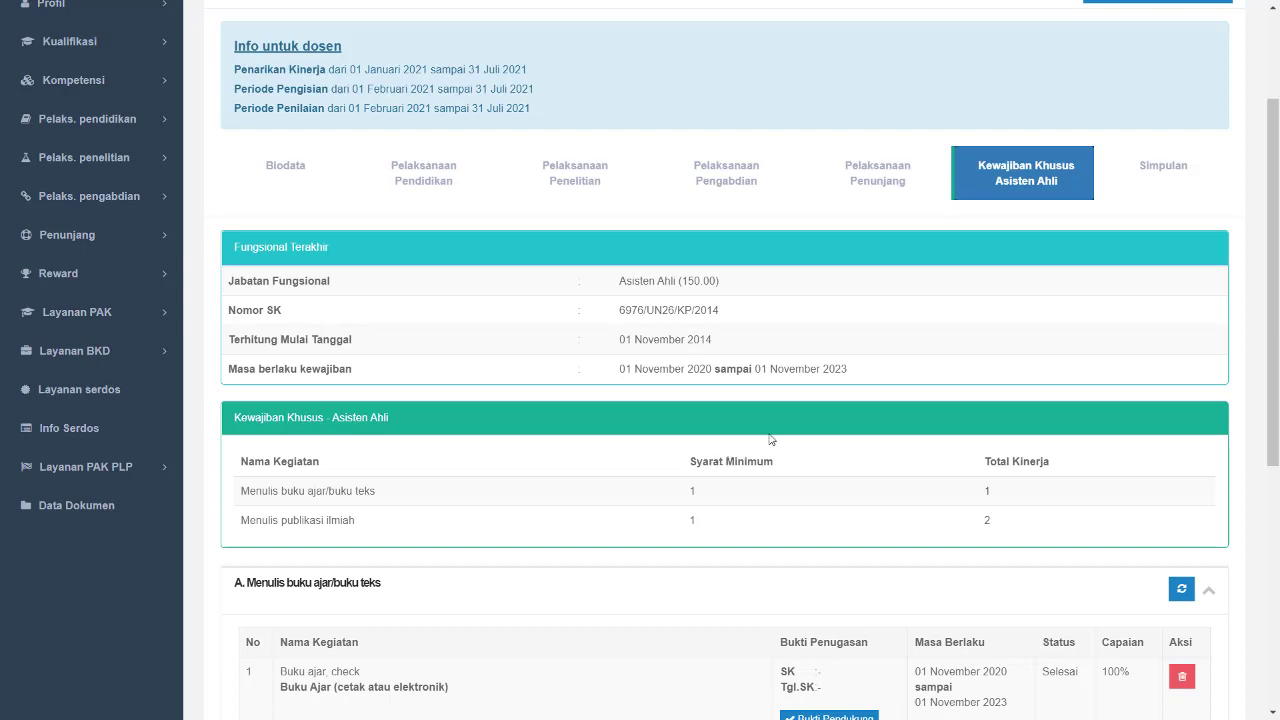
scroll(766, 437, down, 4)
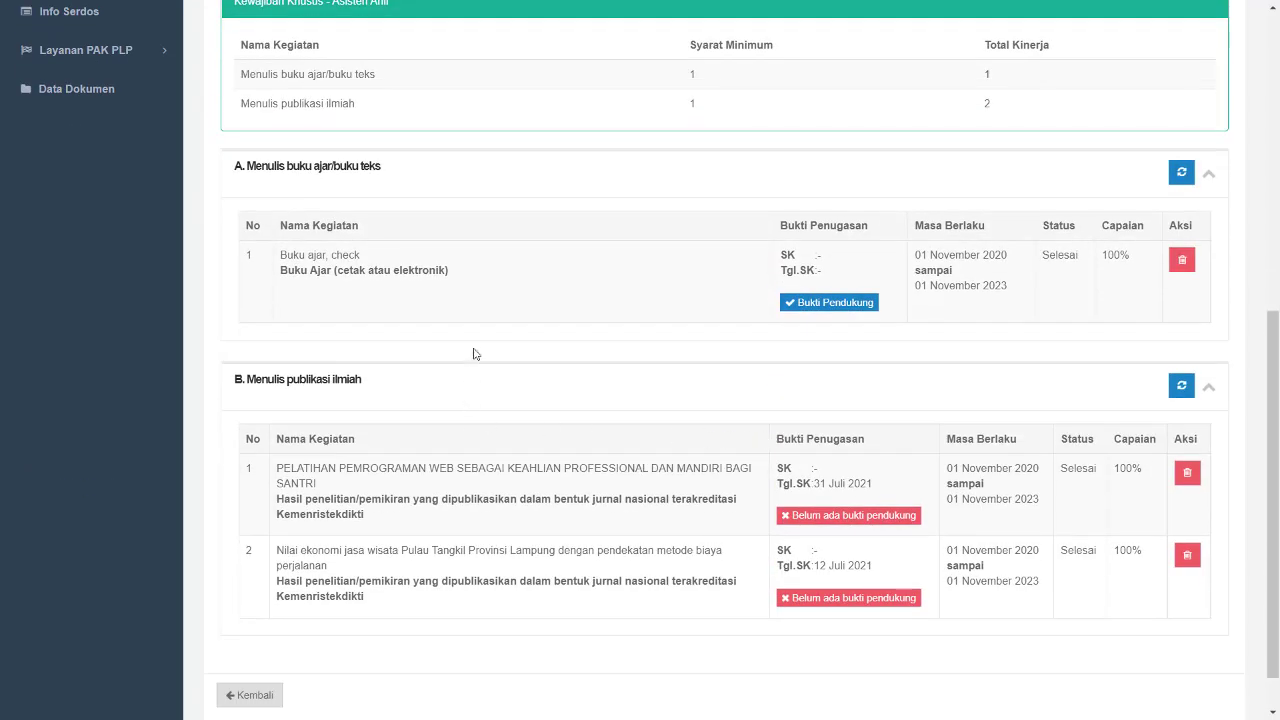
scroll(630, 279, up, 5)
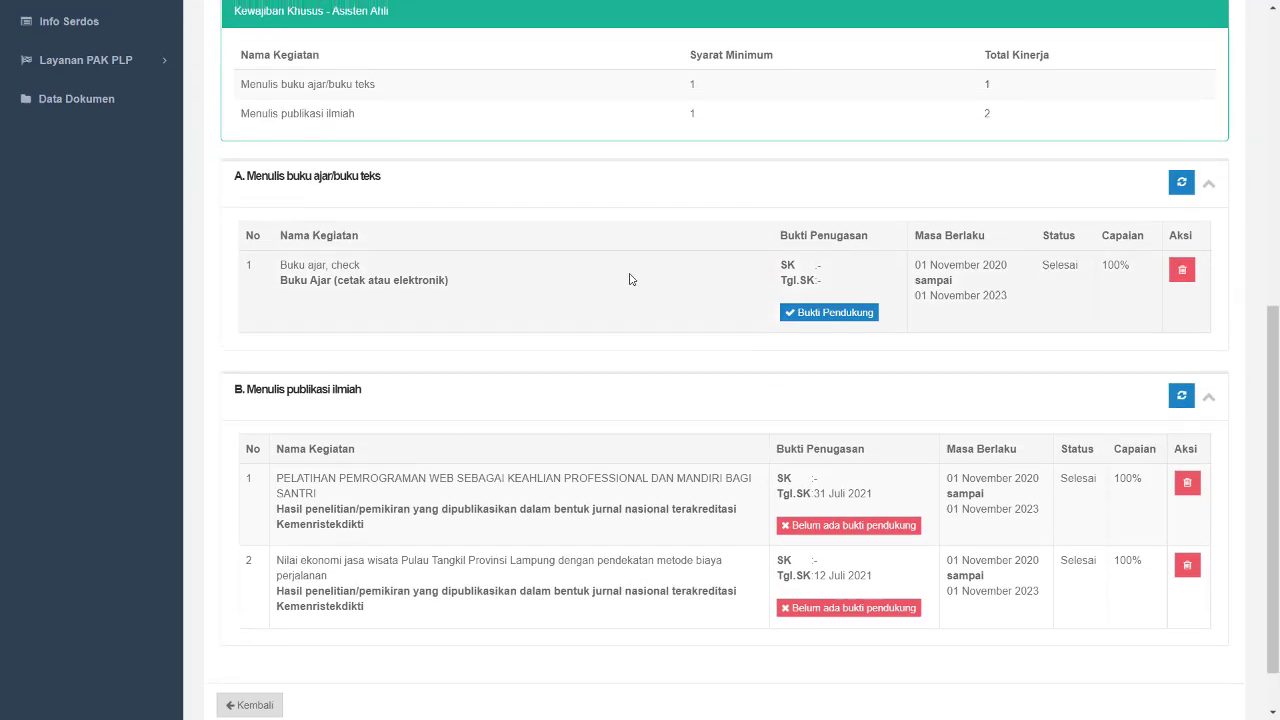
- Go back to the Pelaksanaan Pendidikan tab and review its course-material and teaching sections
click(446, 249)
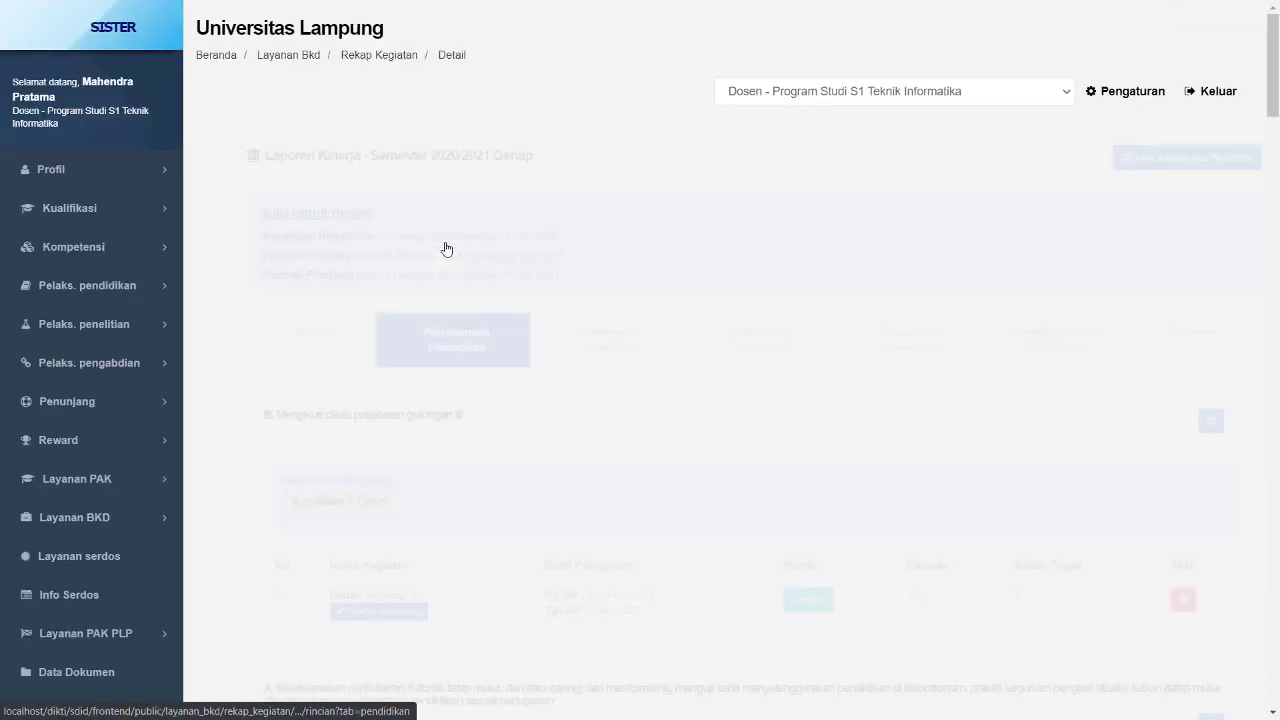
scroll(449, 278, down, 6)
scroll(450, 290, down, 17)
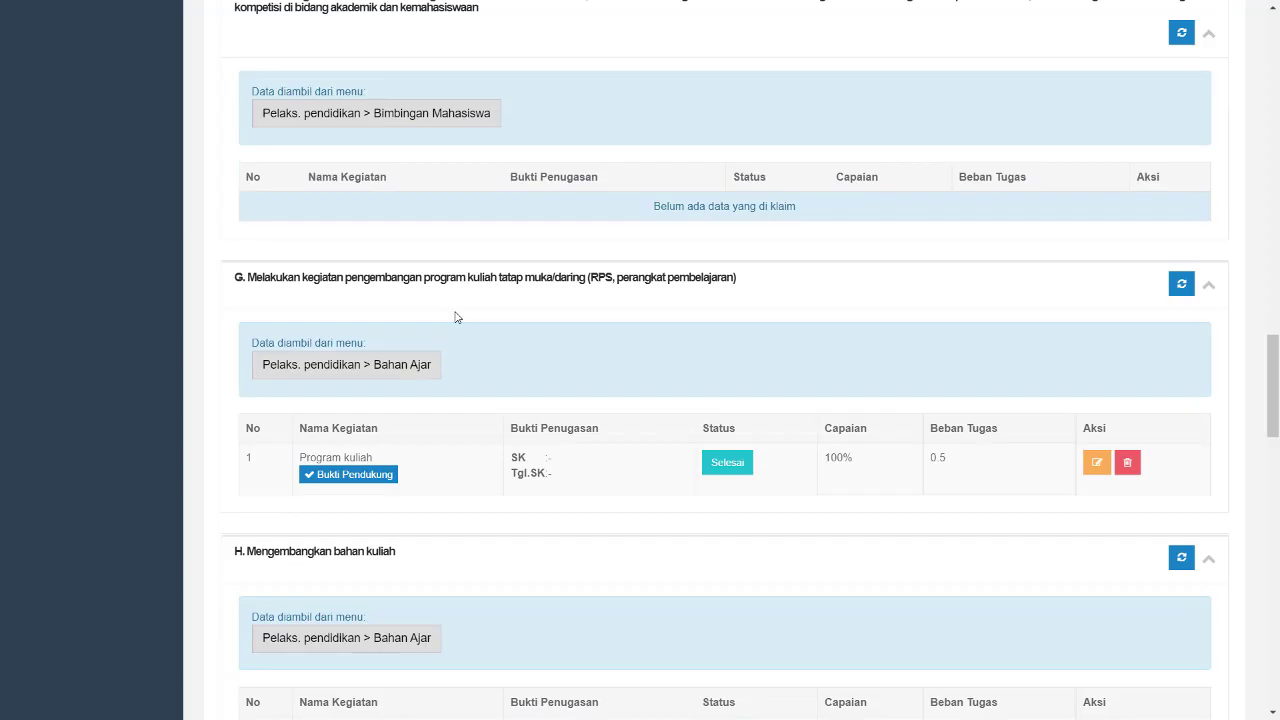
scroll(455, 317, down, 6)
scroll(455, 317, up, 3)
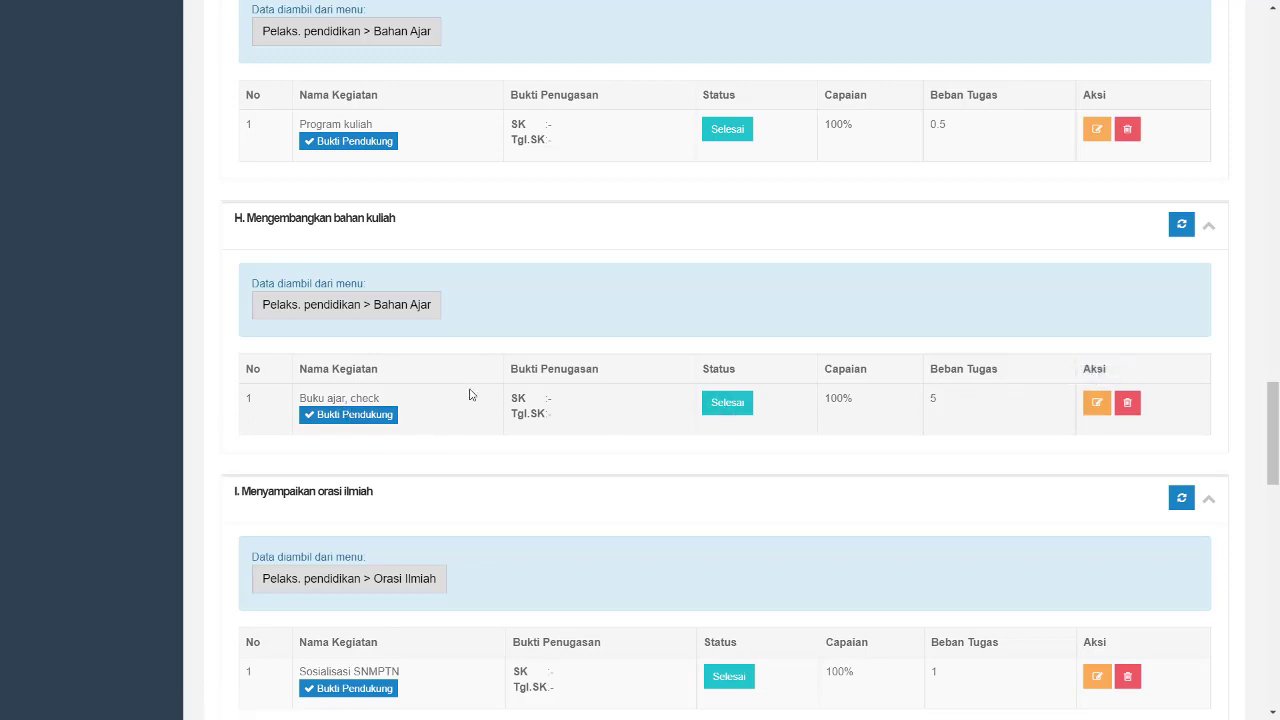
scroll(470, 394, up, 15)
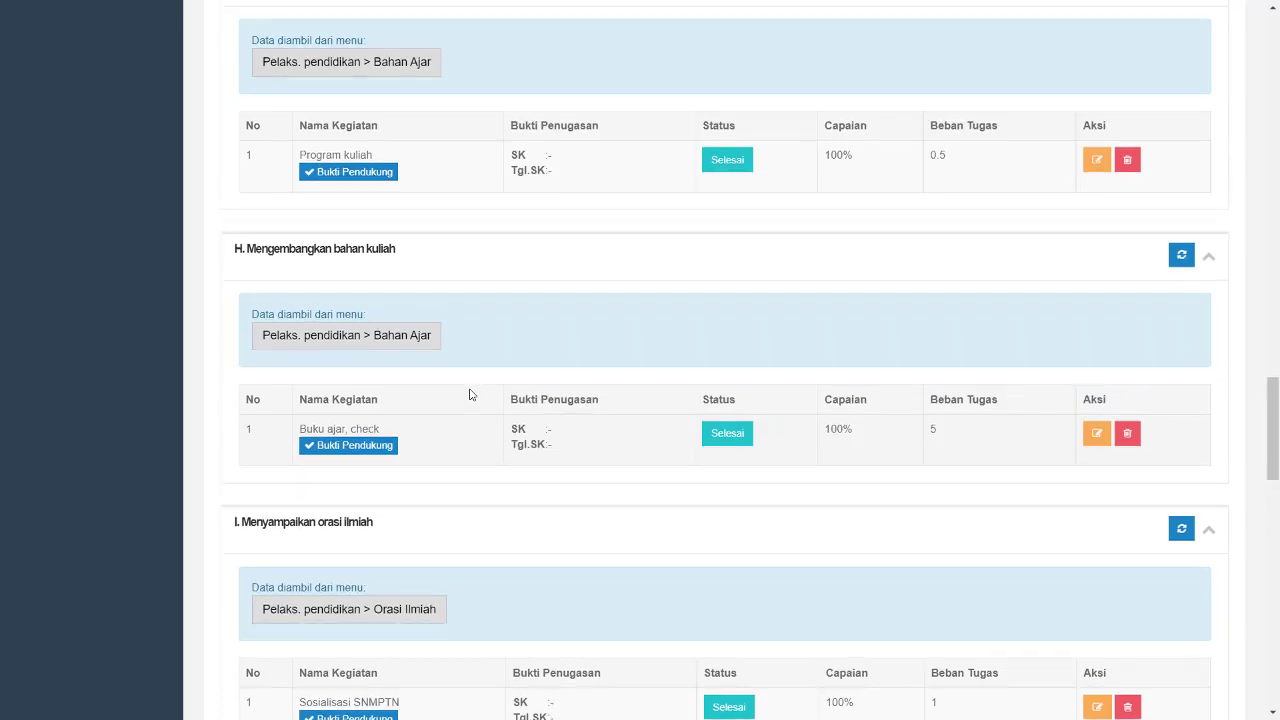
scroll(470, 394, up, 10)
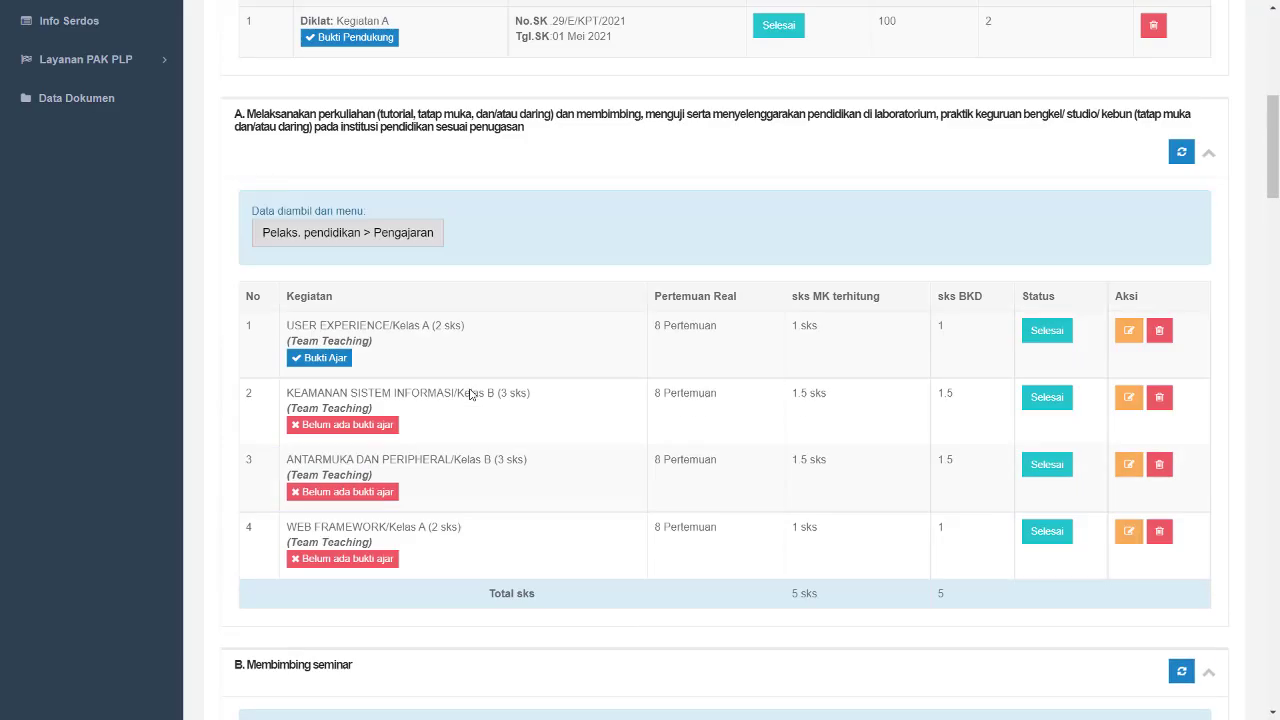
- Reopen the Kewajiban Khusus Asisten Ahli tab, dismiss the download-manager popup, and review the claimed publications
click(1030, 336)
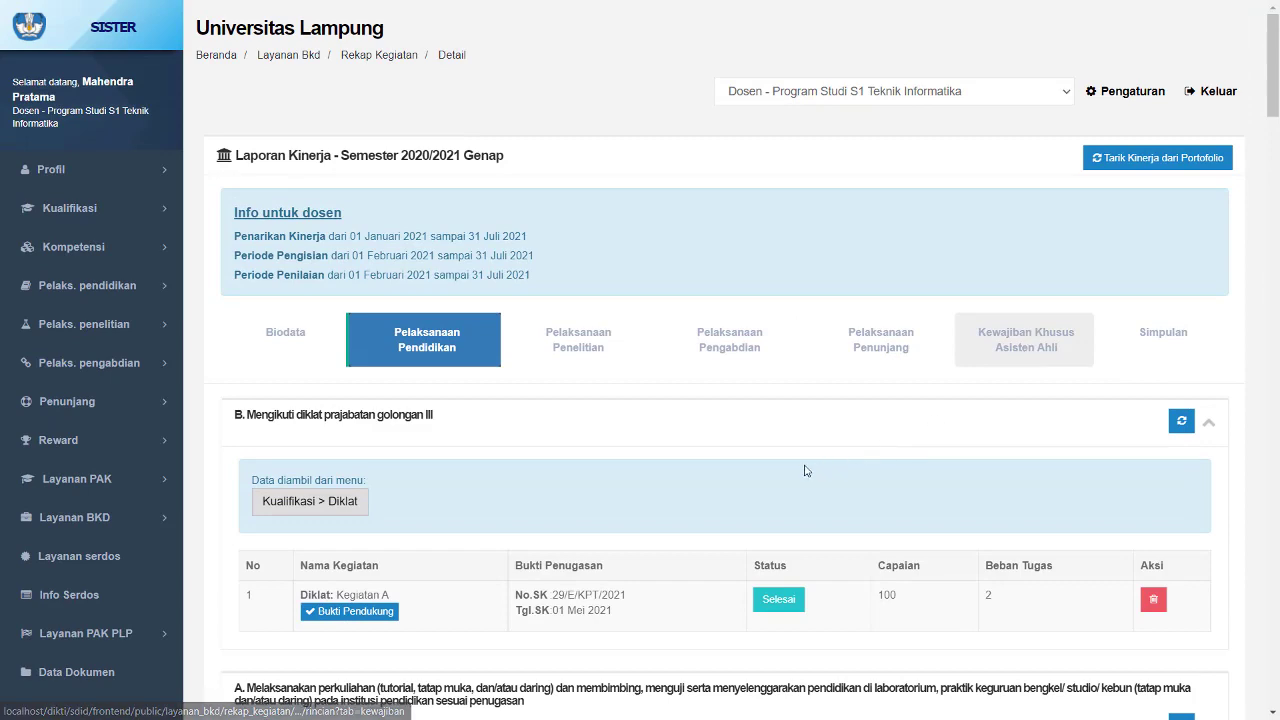
scroll(806, 470, down, 3)
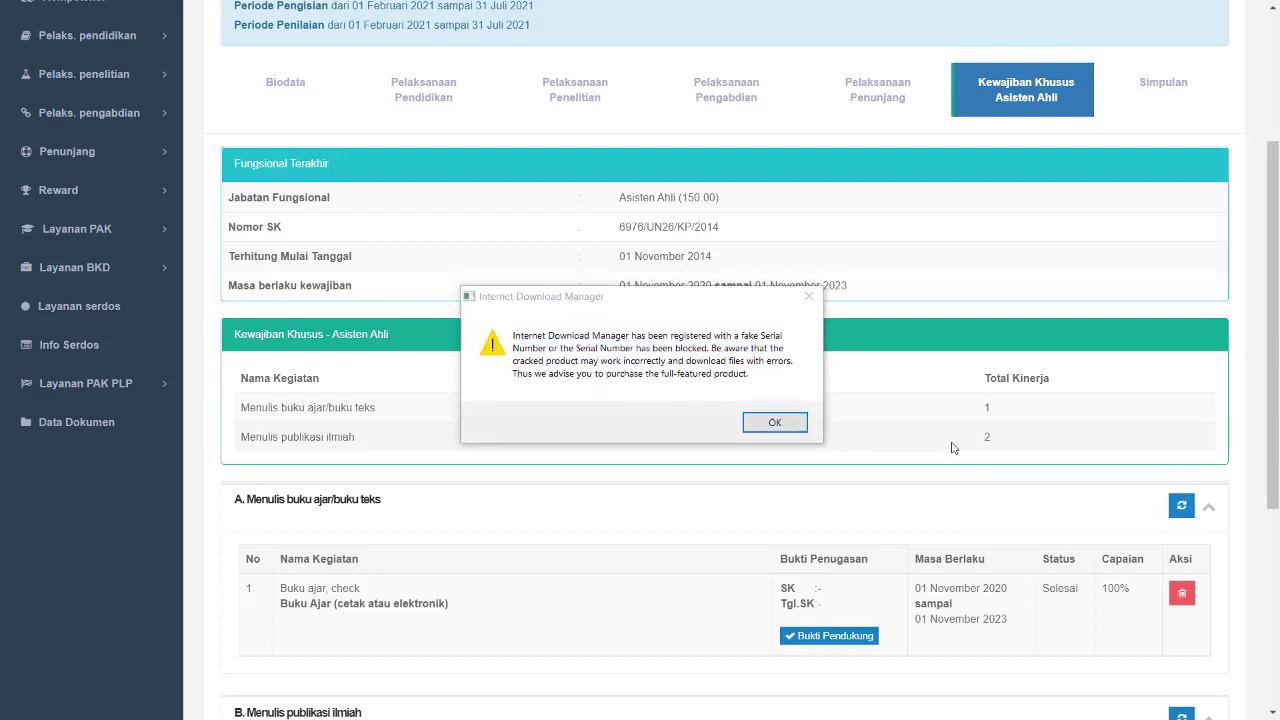
click(813, 296)
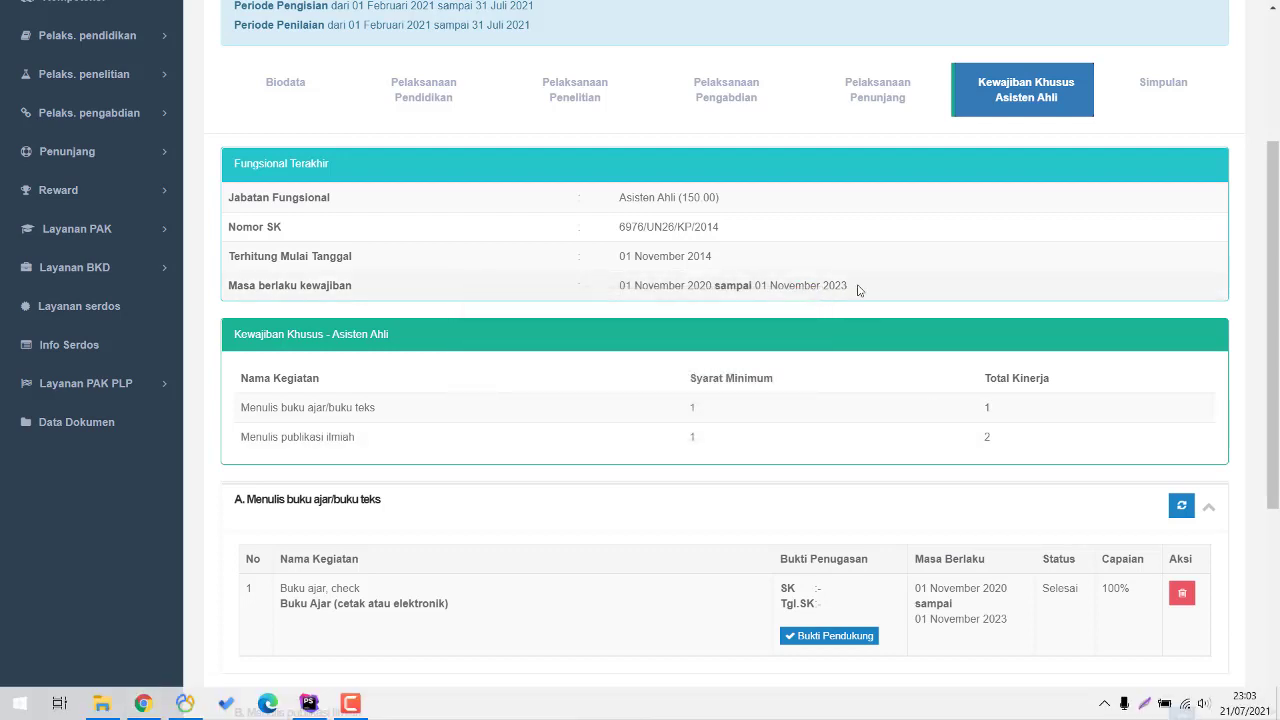
scroll(857, 289, down, 3)
scroll(859, 289, down, 2)
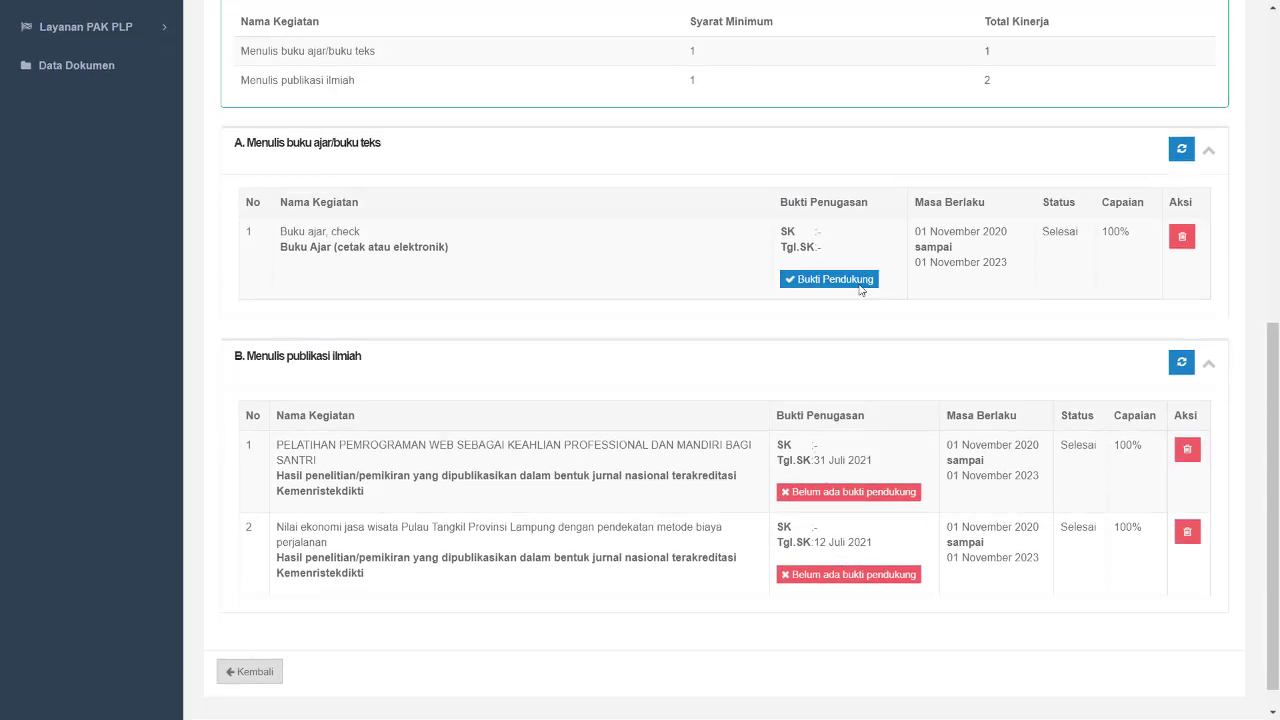
- Open the Biodata tab of the report and update the biodata, acknowledging the notice
scroll(897, 354, up, 7)
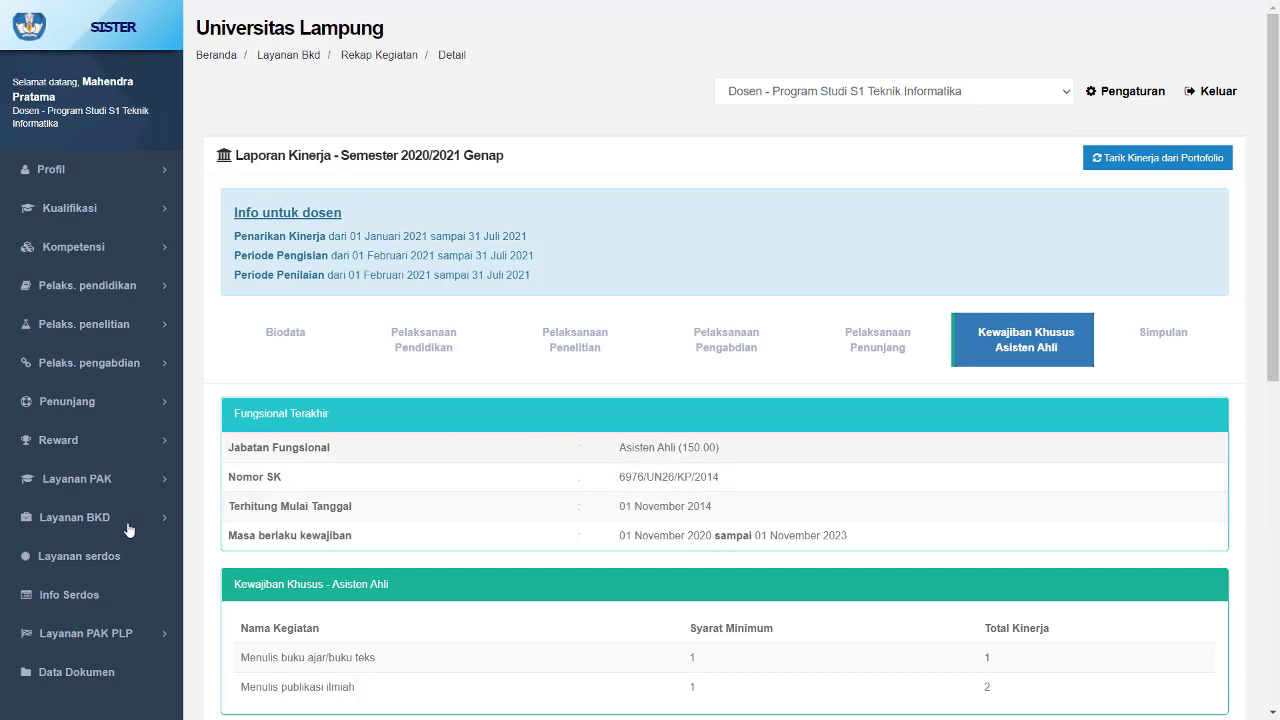
click(280, 334)
scroll(1090, 506, down, 2)
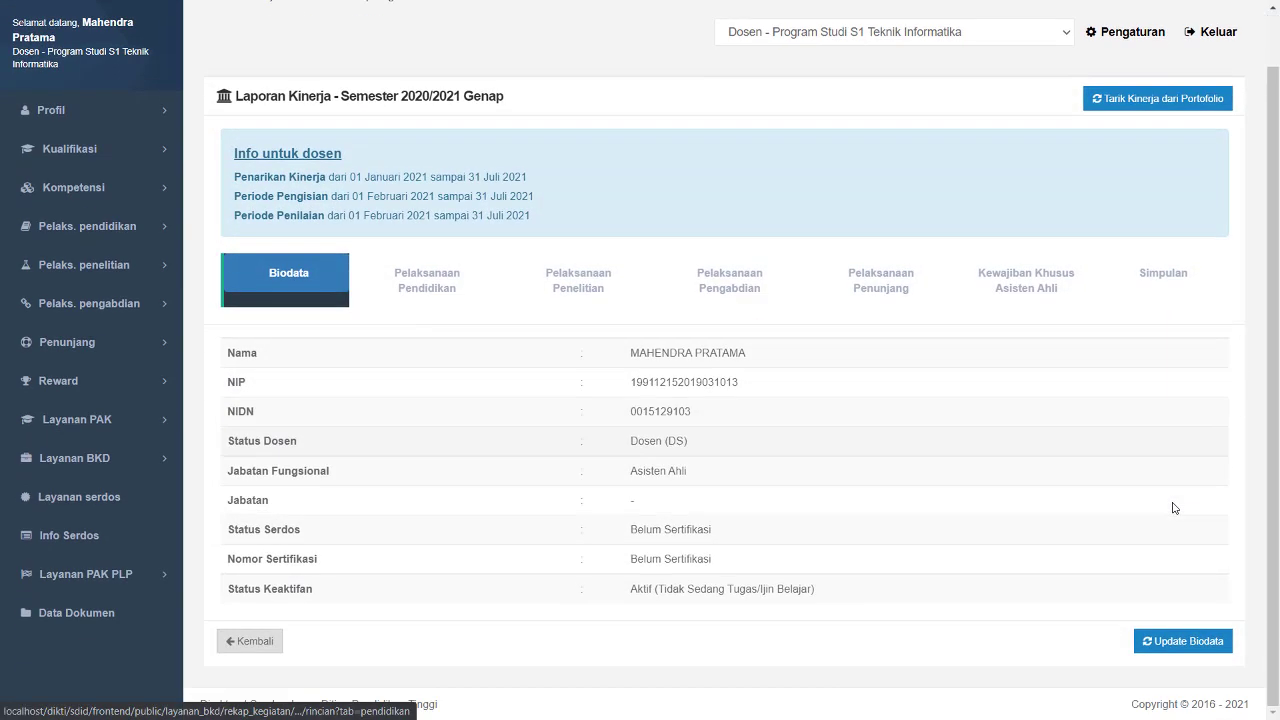
click(1190, 641)
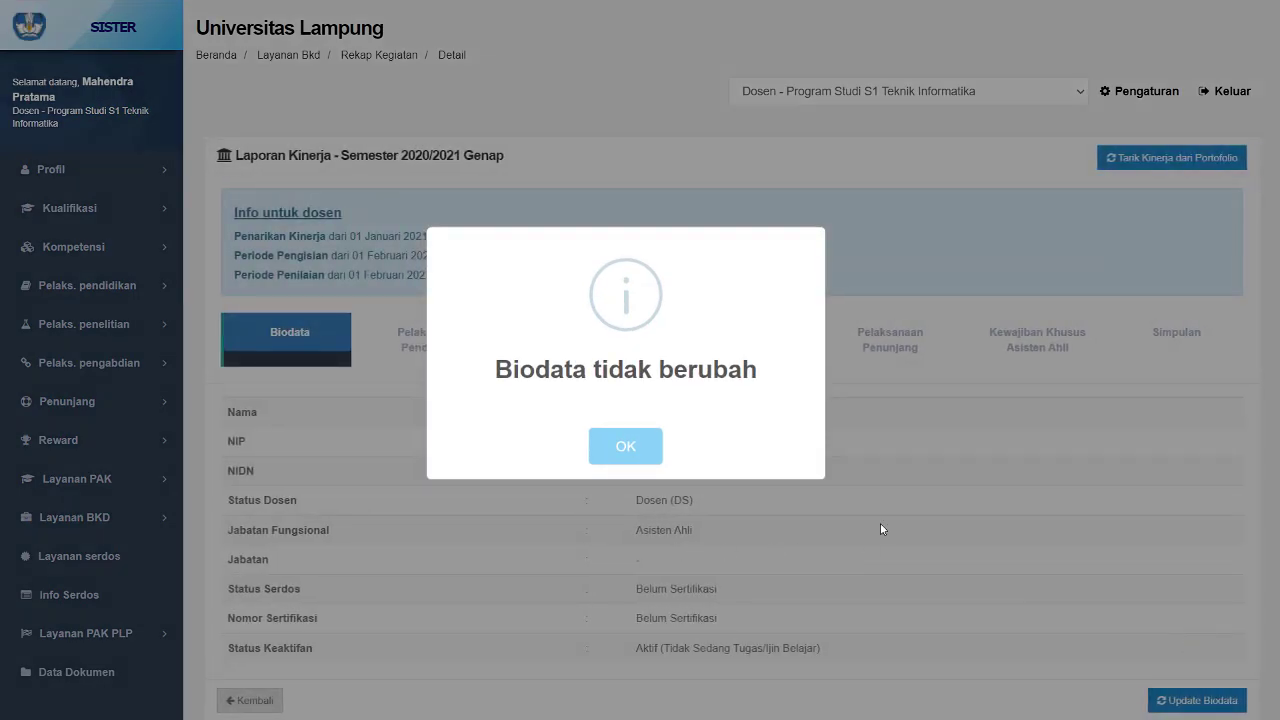
click(626, 450)
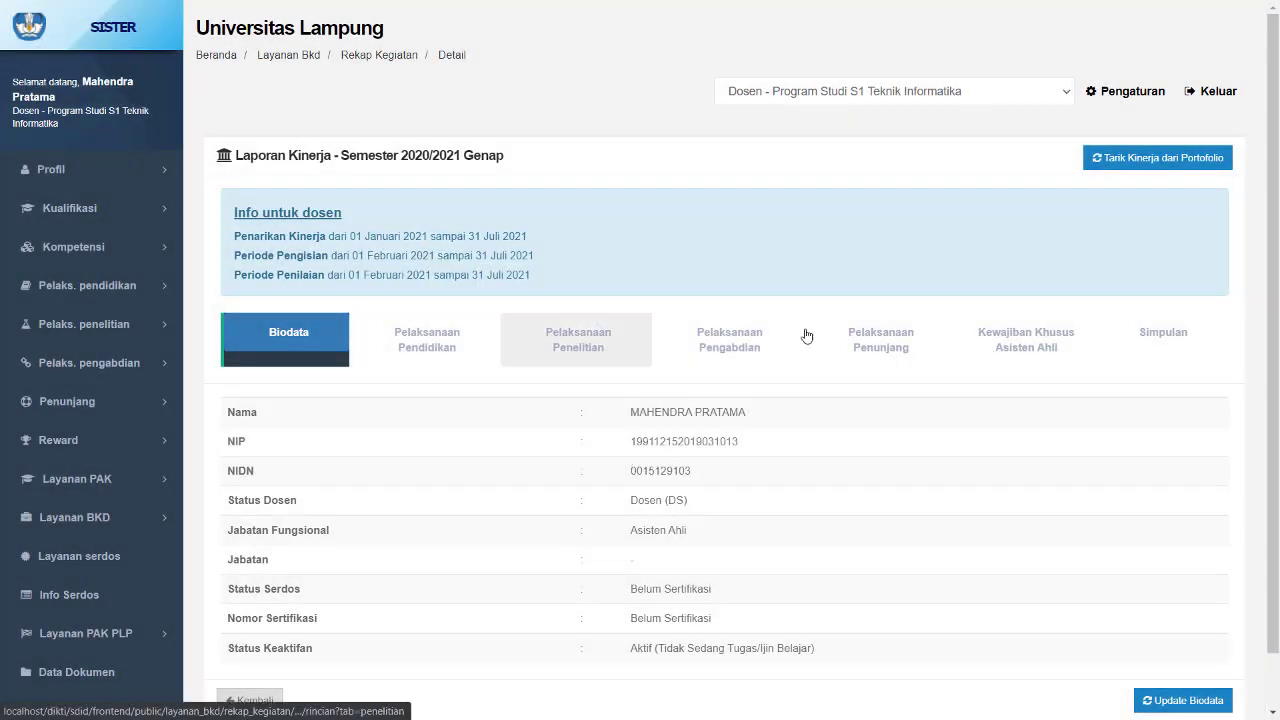
- Review the Kewajiban Khusus Asisten Ahli tab and the Simpulan tab's BKD obligation summary
click(998, 345)
scroll(998, 352, down, 3)
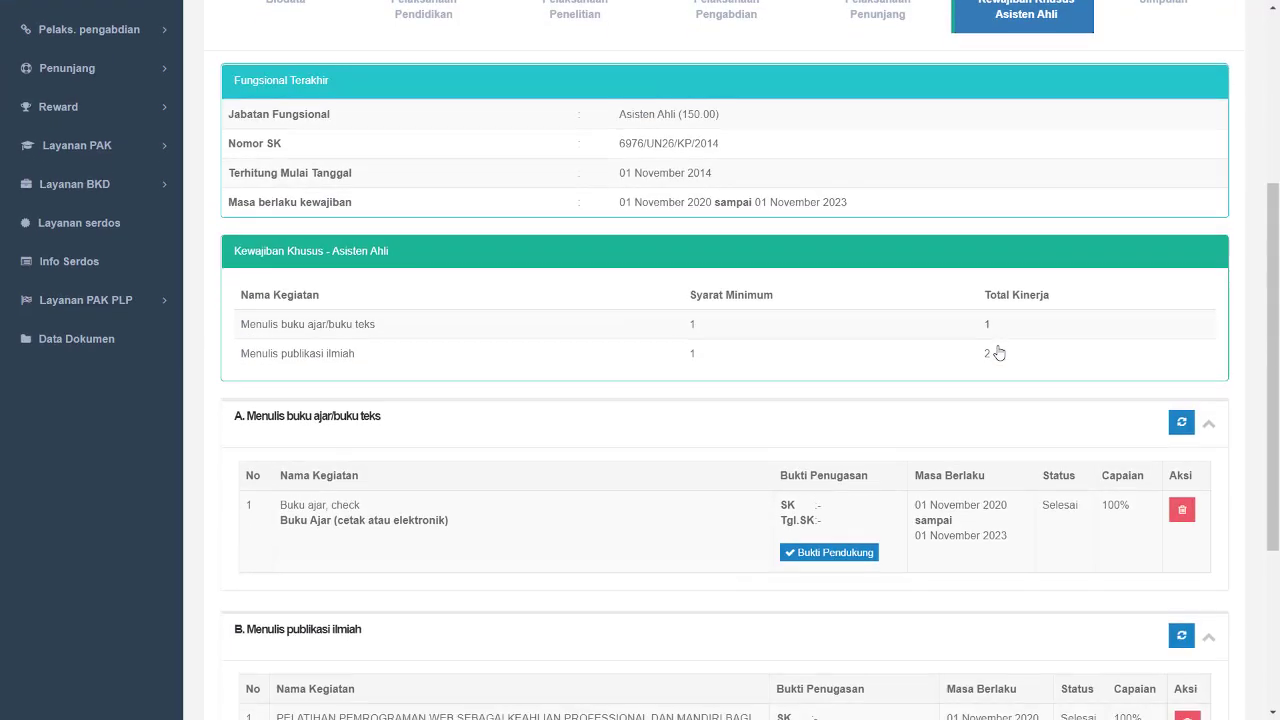
scroll(1023, 363, up, 3)
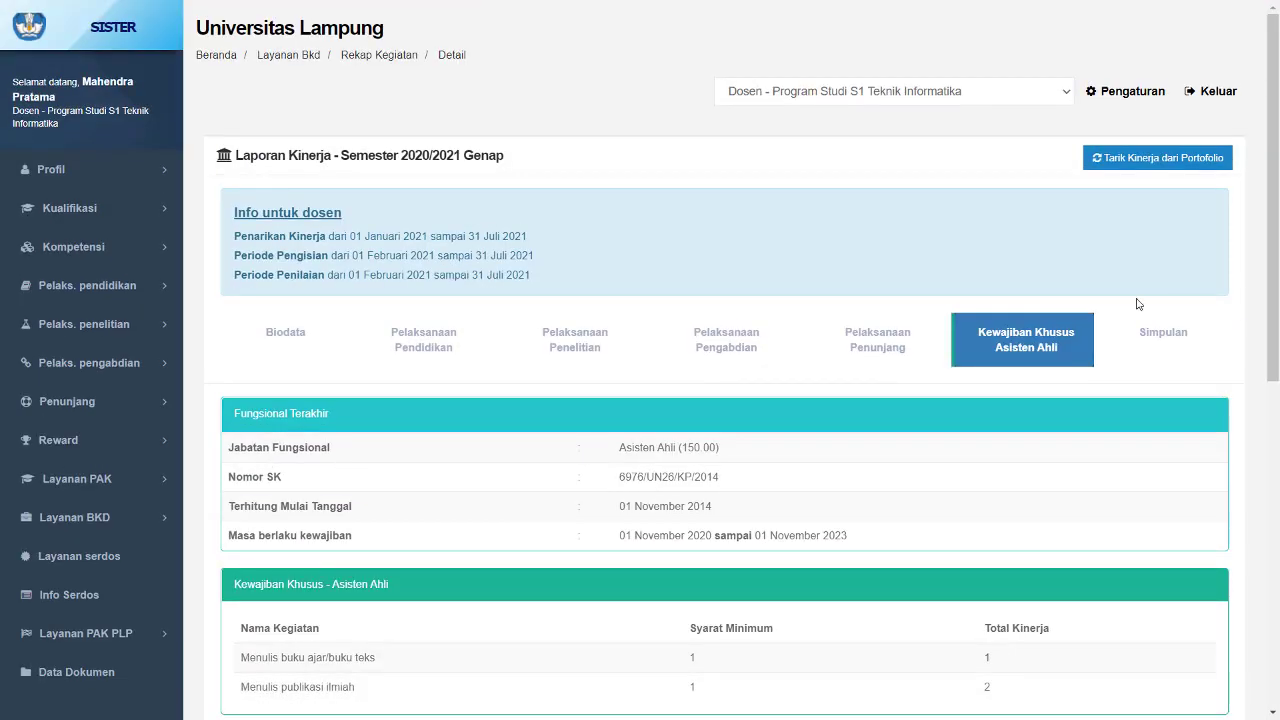
click(1175, 343)
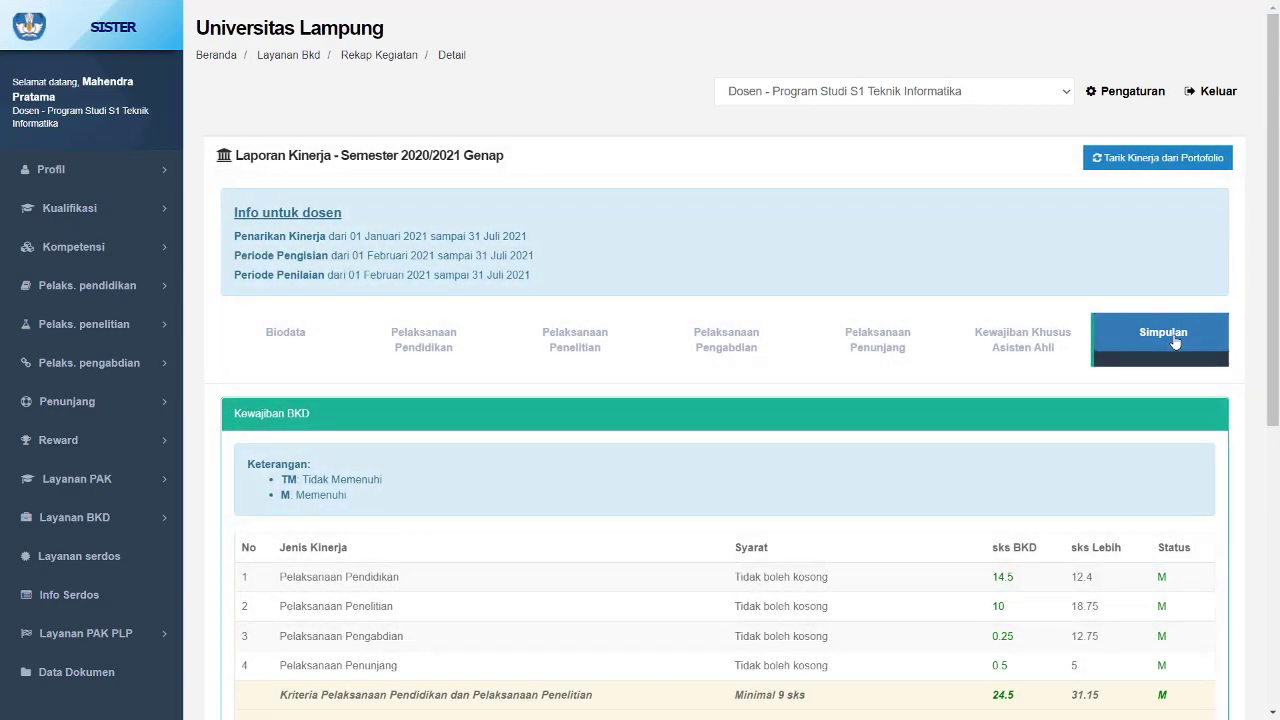
scroll(1175, 343, down, 2)
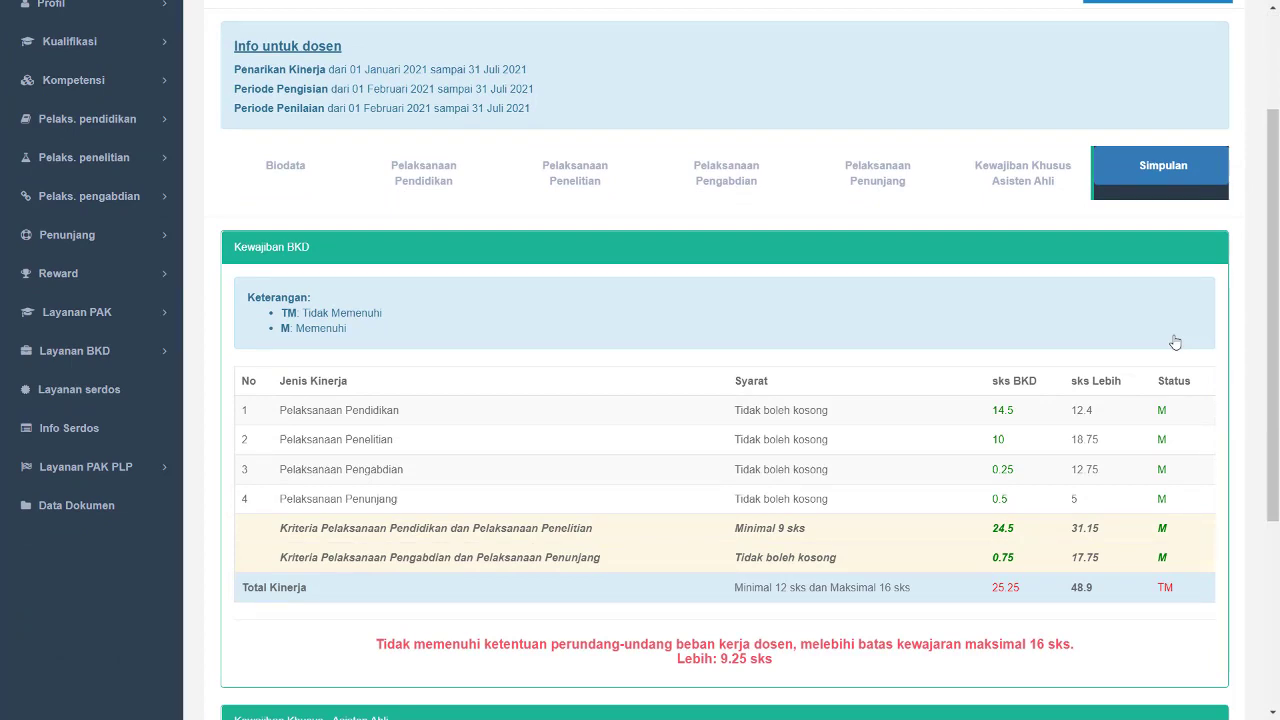
scroll(1150, 338, down, 4)
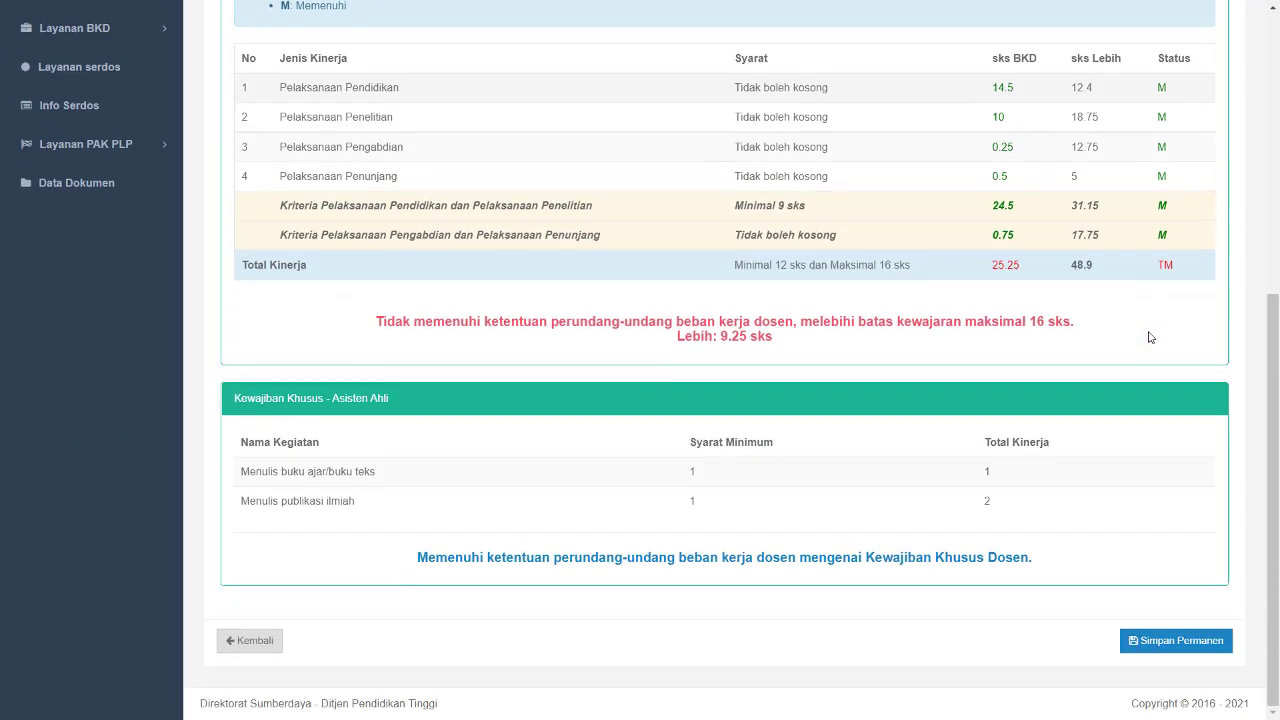
scroll(1150, 338, up, 2)
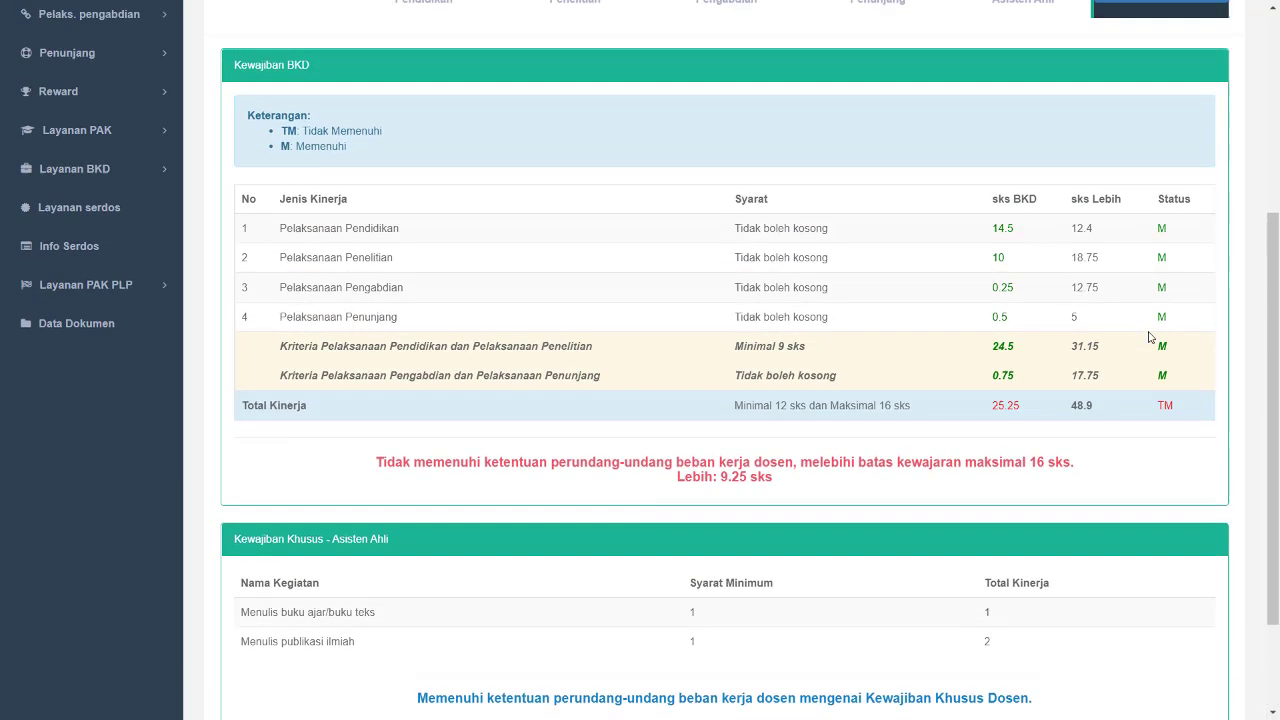
scroll(1150, 338, up, 2)
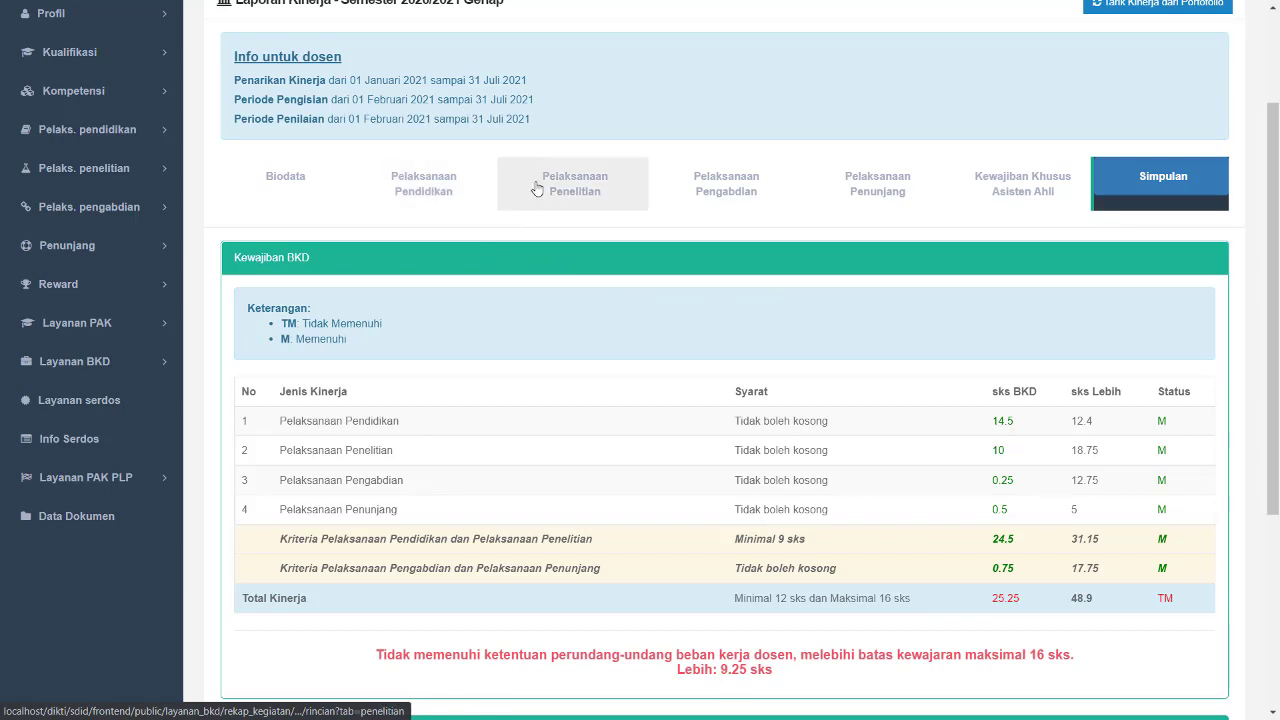
- In Pelaksanaan Pendidikan, change the prajabatan diklat Kegiatan A status to Beban lebih
click(456, 201)
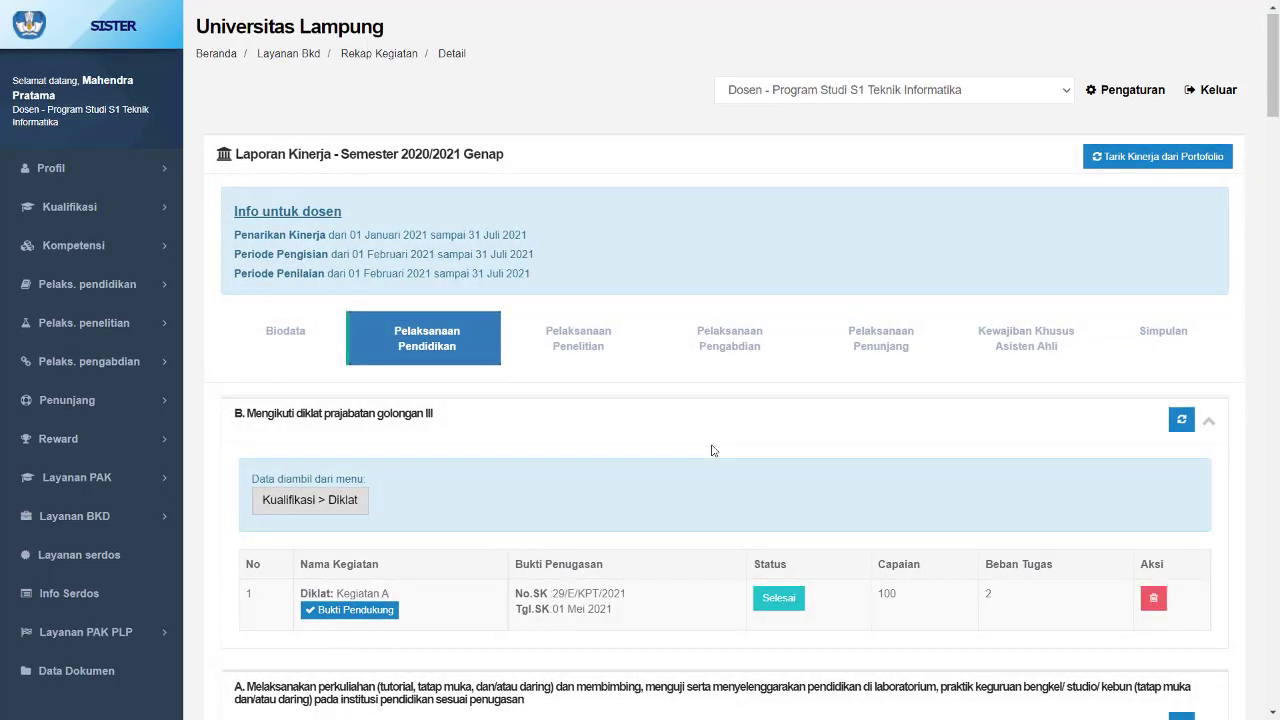
scroll(767, 386, down, 3)
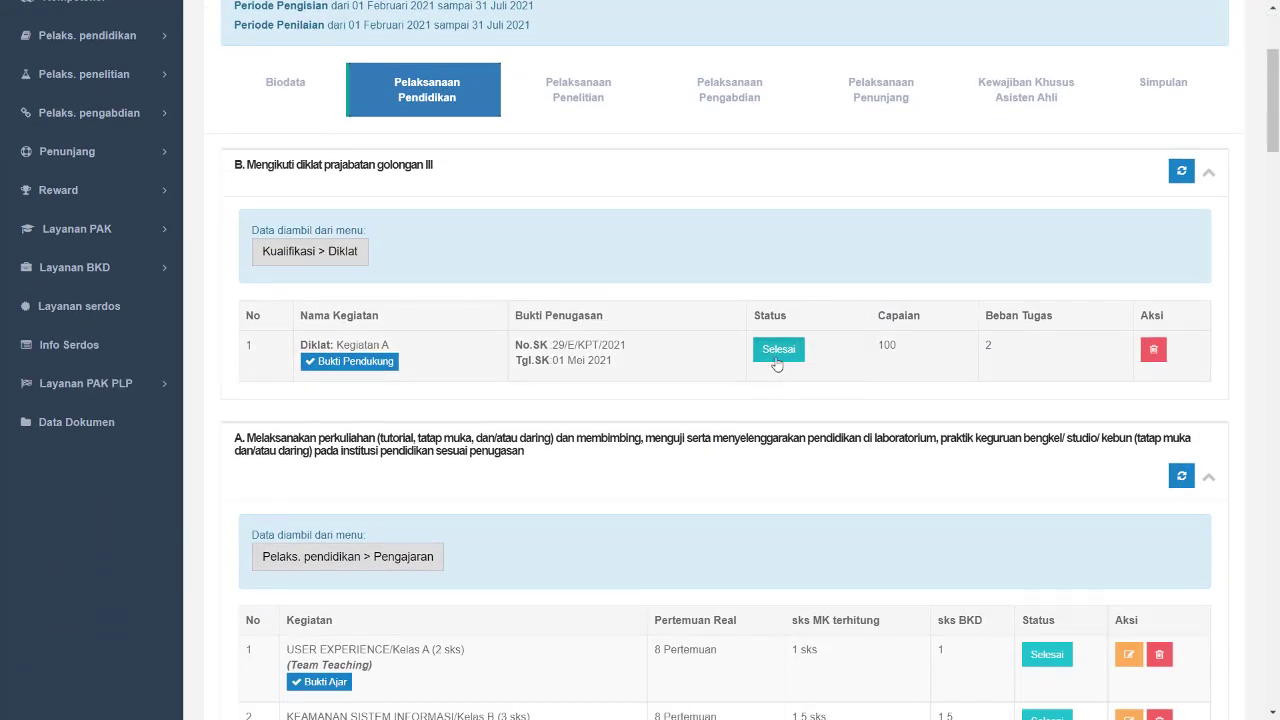
click(777, 355)
click(726, 163)
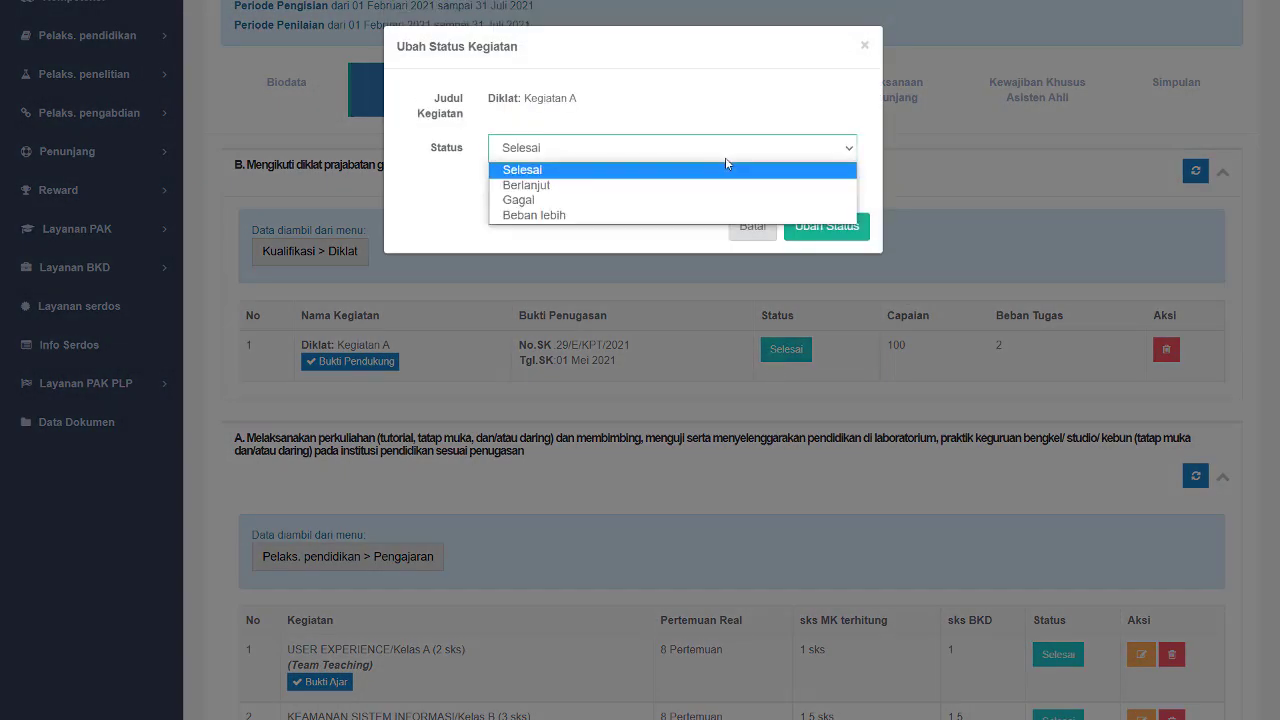
click(712, 216)
click(831, 234)
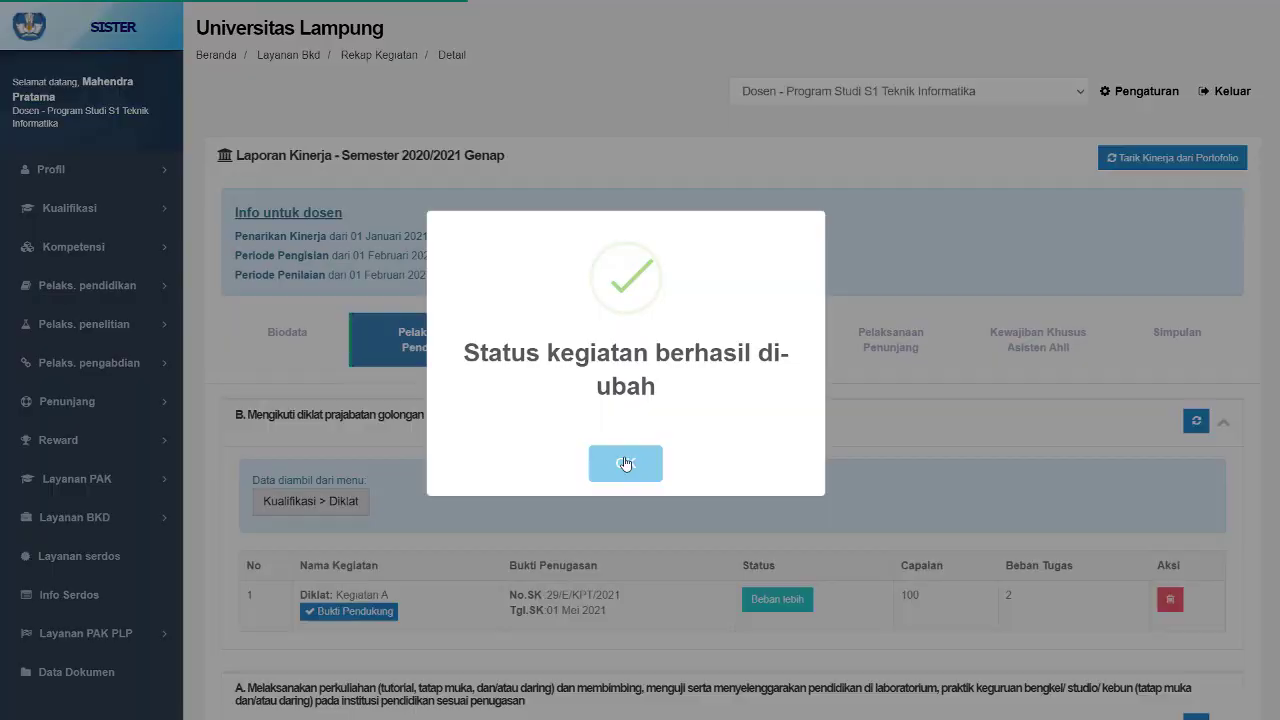
click(625, 462)
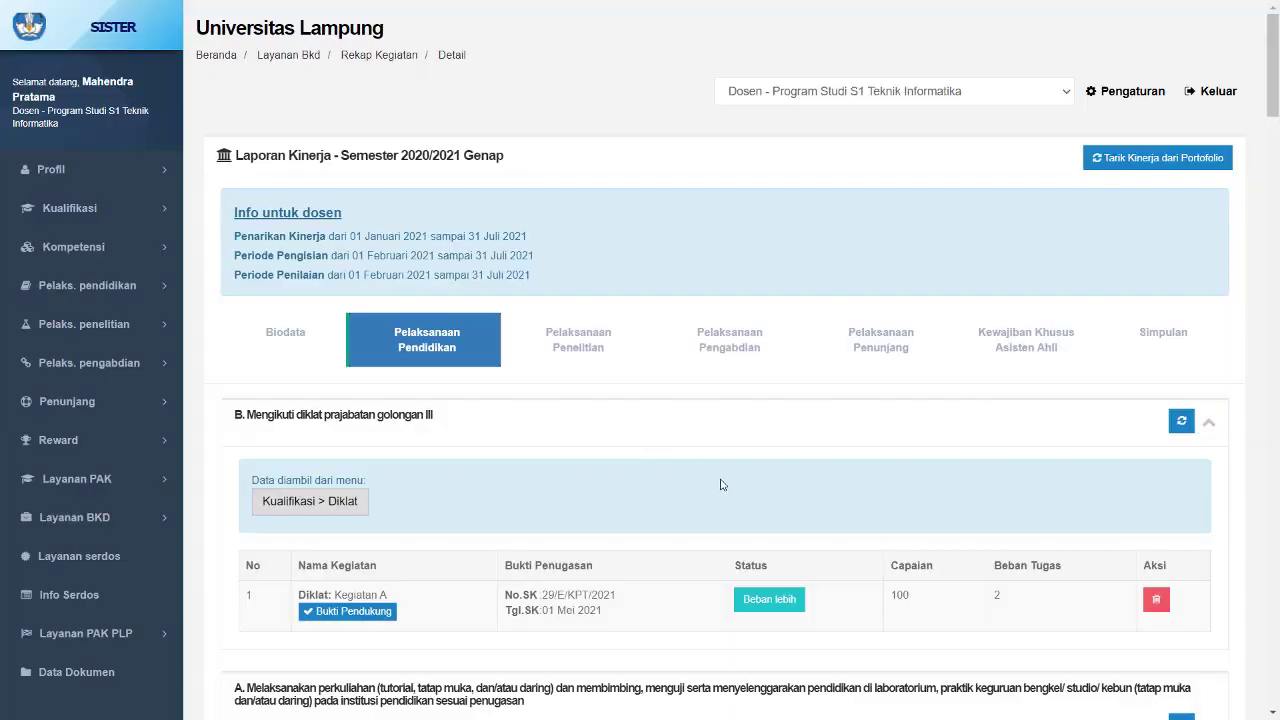
- Check the recalculated BKD totals and conclusion on the Simpulan tab
scroll(723, 484, down, 3)
scroll(723, 484, down, 2)
scroll(723, 486, up, 5)
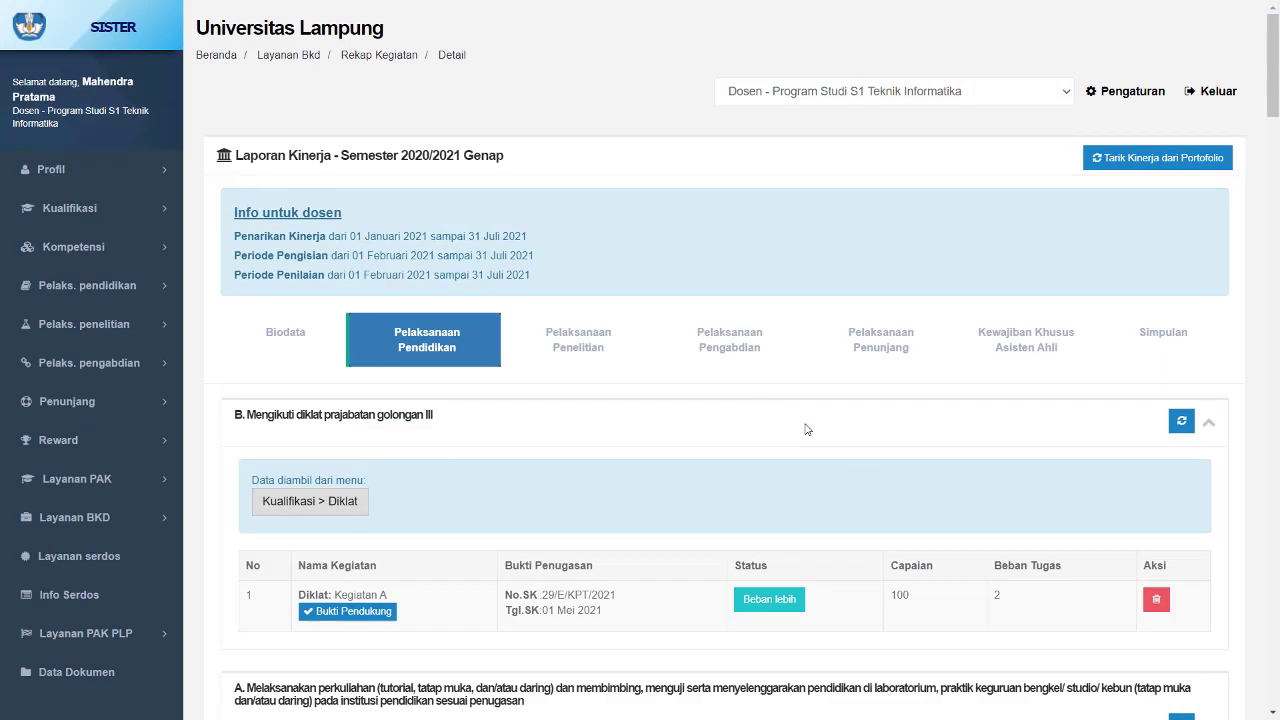
click(1141, 344)
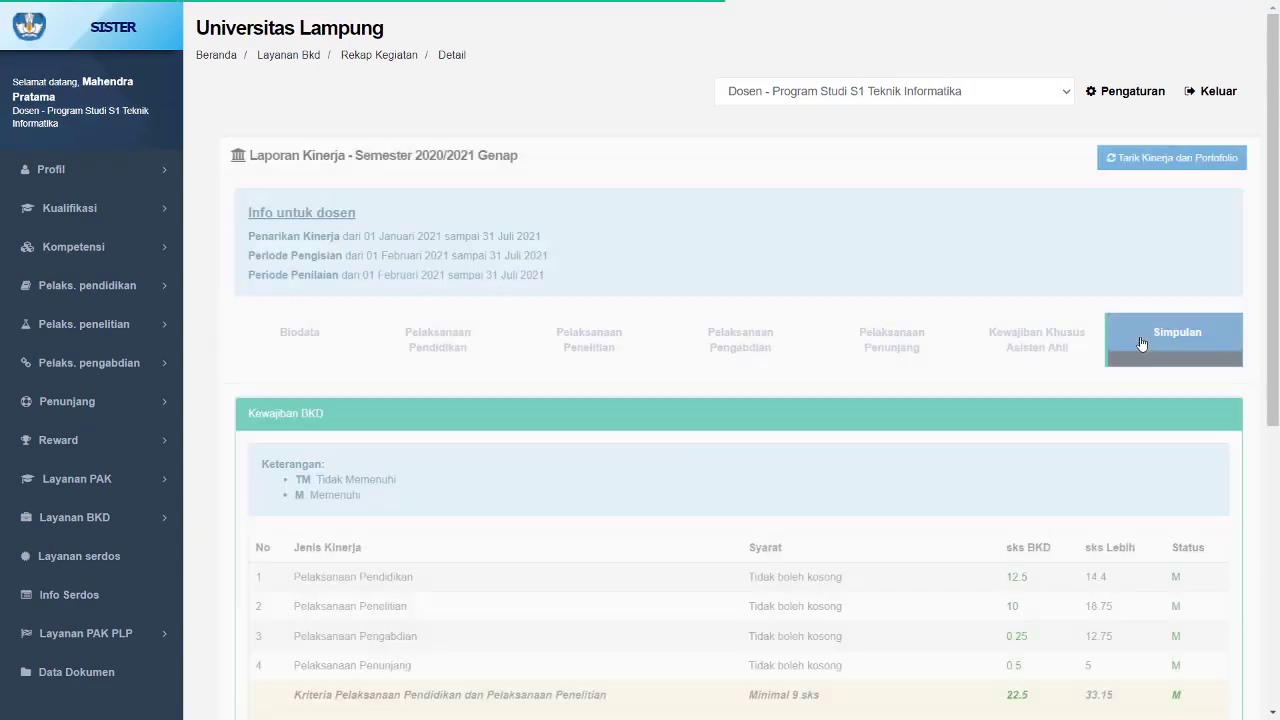
scroll(1141, 344, down, 3)
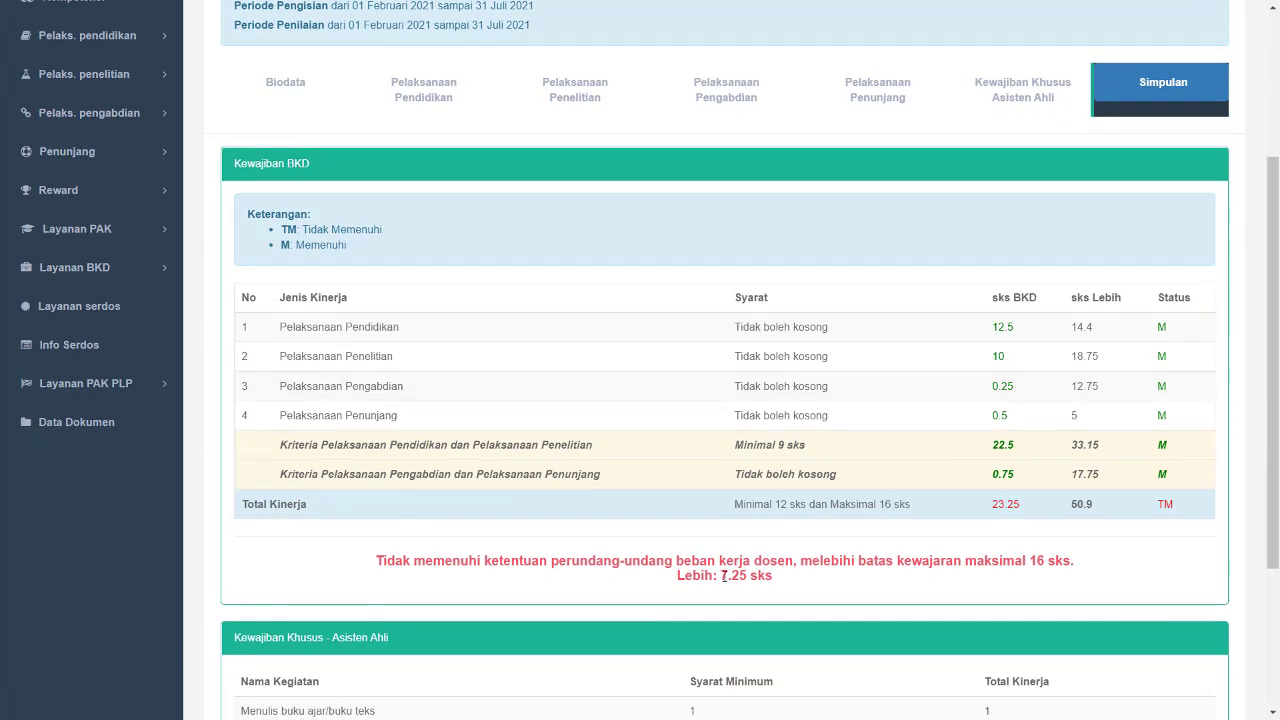
drag(720, 576, 746, 578)
click(838, 590)
- In Pelaksanaan Penelitian, change the status of the section D translated book entry to Beban lebih
scroll(838, 590, up, 2)
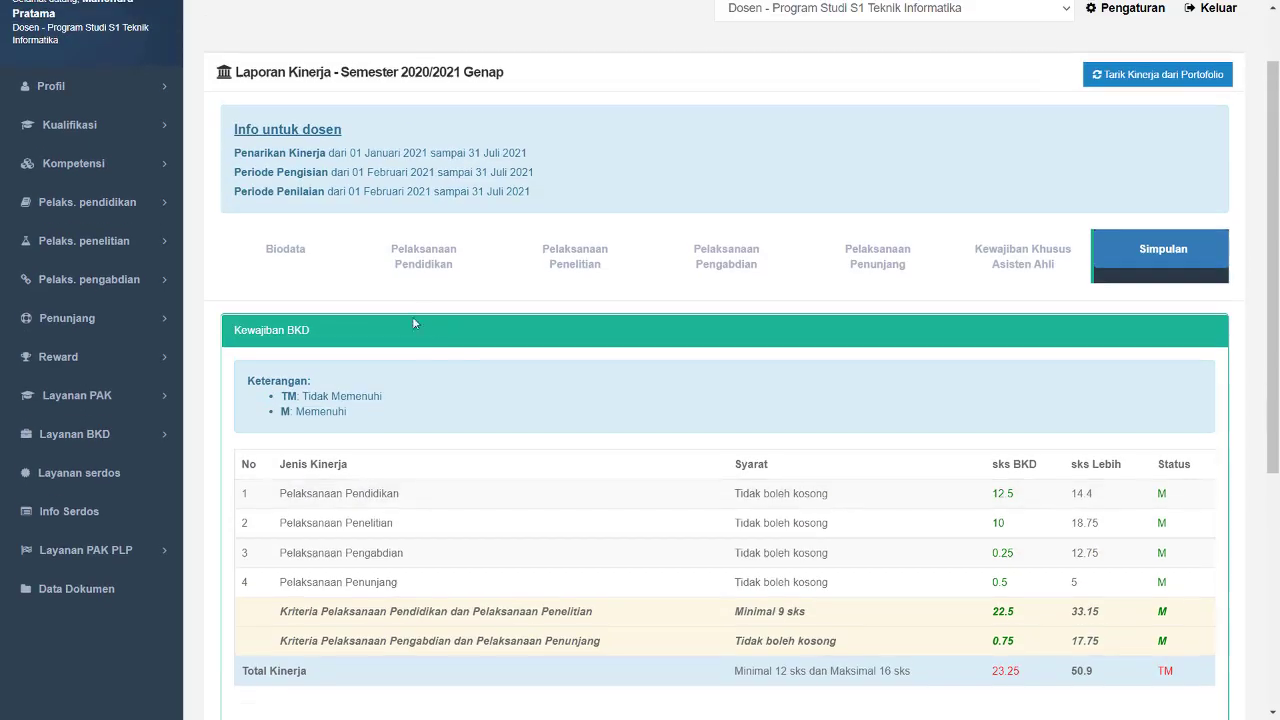
click(560, 270)
scroll(590, 289, down, 7)
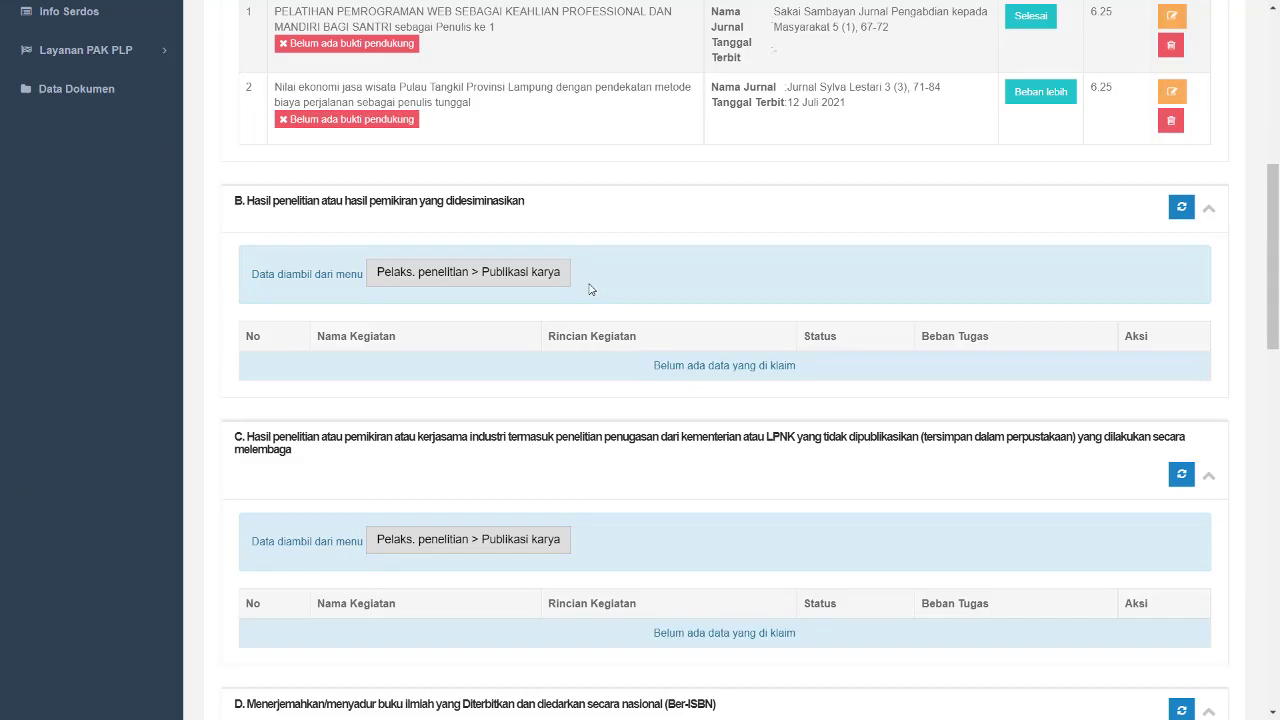
scroll(590, 289, down, 7)
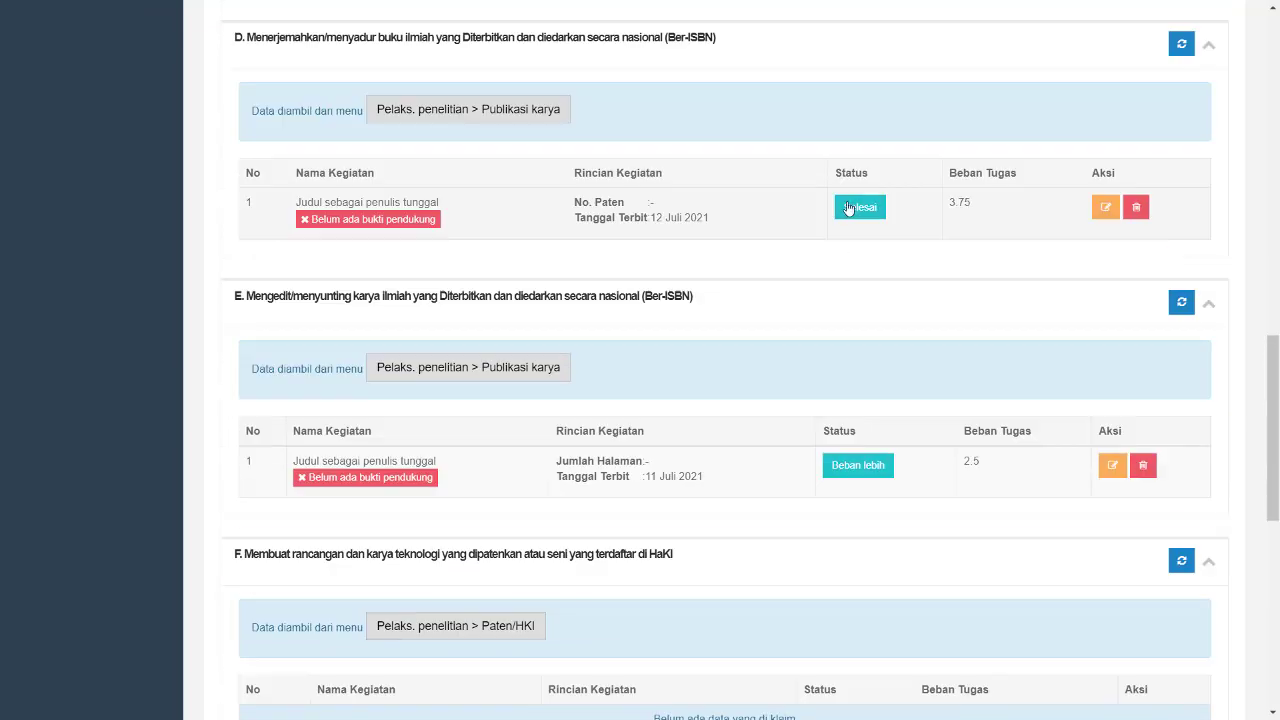
click(848, 207)
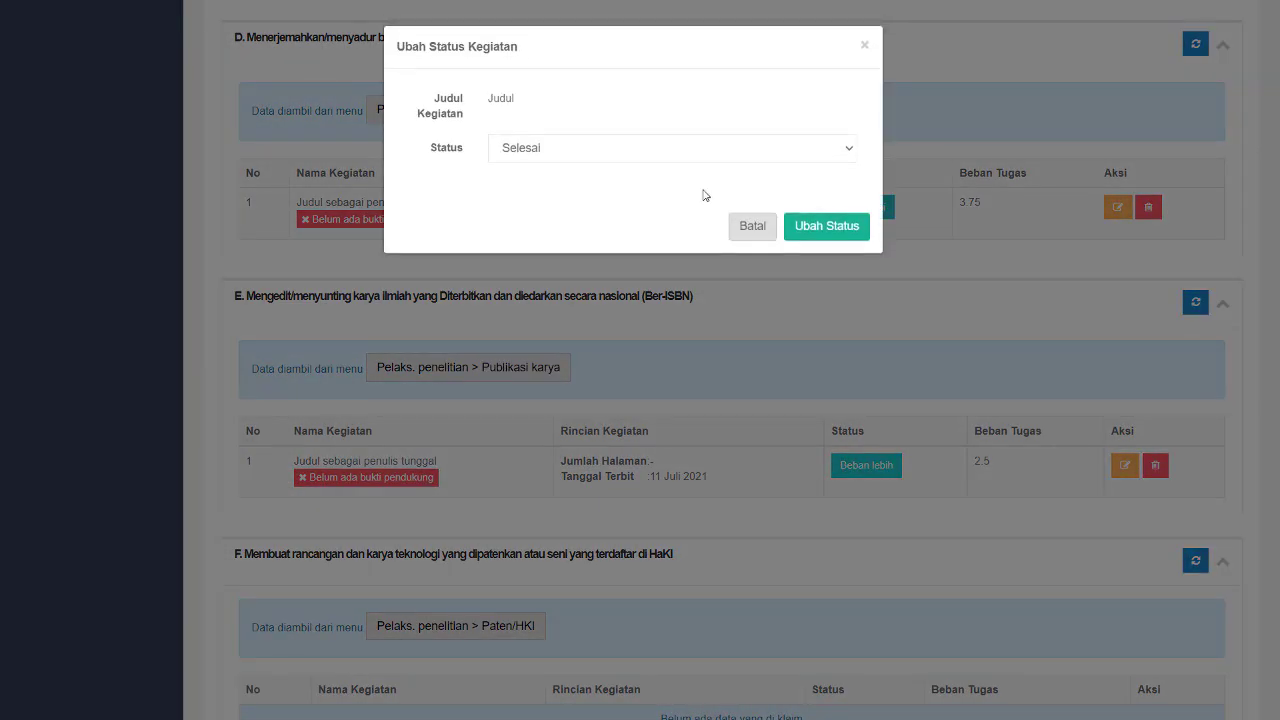
click(692, 152)
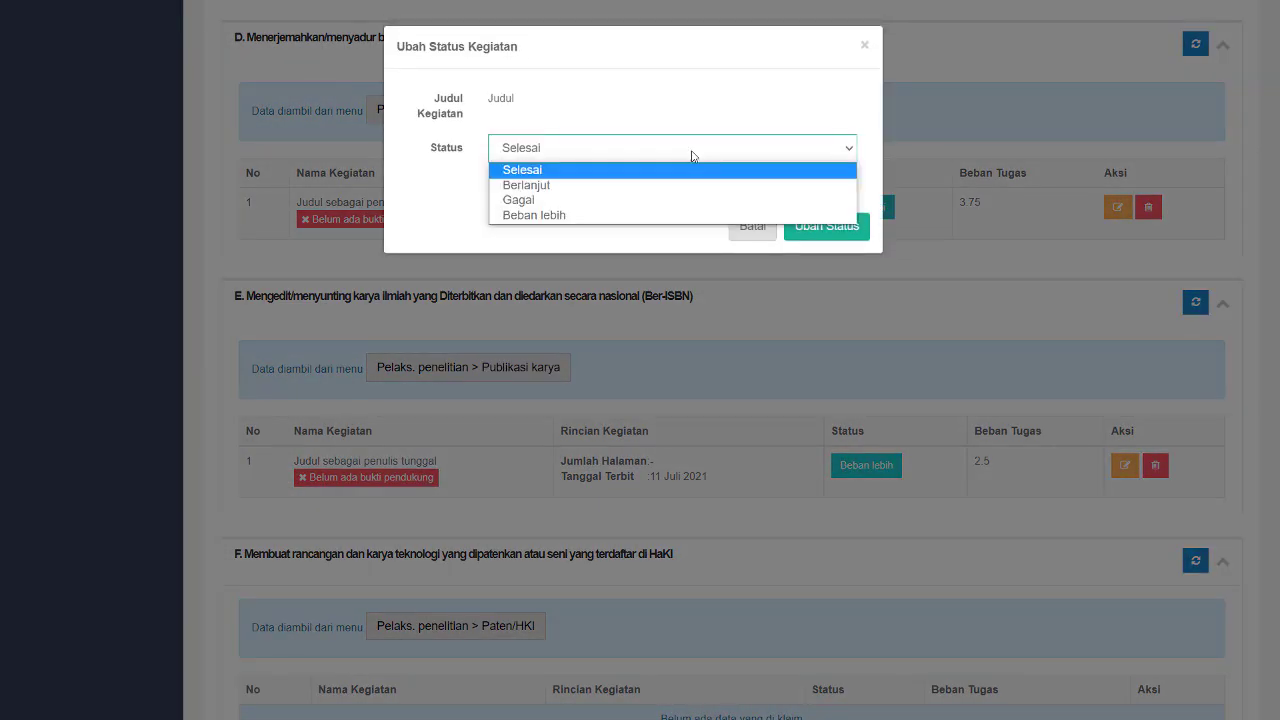
click(677, 215)
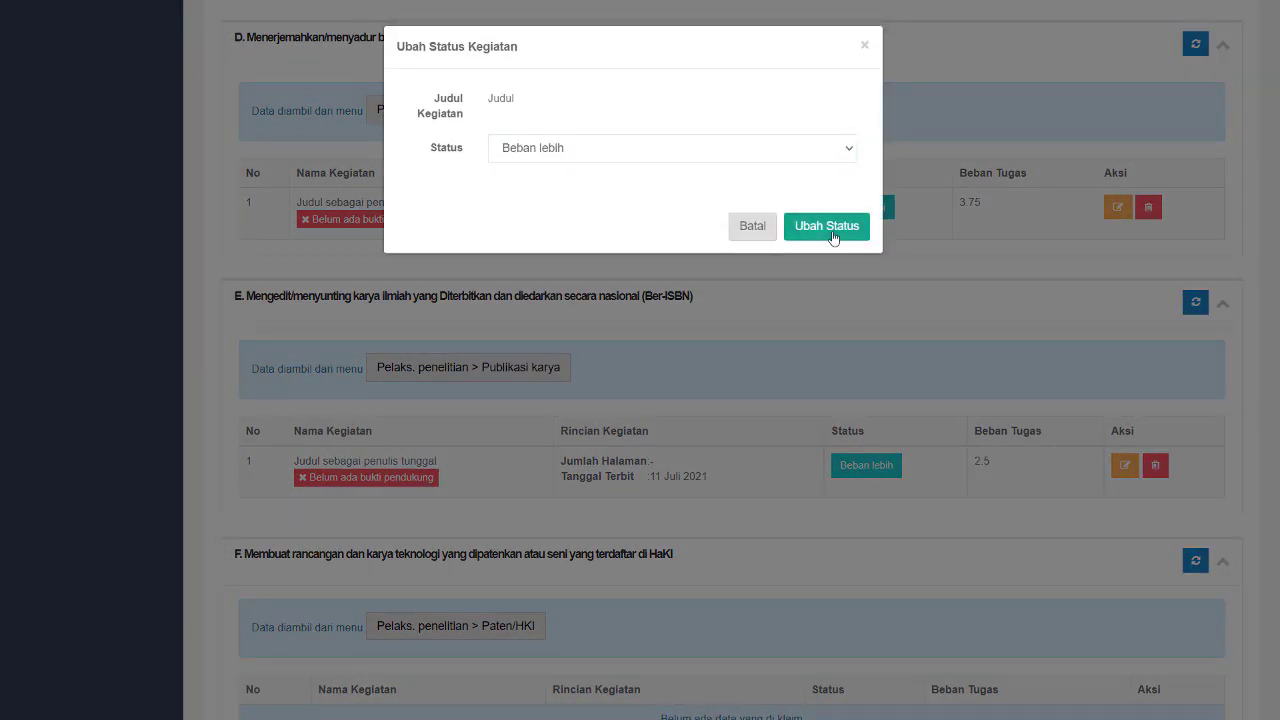
click(833, 226)
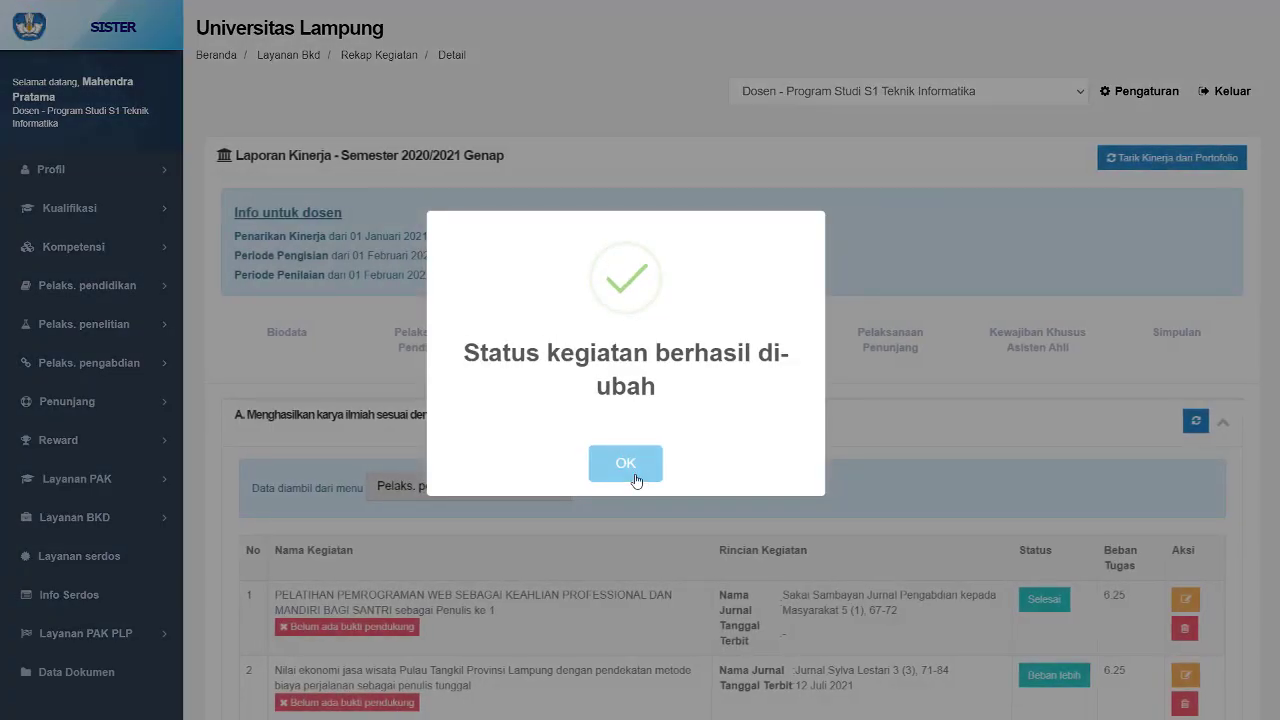
click(636, 481)
- In Pelaksanaan Pendidikan, change the status of the Buku ajar, check entry under Mengembangkan bahan kuliah to Beban lebih
scroll(637, 395, down, 15)
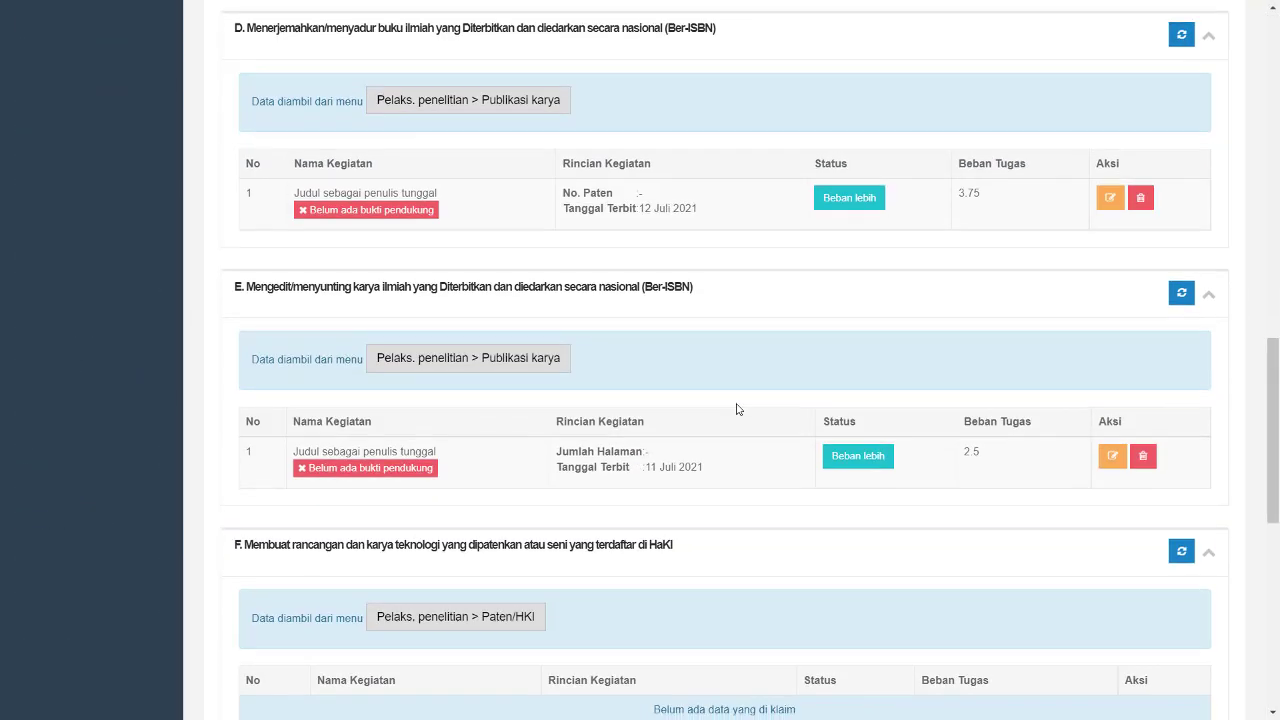
scroll(738, 409, down, 8)
scroll(736, 408, up, 20)
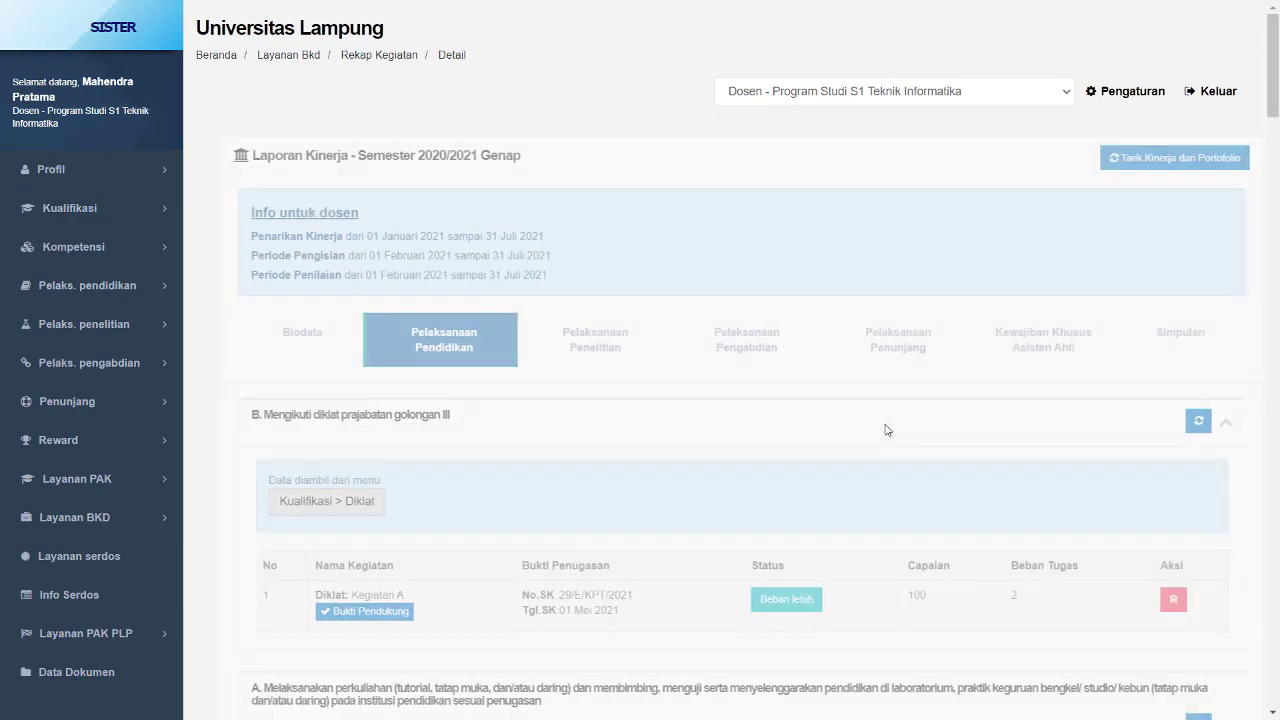
scroll(886, 429, down, 6)
scroll(885, 430, down, 15)
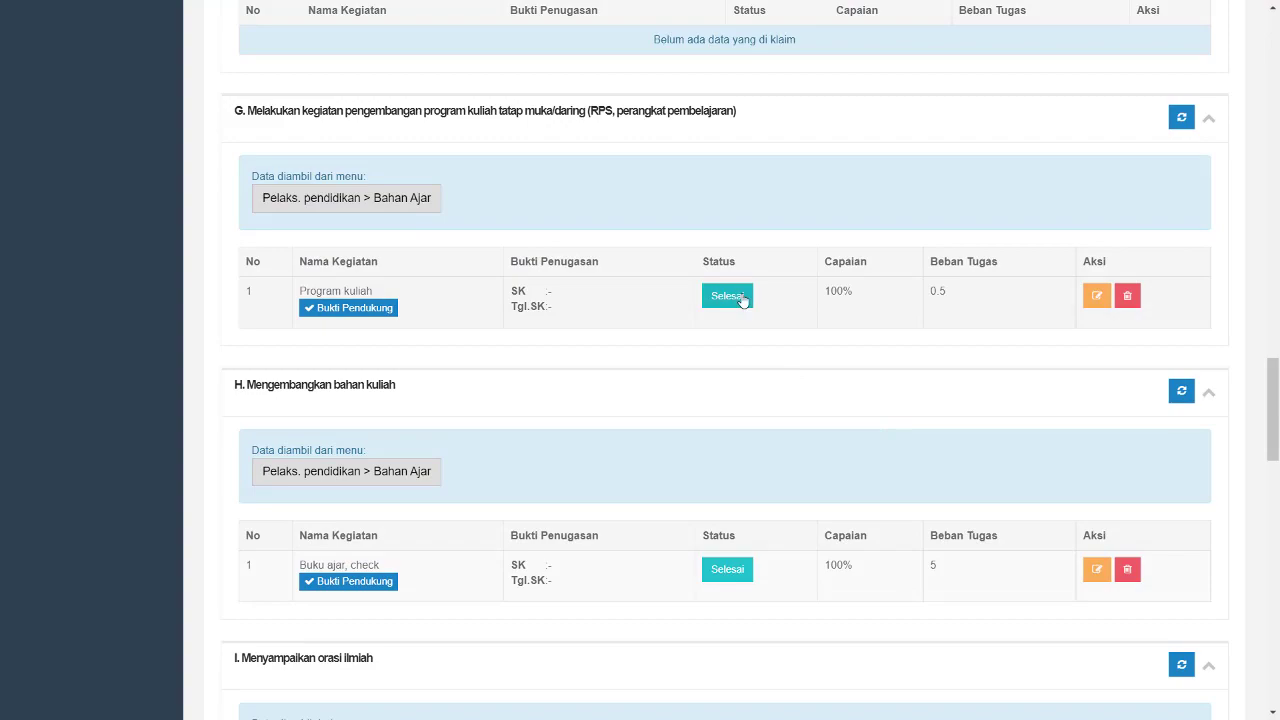
scroll(743, 300, down, 3)
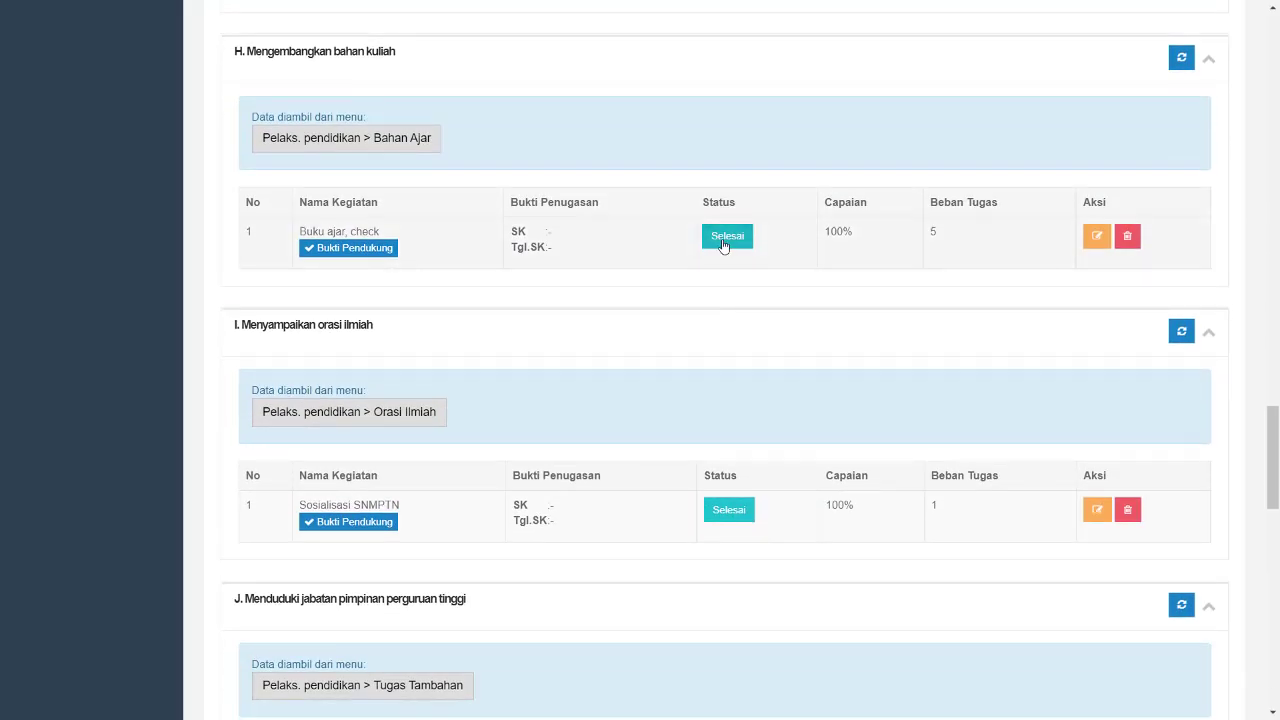
click(726, 245)
click(560, 150)
click(540, 215)
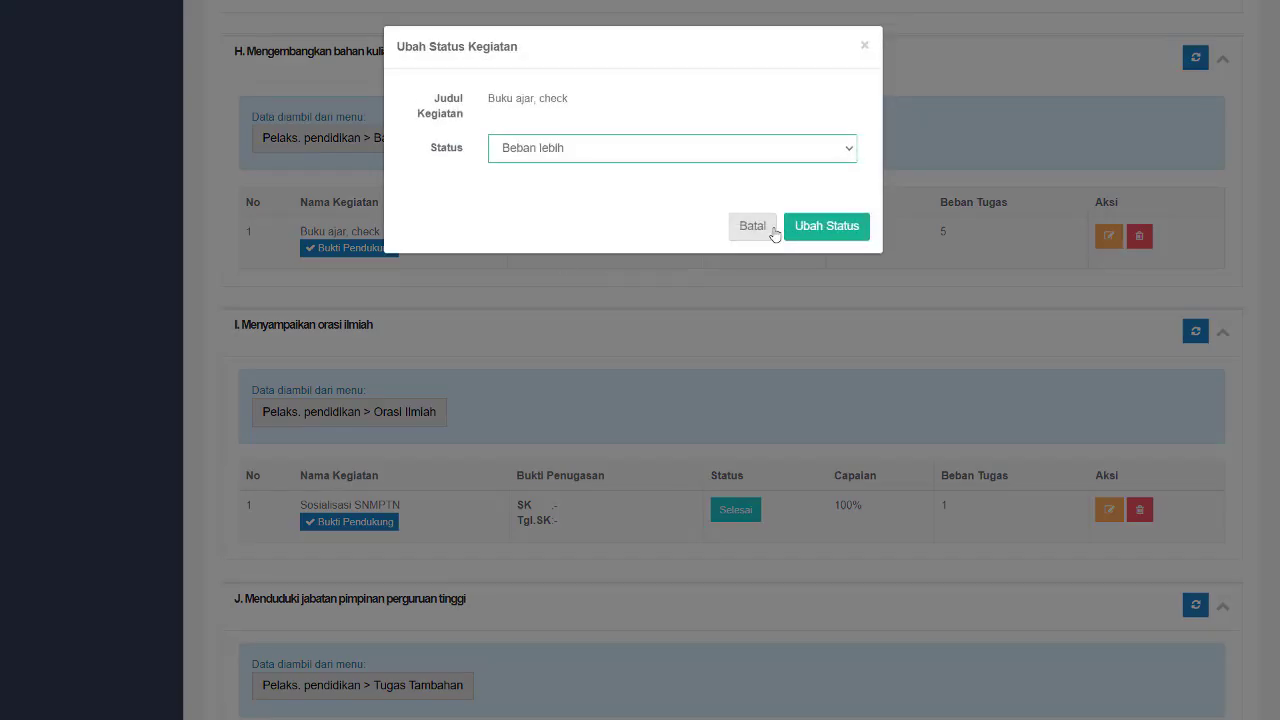
click(827, 228)
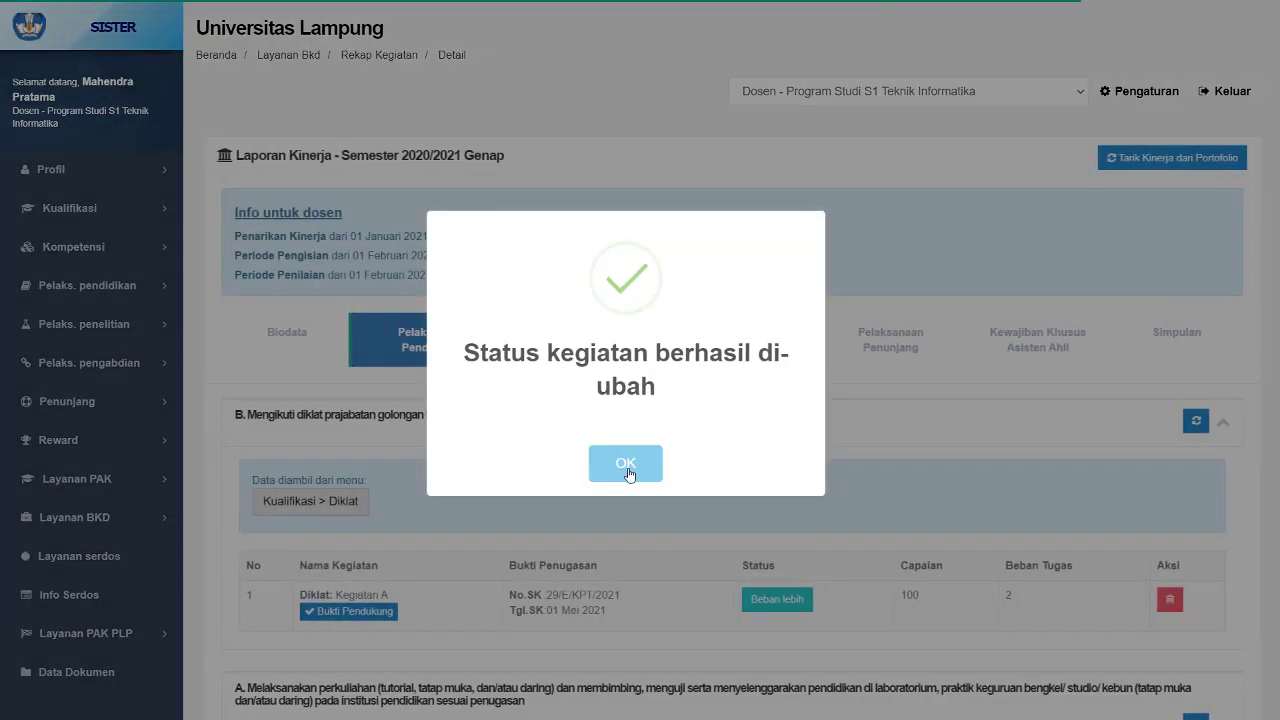
click(628, 465)
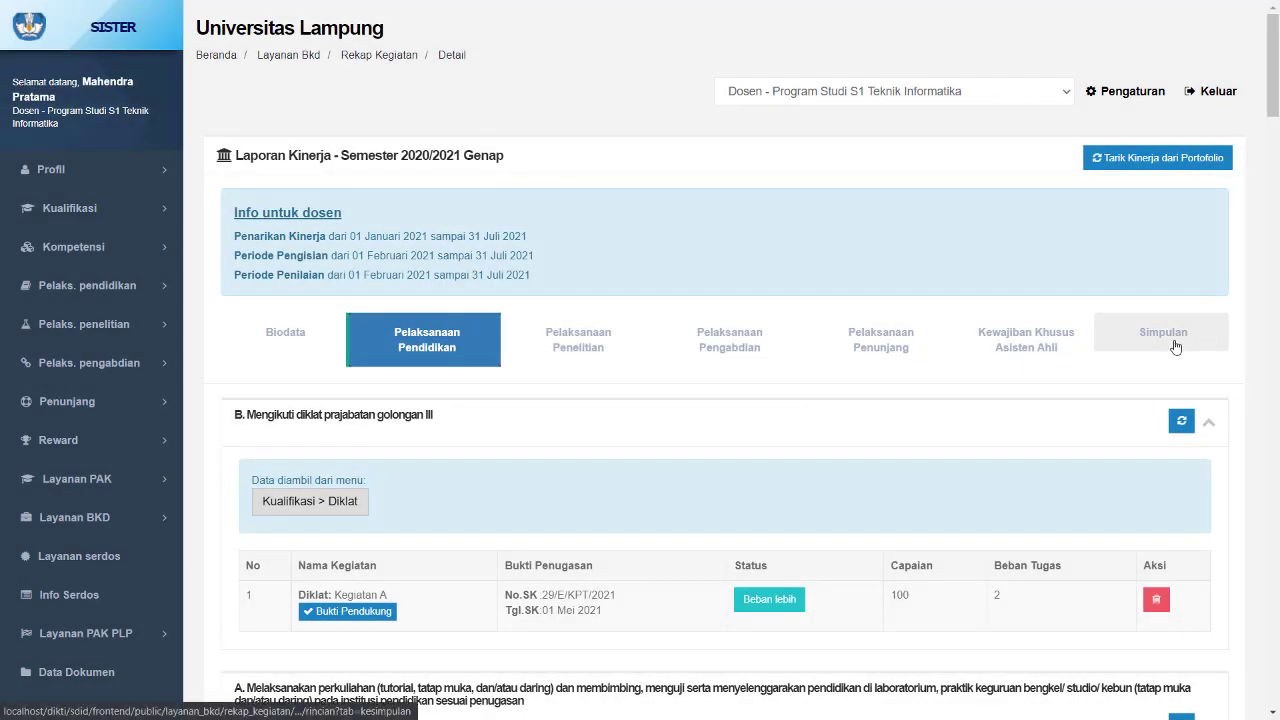
- Check the updated BKD totals and conclusion on the Simpulan tab
click(1175, 347)
scroll(1100, 400, down, 3)
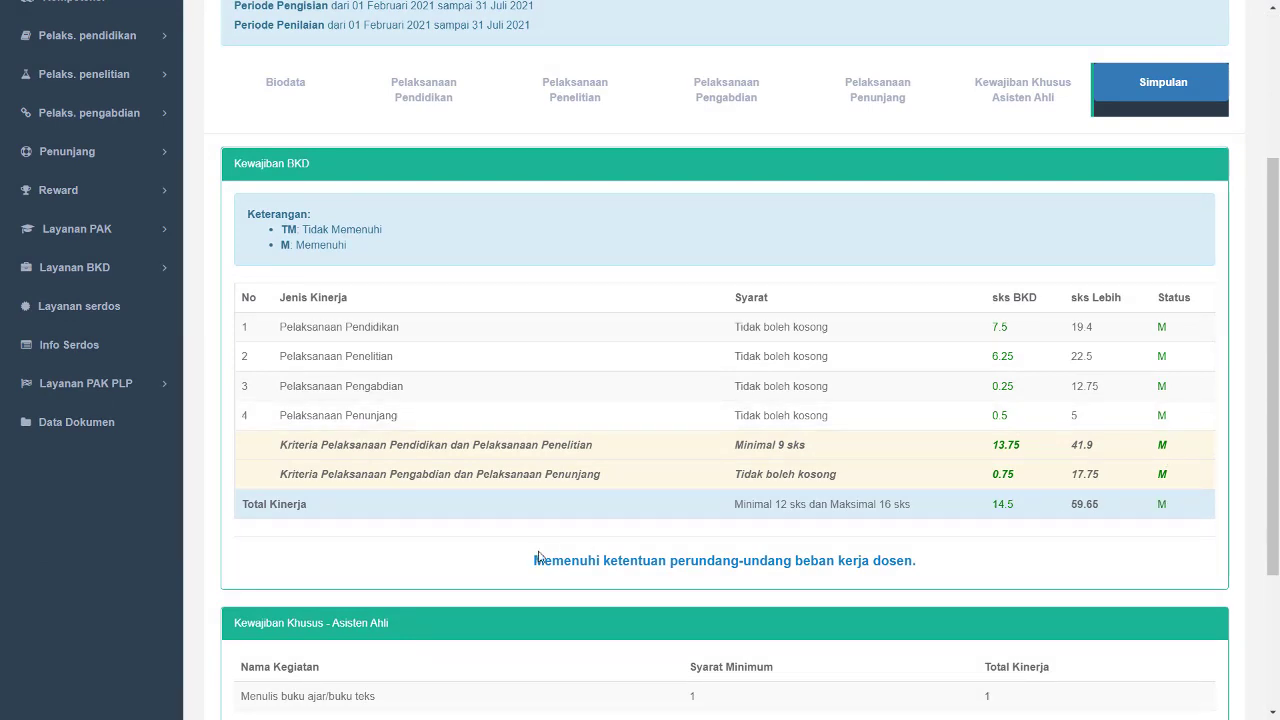
drag(534, 560, 968, 566)
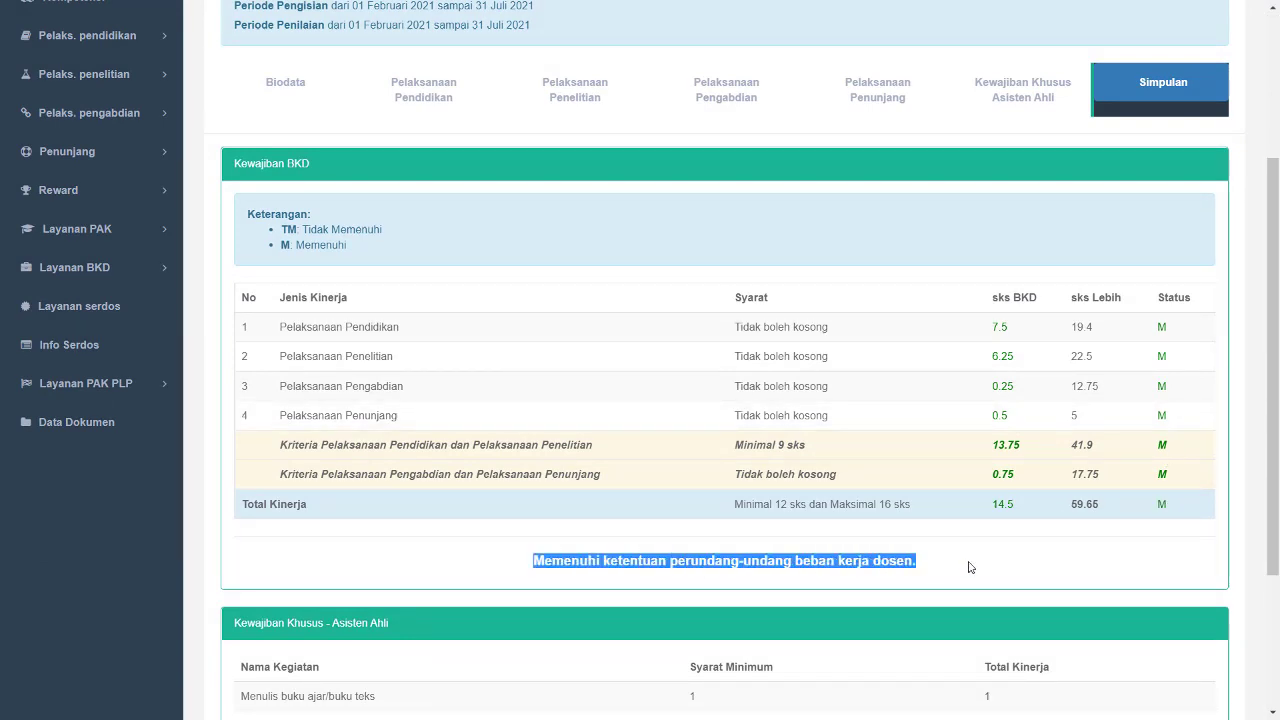
click(968, 567)
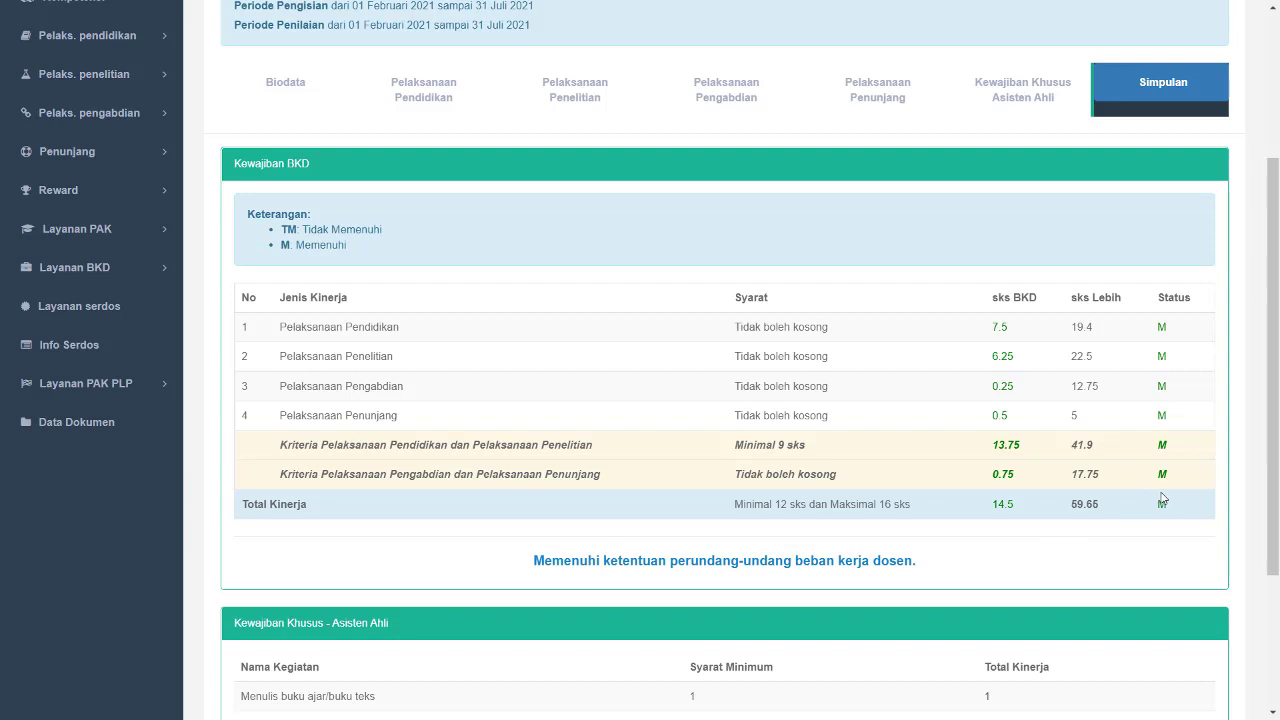
- Permanently save the 2020/2021 Genap BKD report, agreeing to lock the period and proceed to assessment
scroll(1162, 498, down, 3)
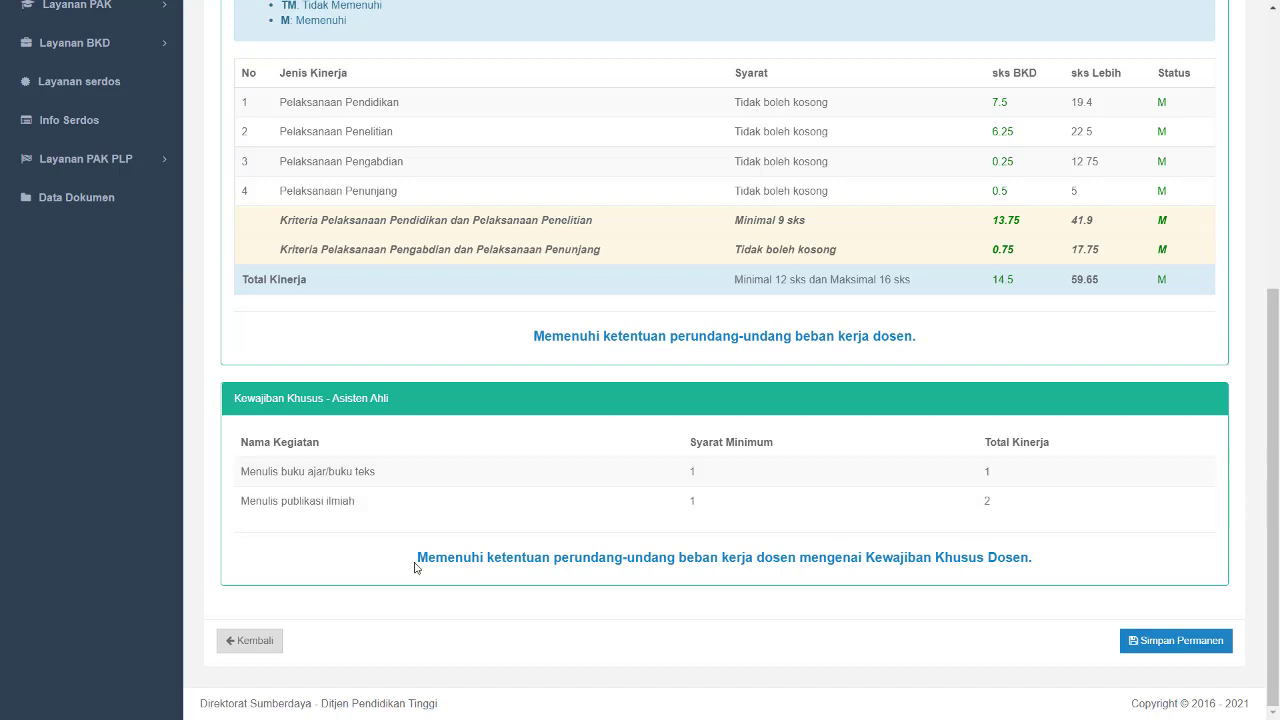
drag(416, 567, 1077, 569)
click(1079, 570)
scroll(1079, 570, up, 4)
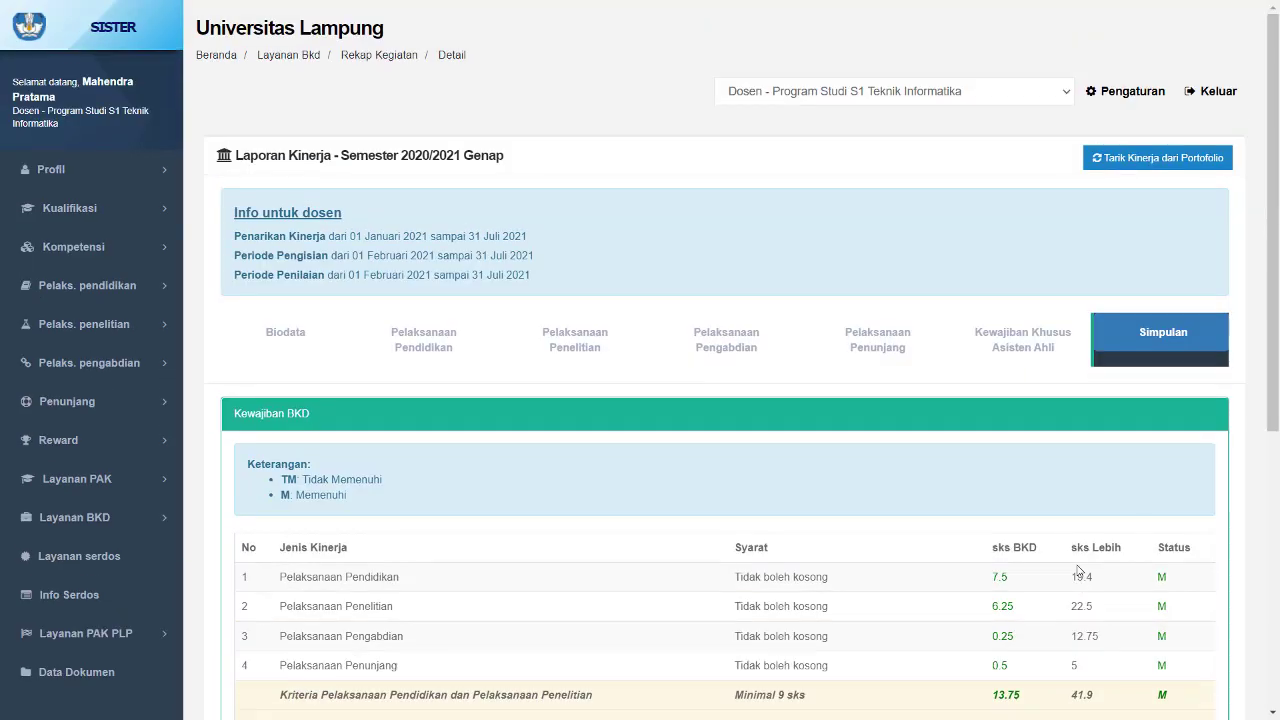
scroll(1114, 626, down, 4)
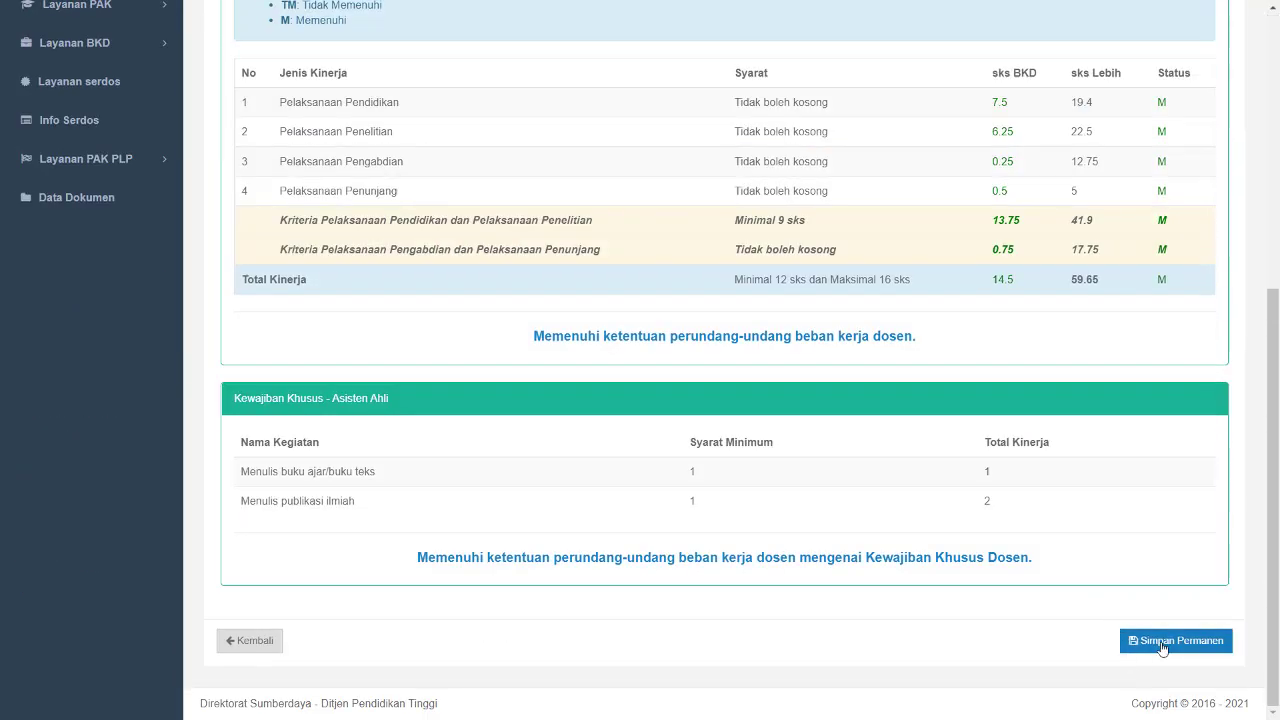
click(1162, 645)
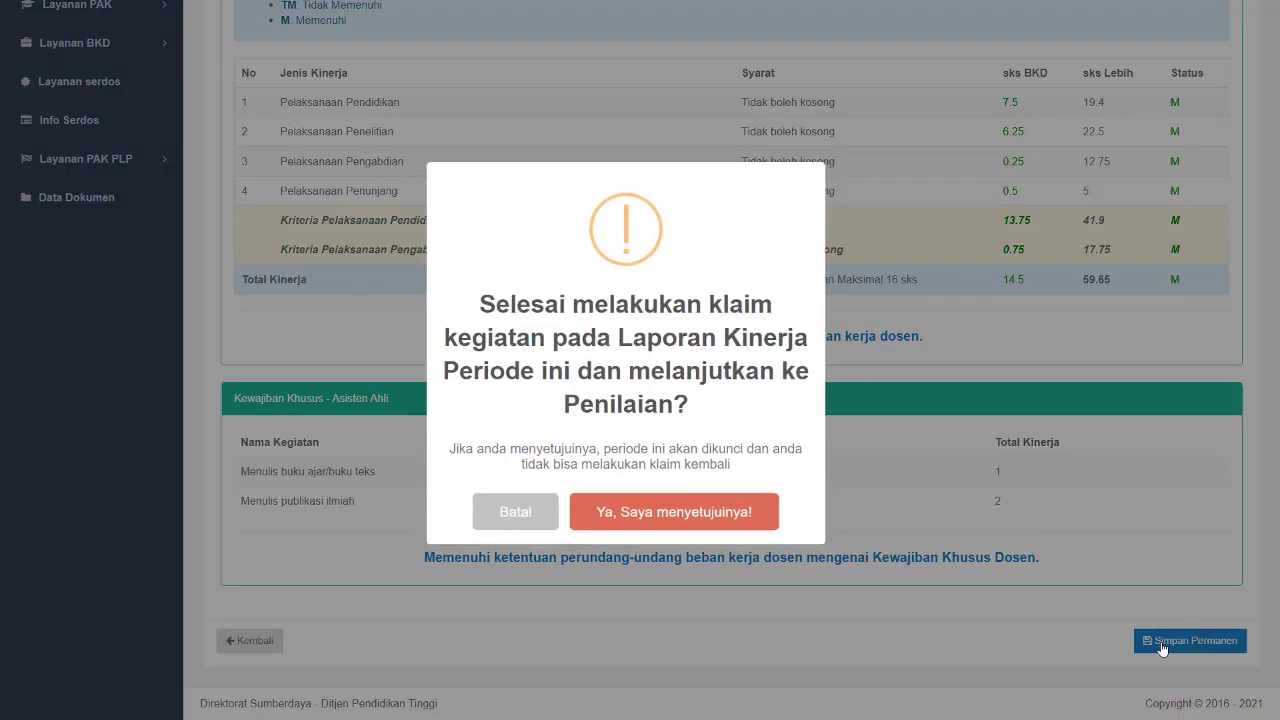
click(690, 518)
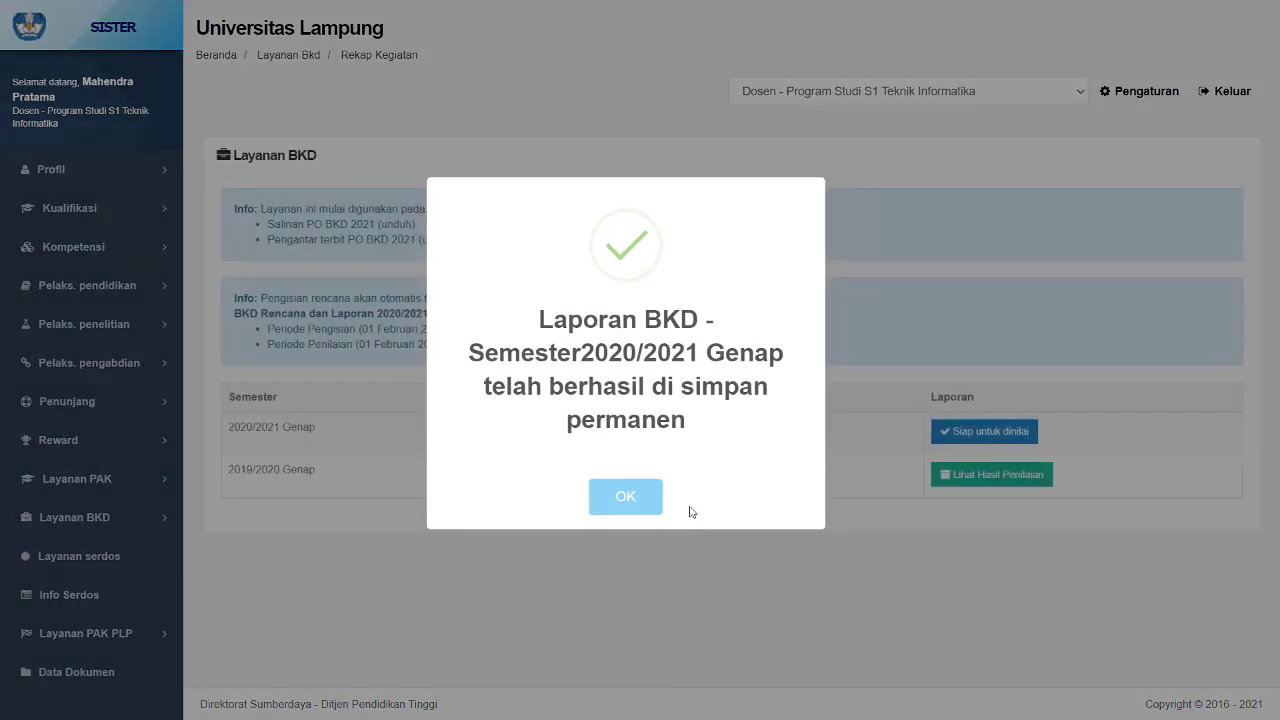
click(615, 490)
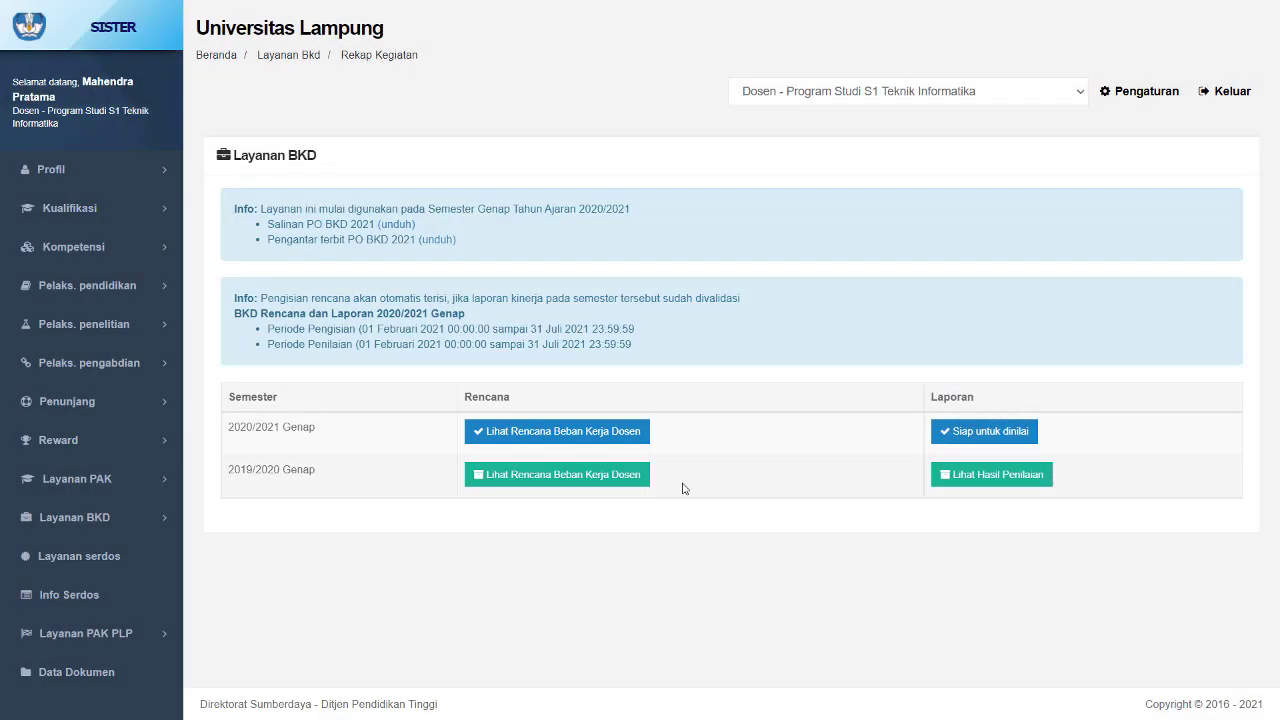
- Open the 2020/2021 Genap lecturer workload plan, then return to the BKD service list
click(590, 431)
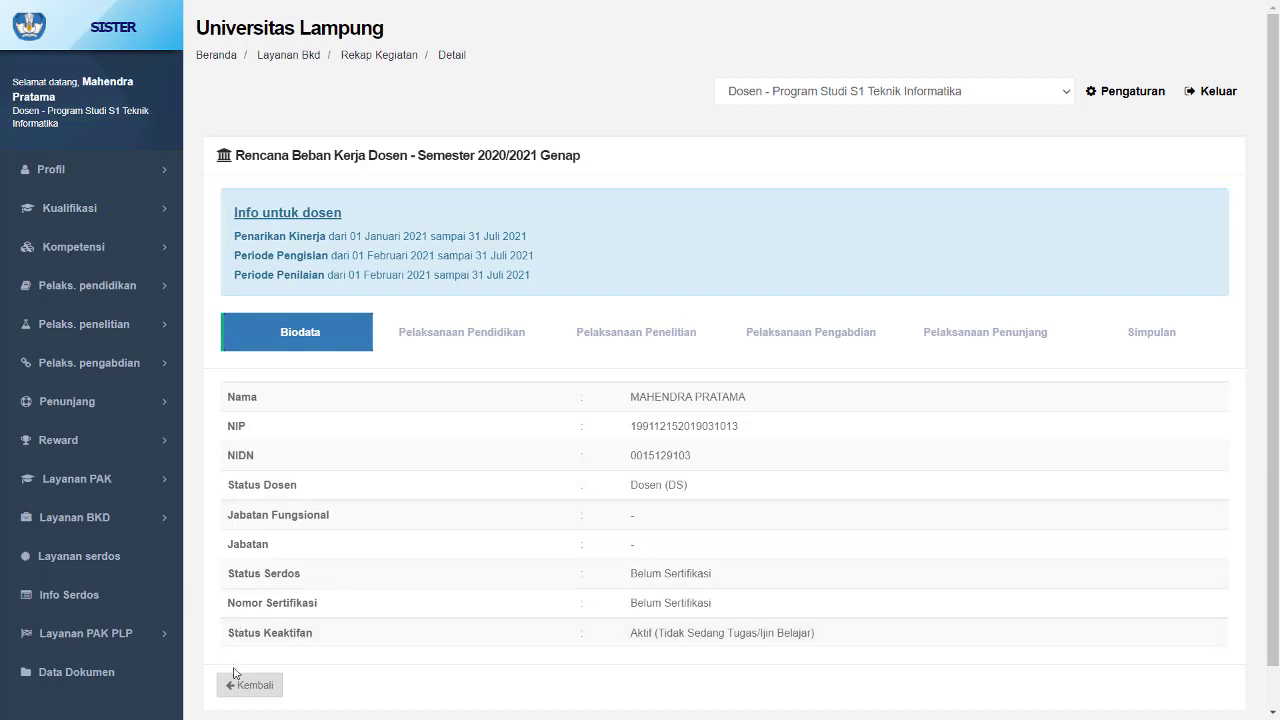
click(249, 686)
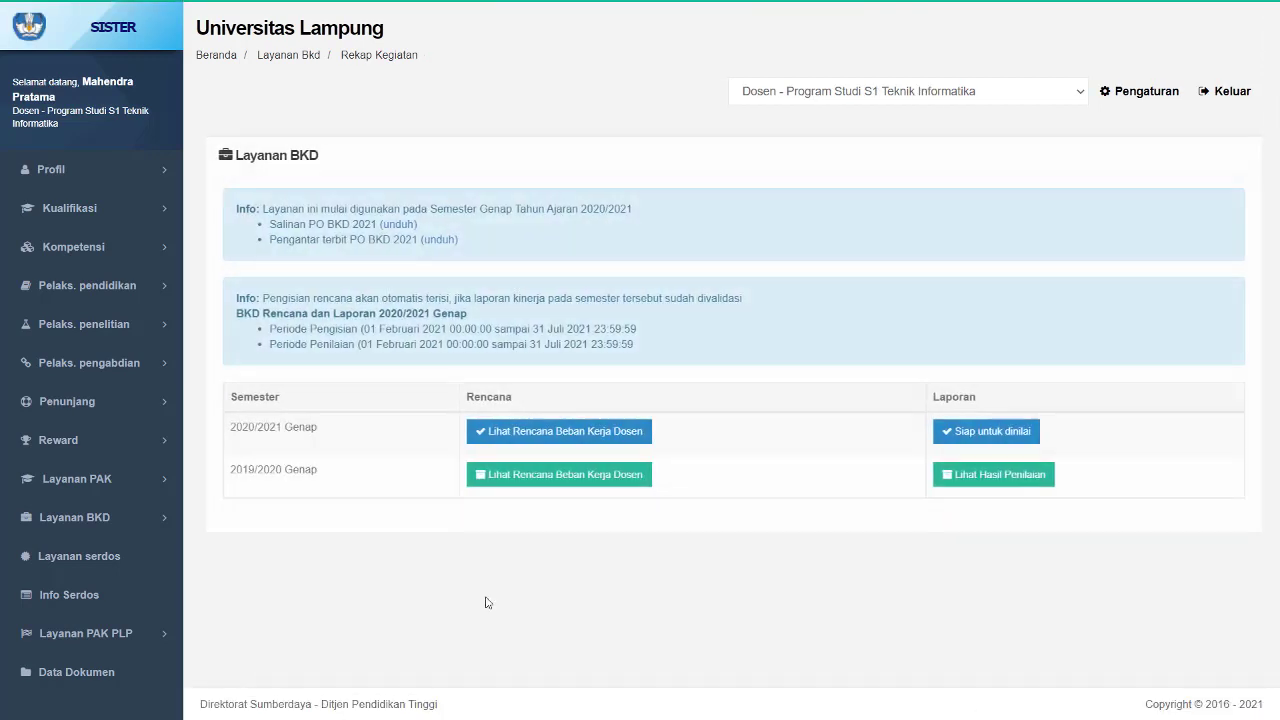